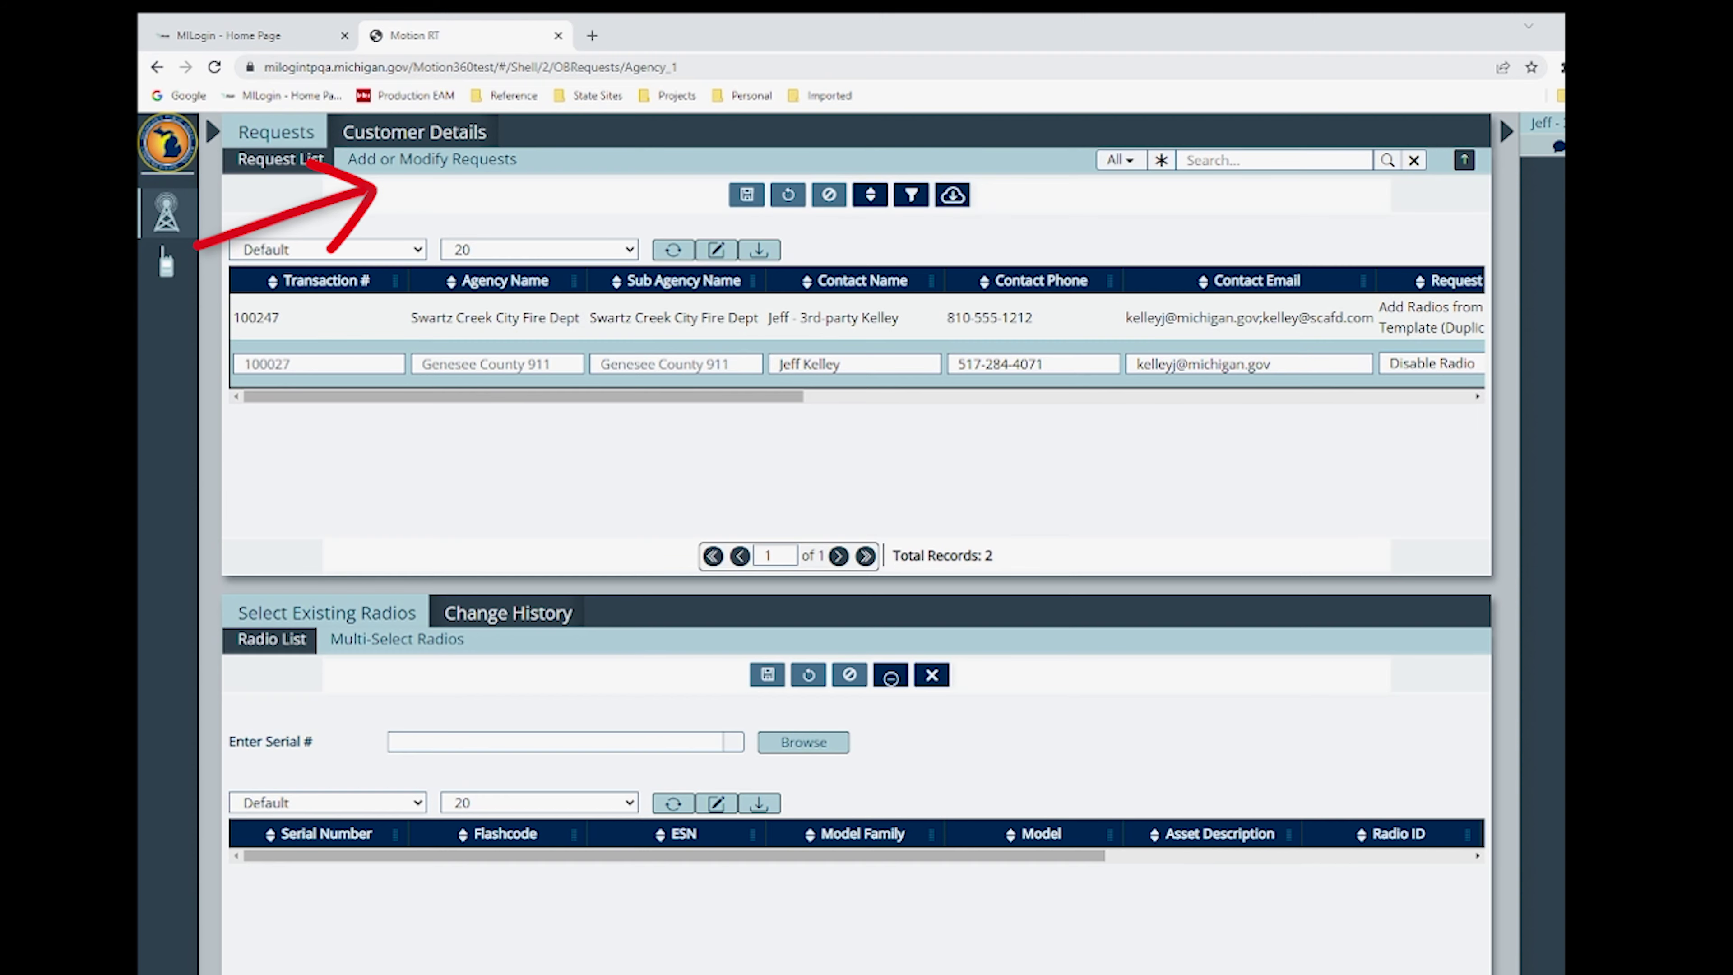
- Create a new request with agency Swartz Creek City Fire Dept, auto-filling service agreement 25-054
{"action": "left_click", "coordinate": [430, 164]}
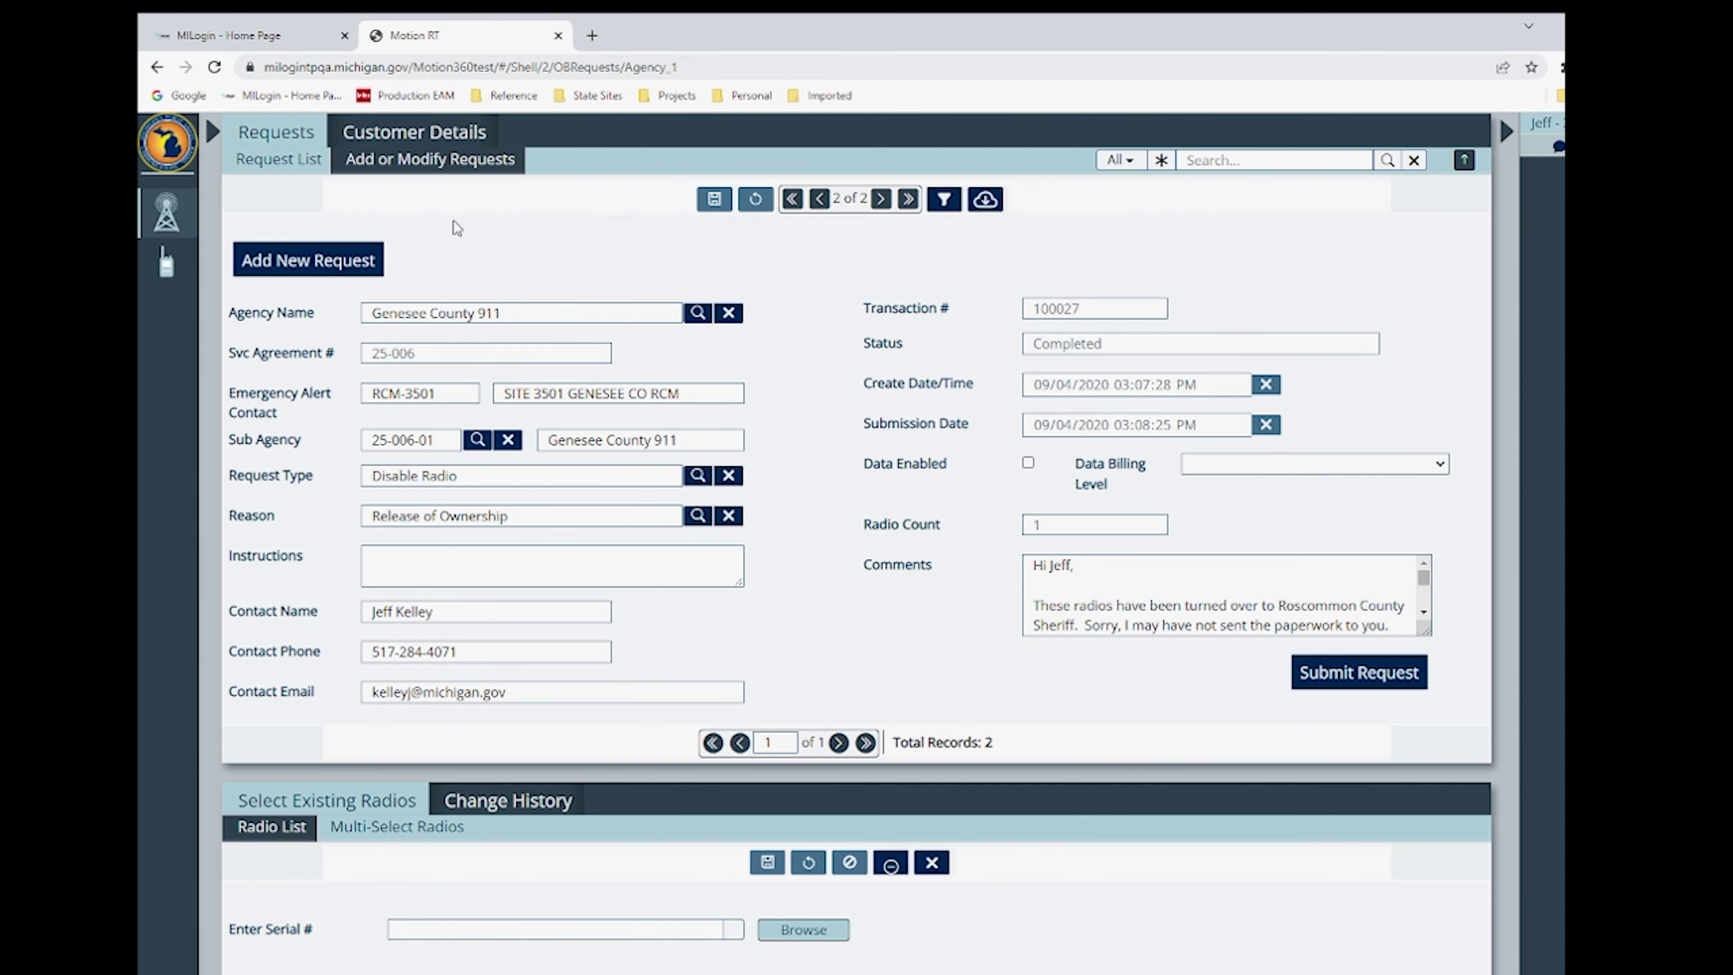
{"action": "left_click", "coordinate": [312, 263]}
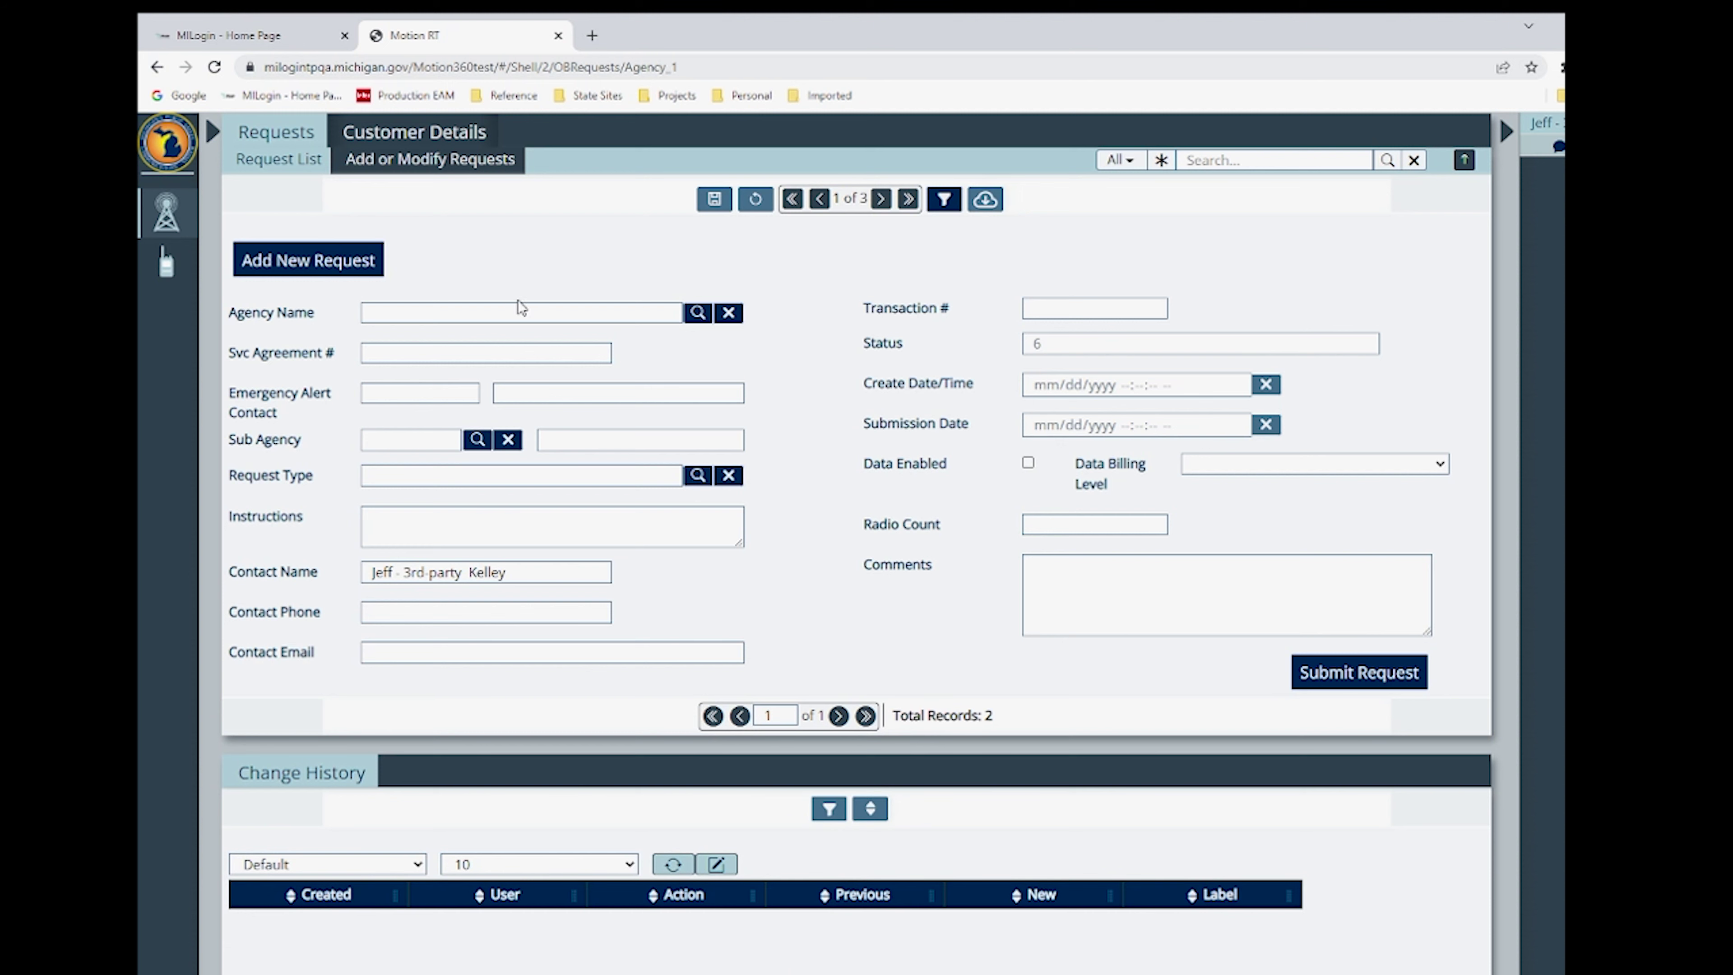
{"action": "left_click", "coordinate": [701, 312]}
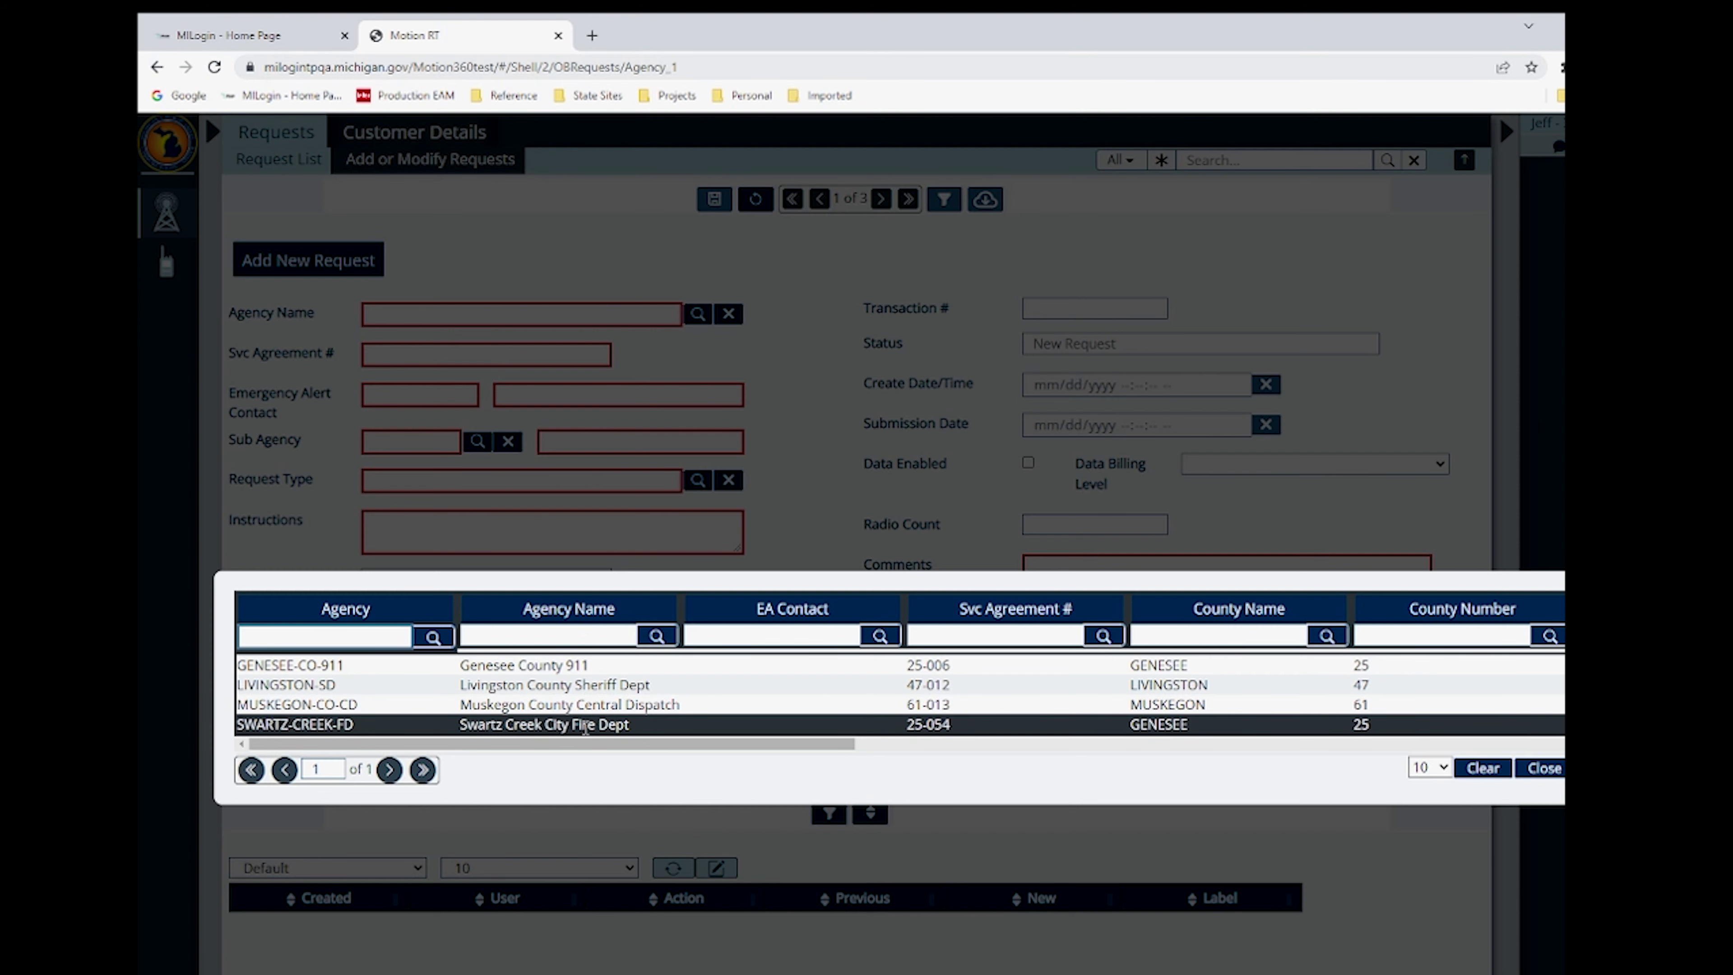
{"action": "left_click", "coordinate": [585, 725]}
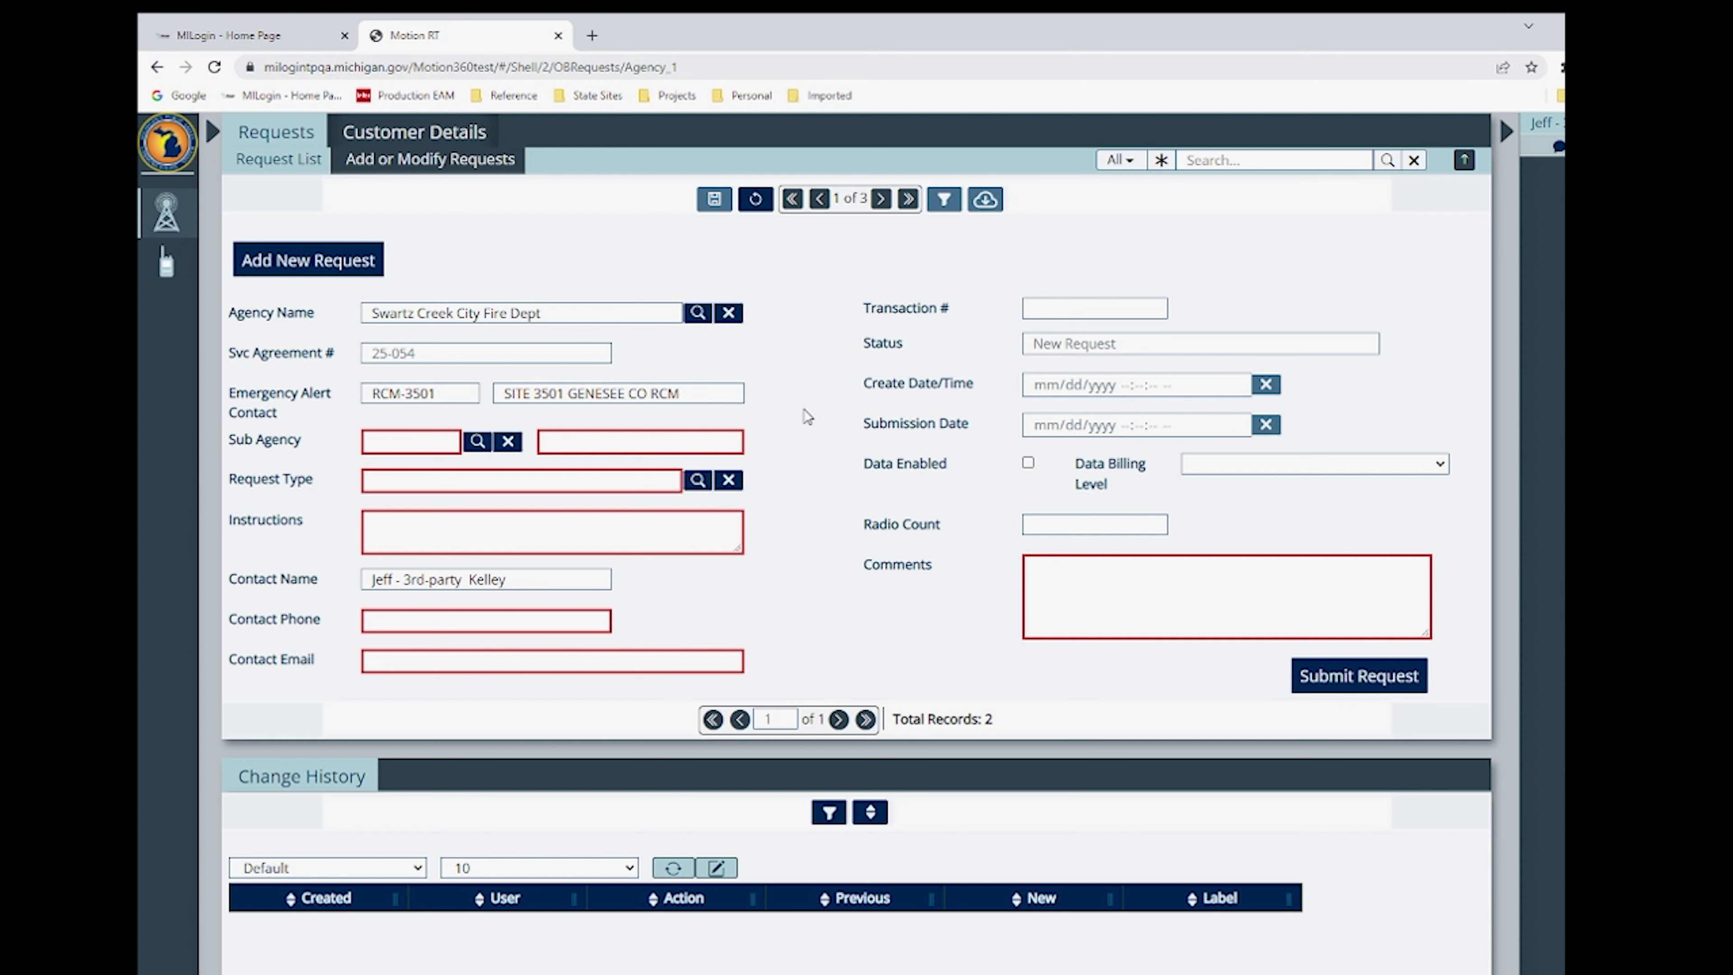
- Choose sub agency 25-054-01 and request type Add Radios from Existing Template (Duplicate)
{"action": "left_click", "coordinate": [477, 441]}
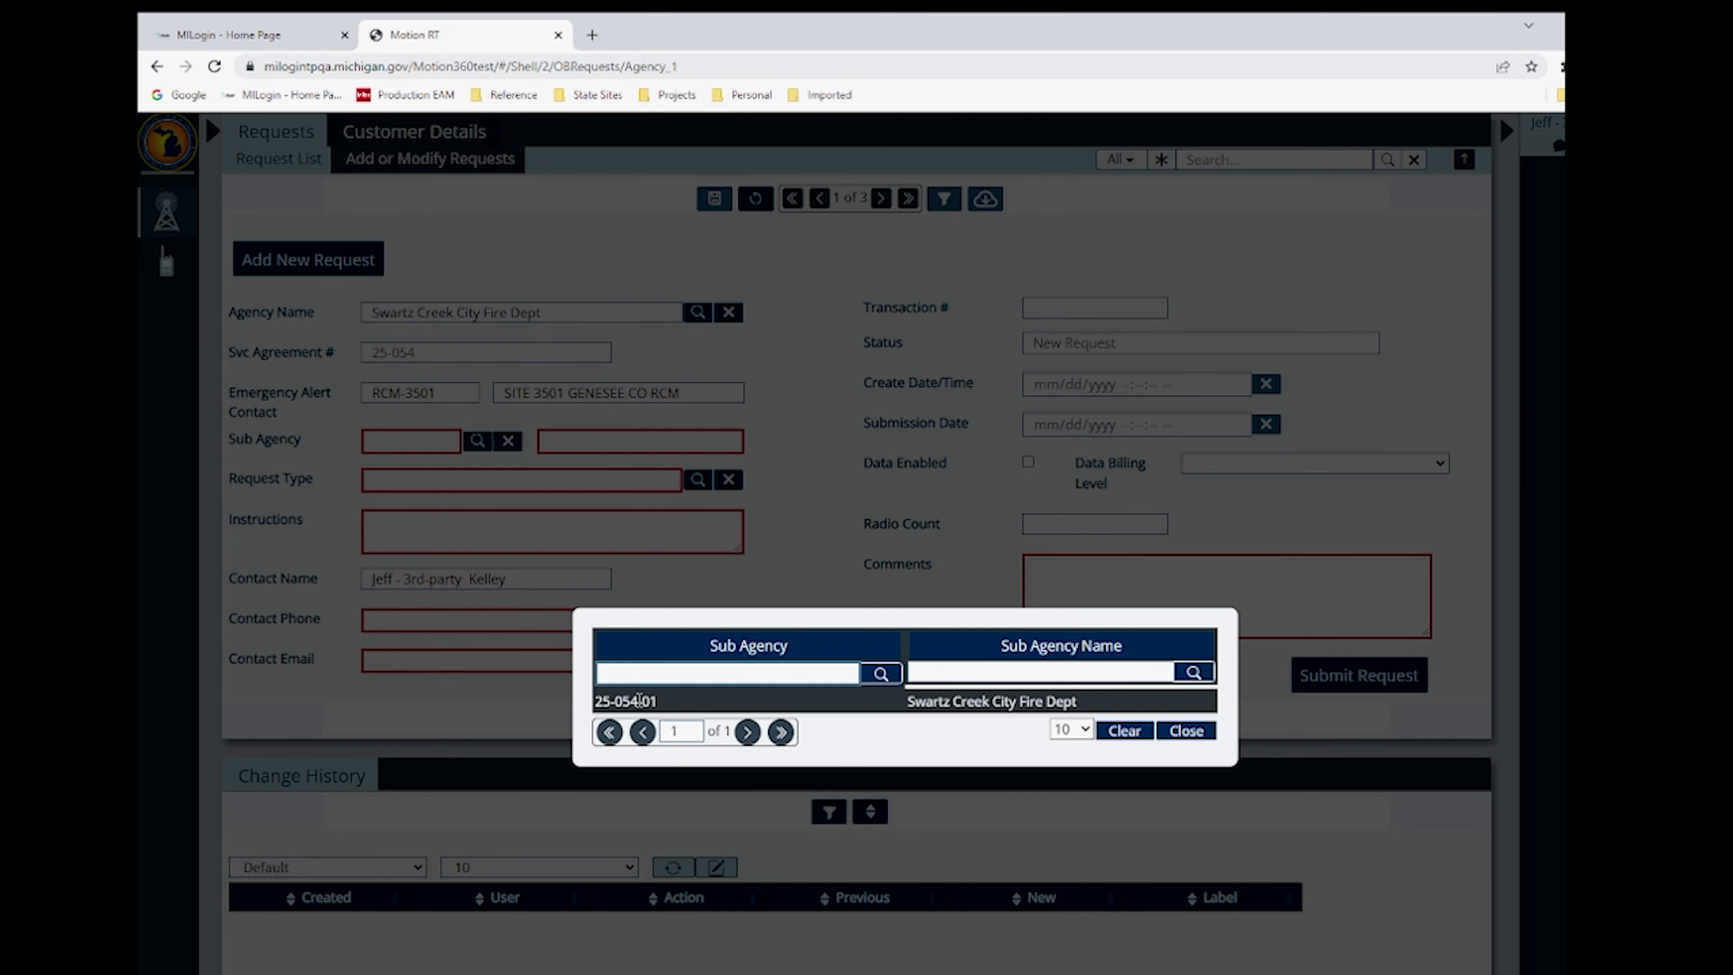
{"action": "left_click", "coordinate": [638, 700]}
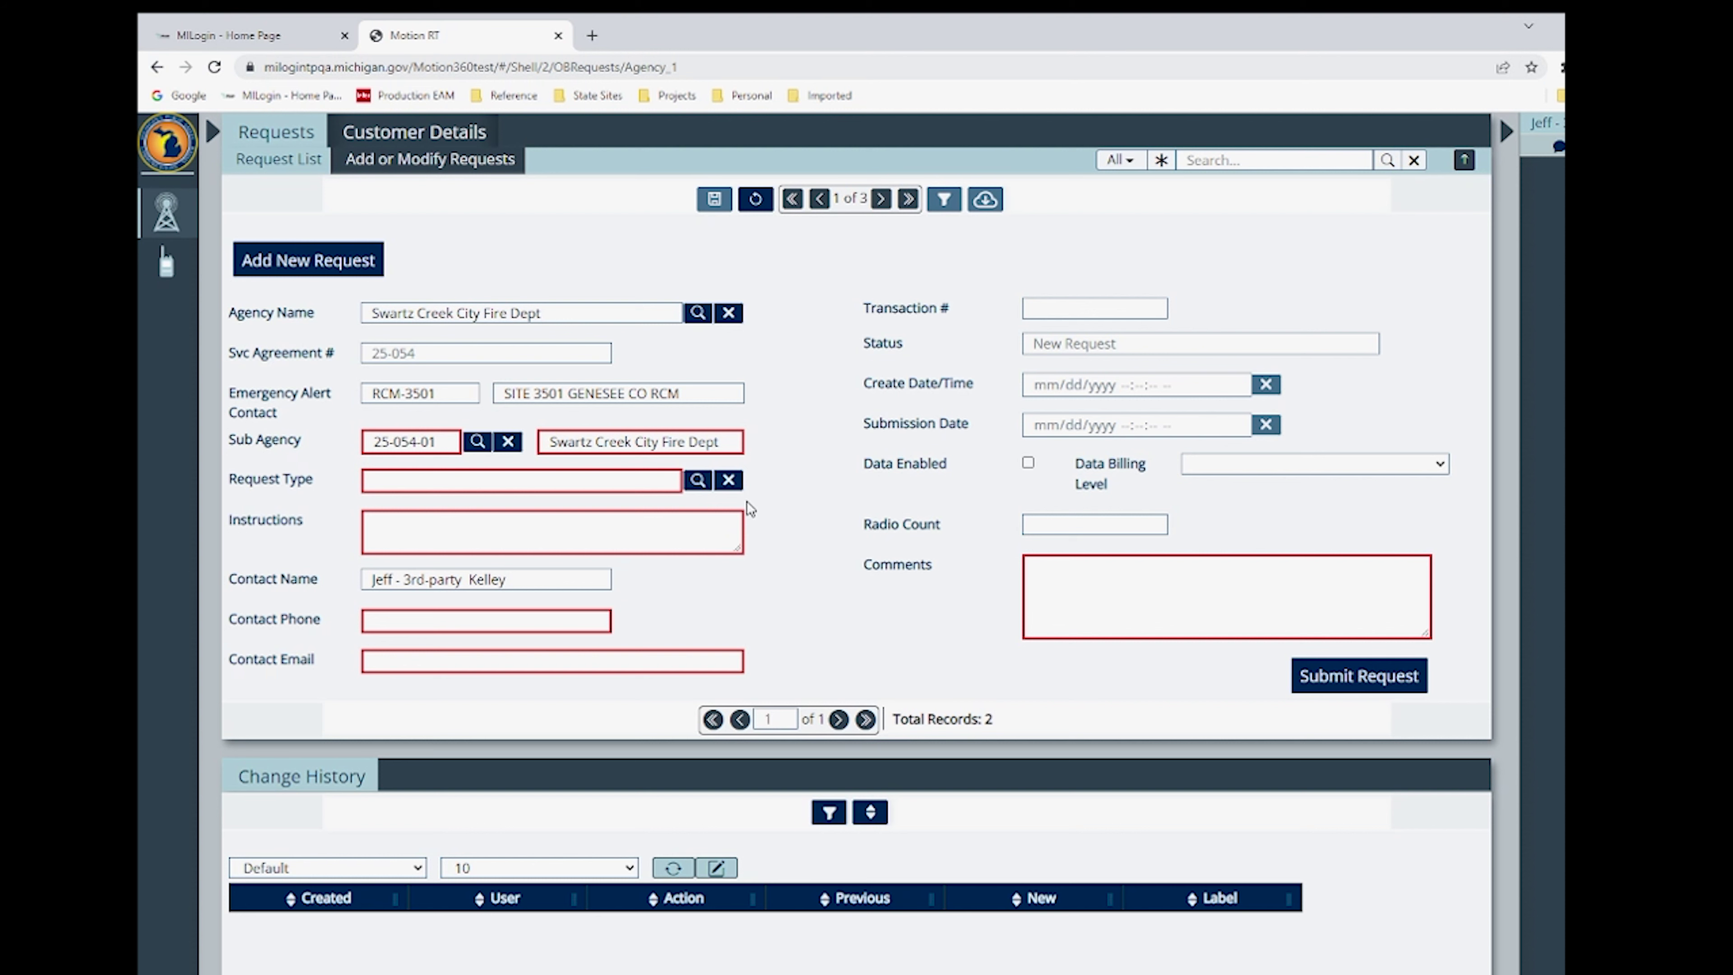
{"action": "left_click", "coordinate": [697, 478]}
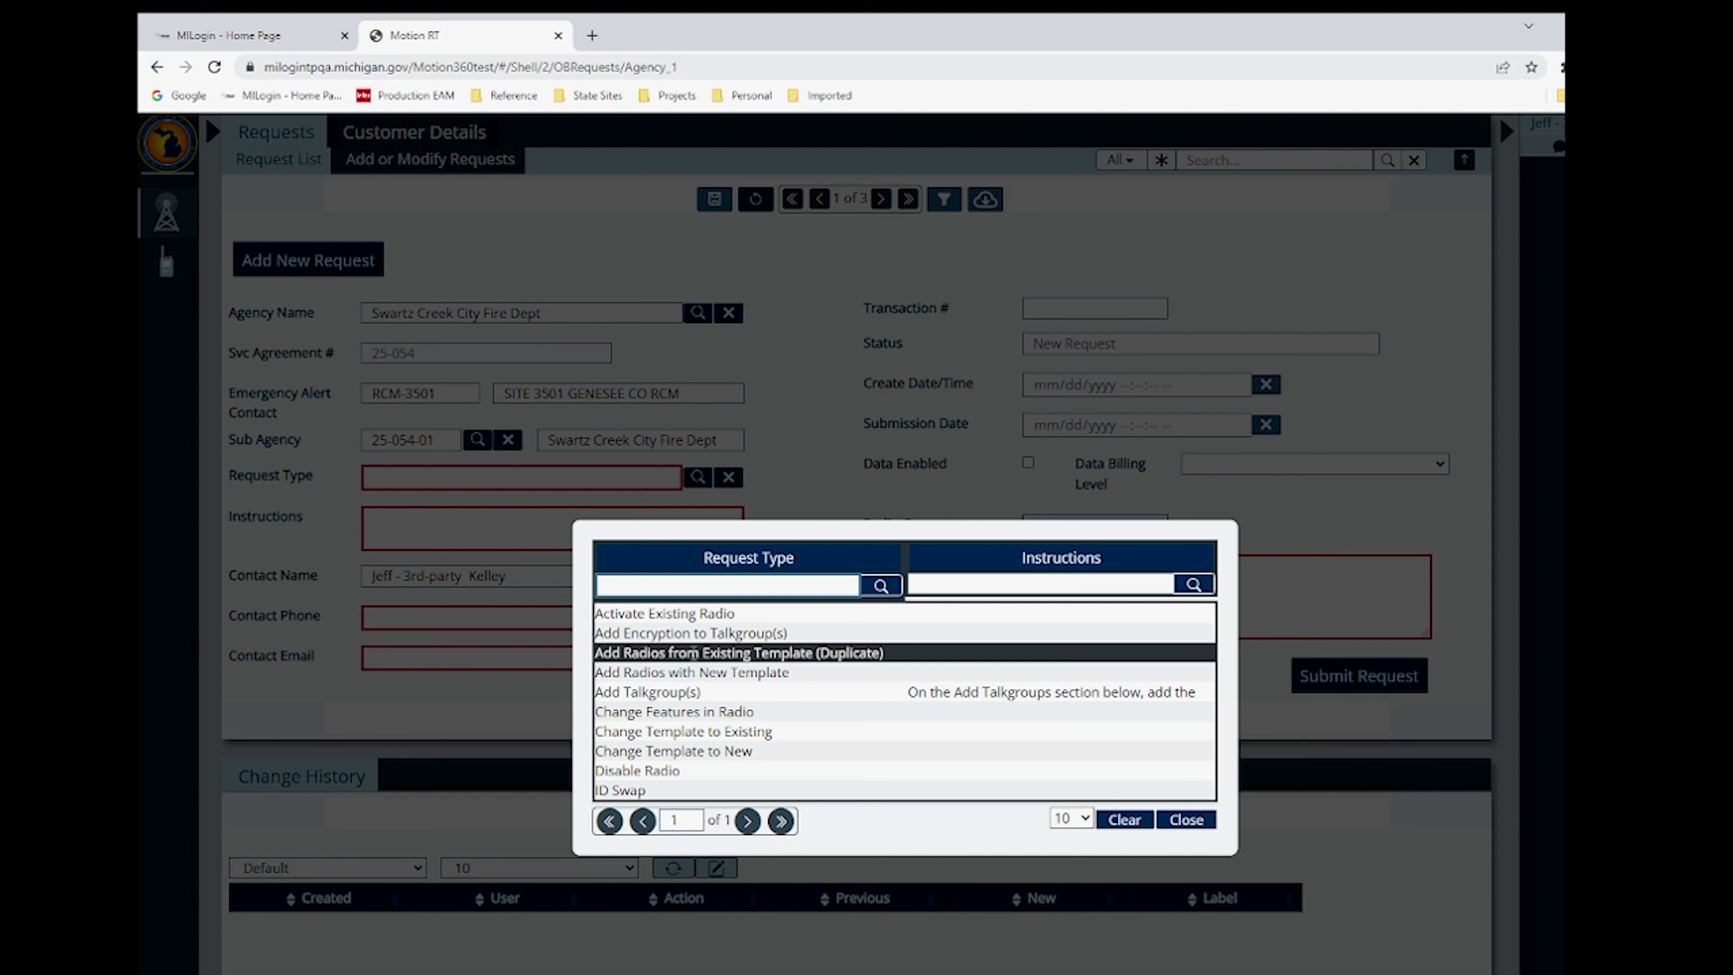
{"action": "left_click", "coordinate": [693, 652]}
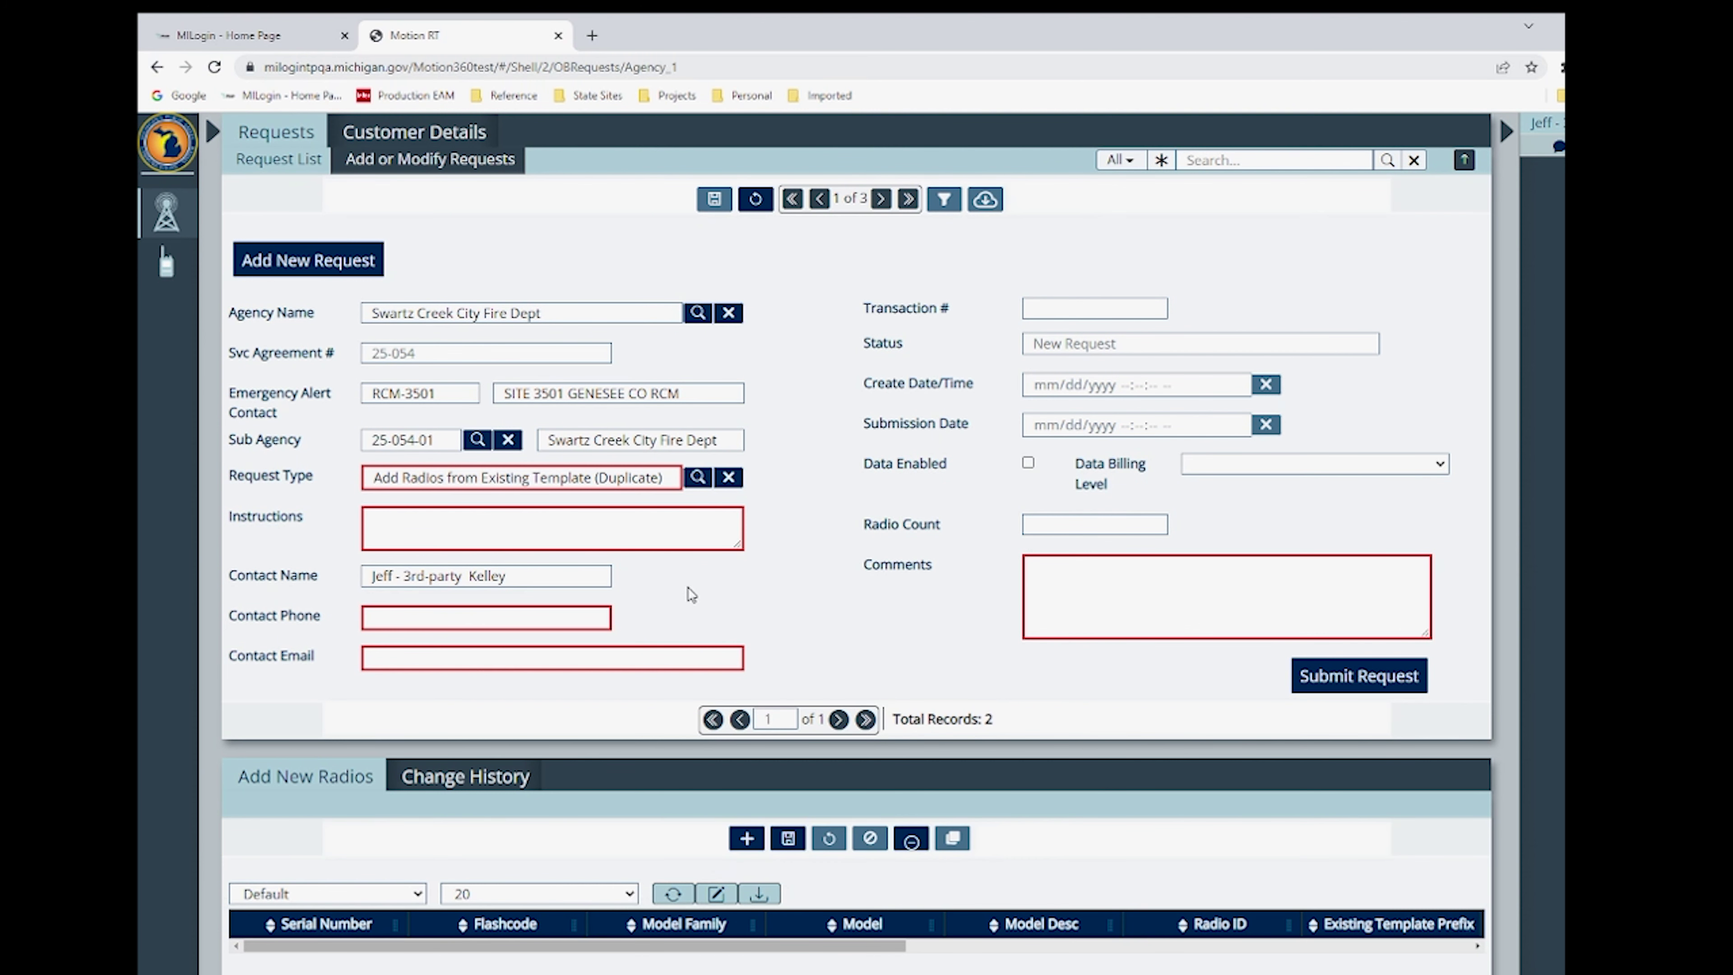
- Enter the contact phone, two contact e-mail addresses, and comment 'Add new radios for FD iwith exiting template.'
{"action": "left_click", "coordinate": [404, 617]}
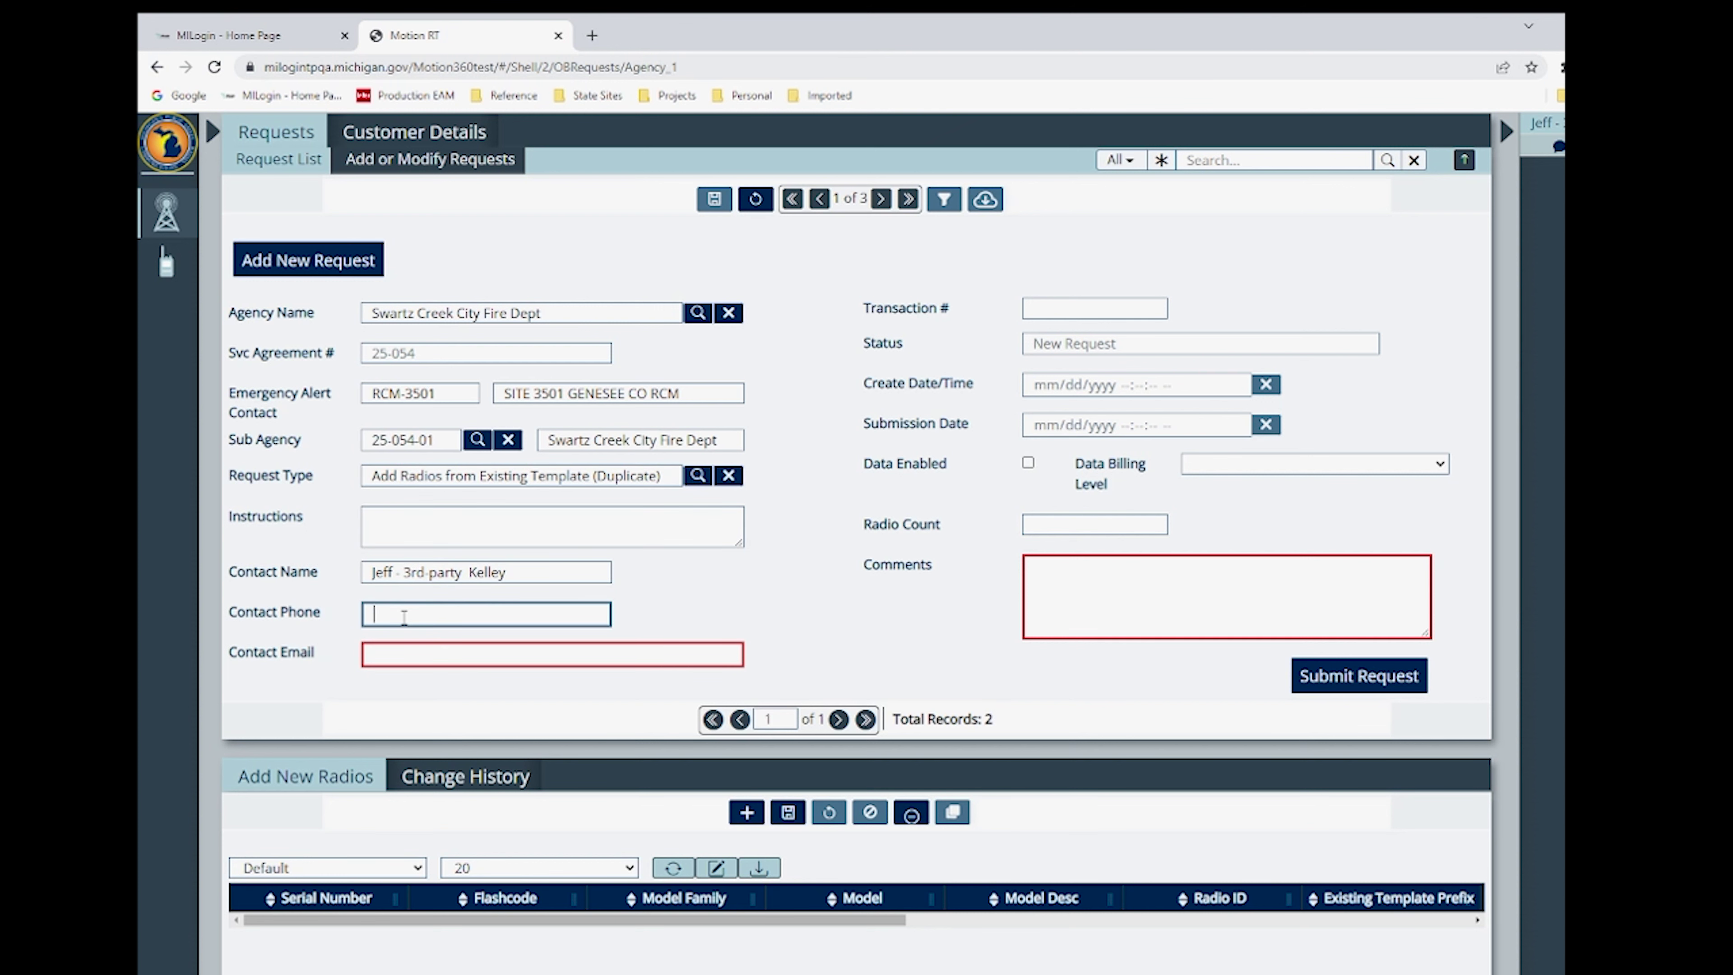
{"action": "type", "text": "555-555-1212"}
{"action": "left_click", "coordinate": [408, 648]}
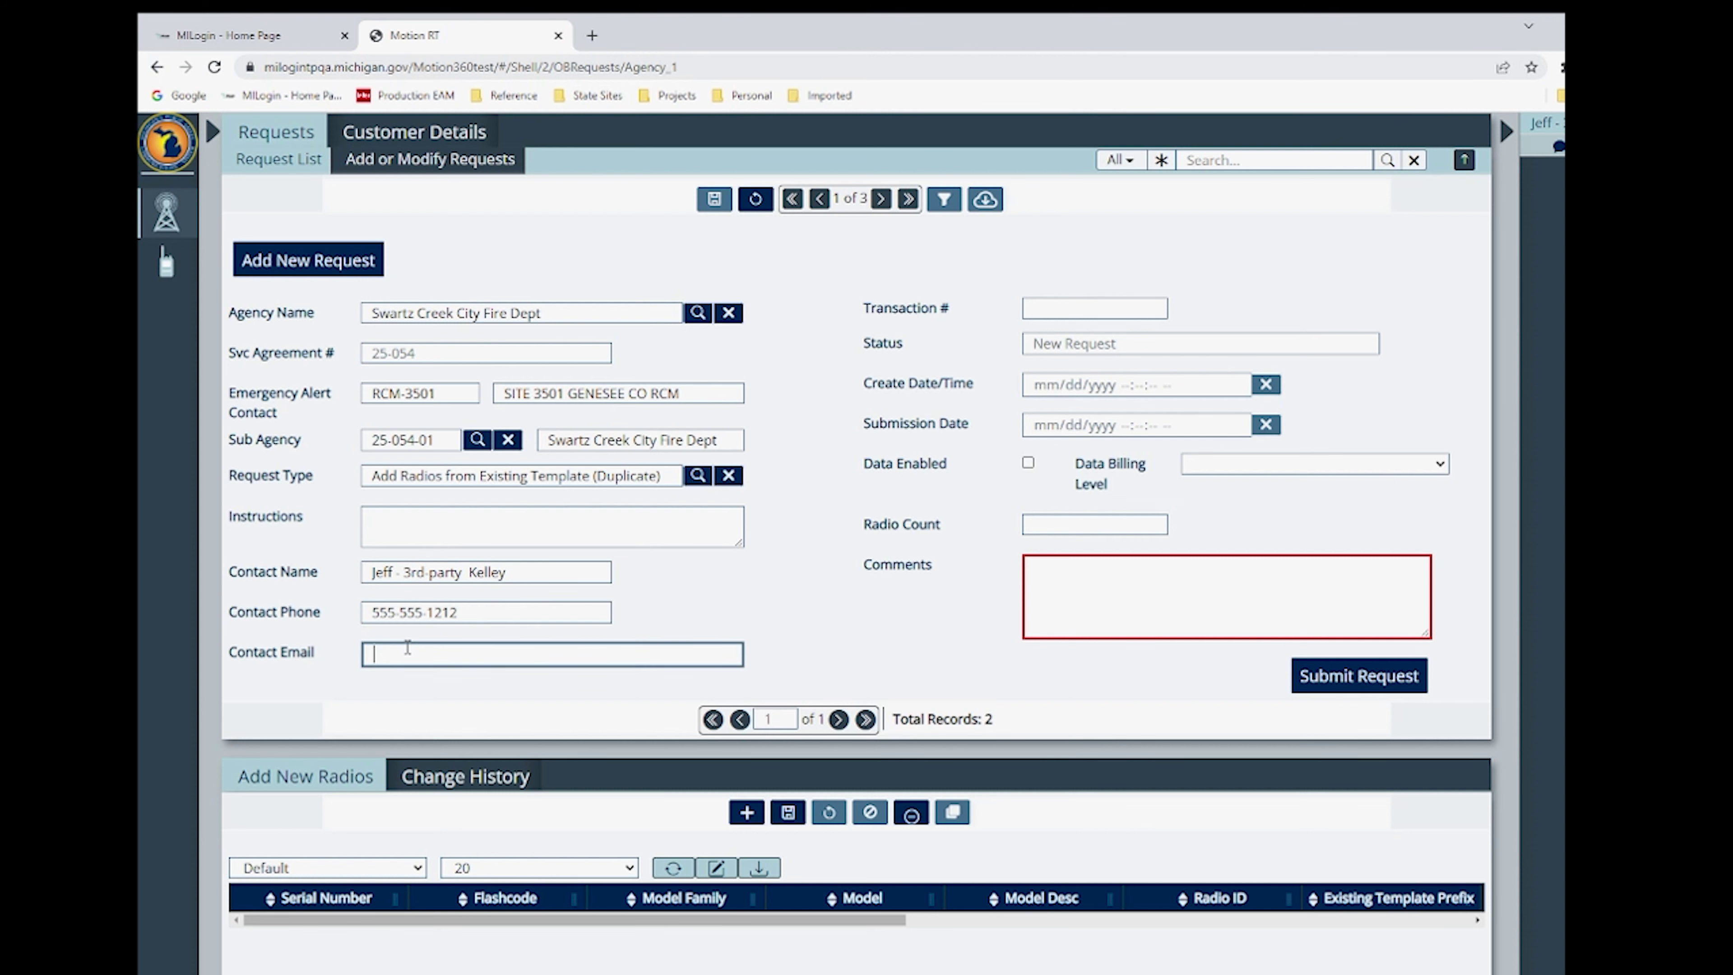
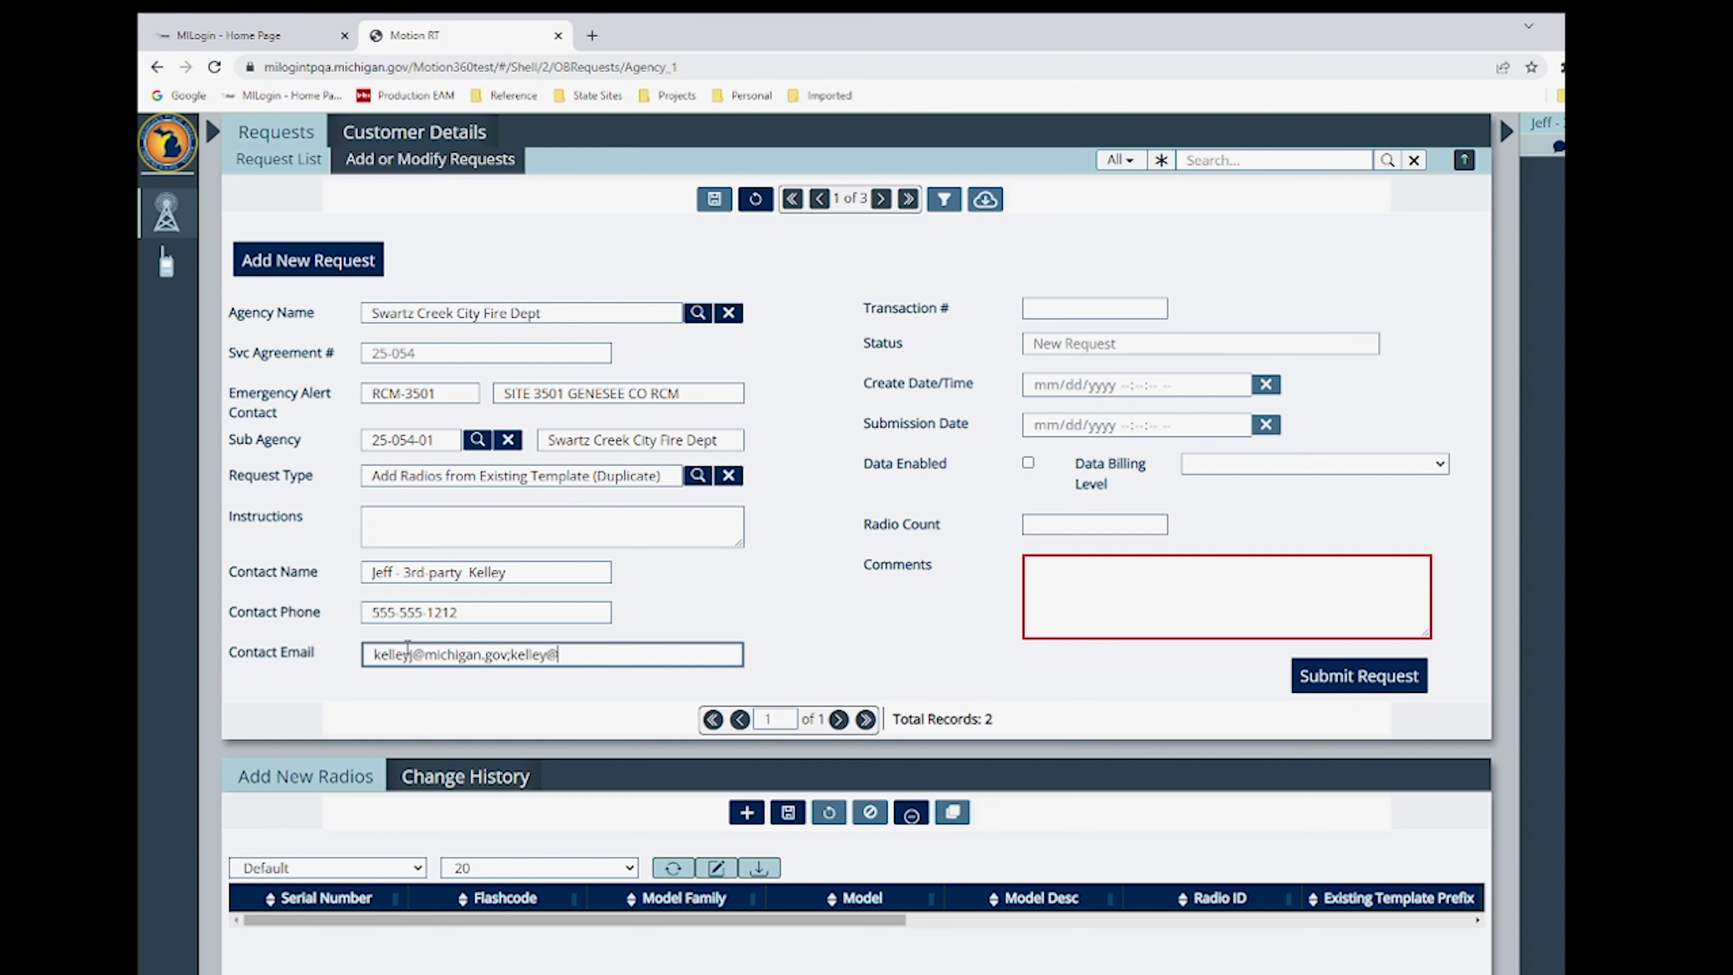
{"action": "left_click", "coordinate": [1080, 583]}
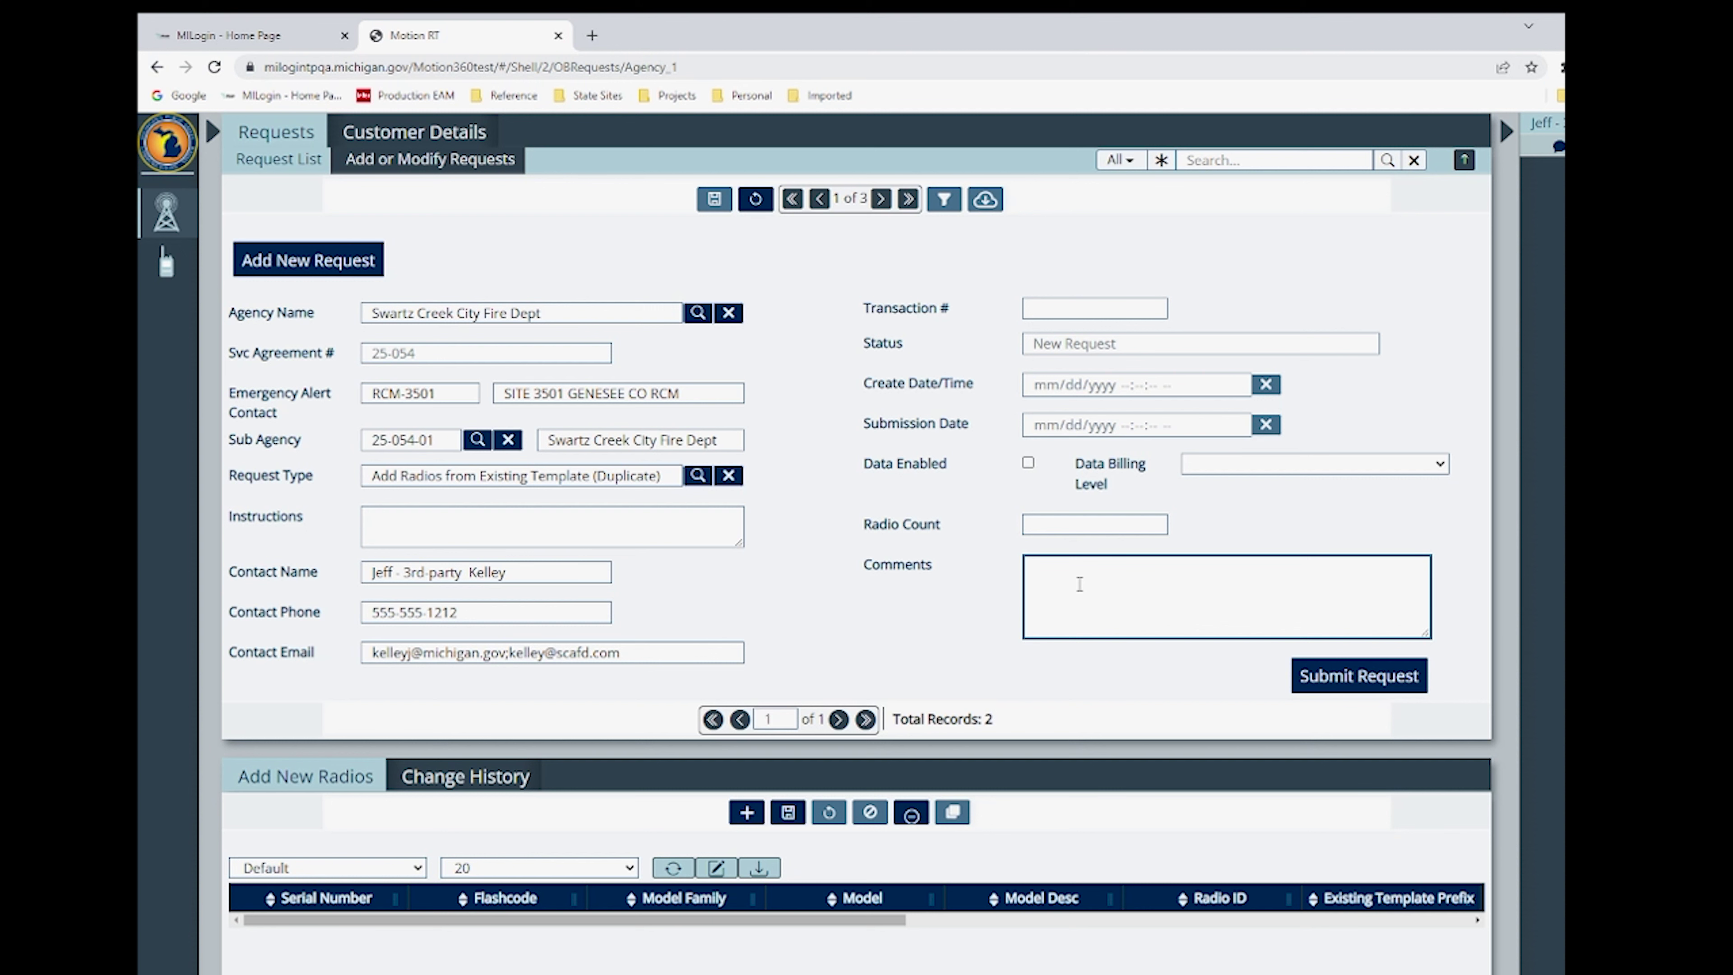
{"action": "type", "text": "Add new radios"}
{"action": "type", "text": " for FD "}
{"action": "type", "text": "i"}
{"action": "type", "text": "with exitin"}
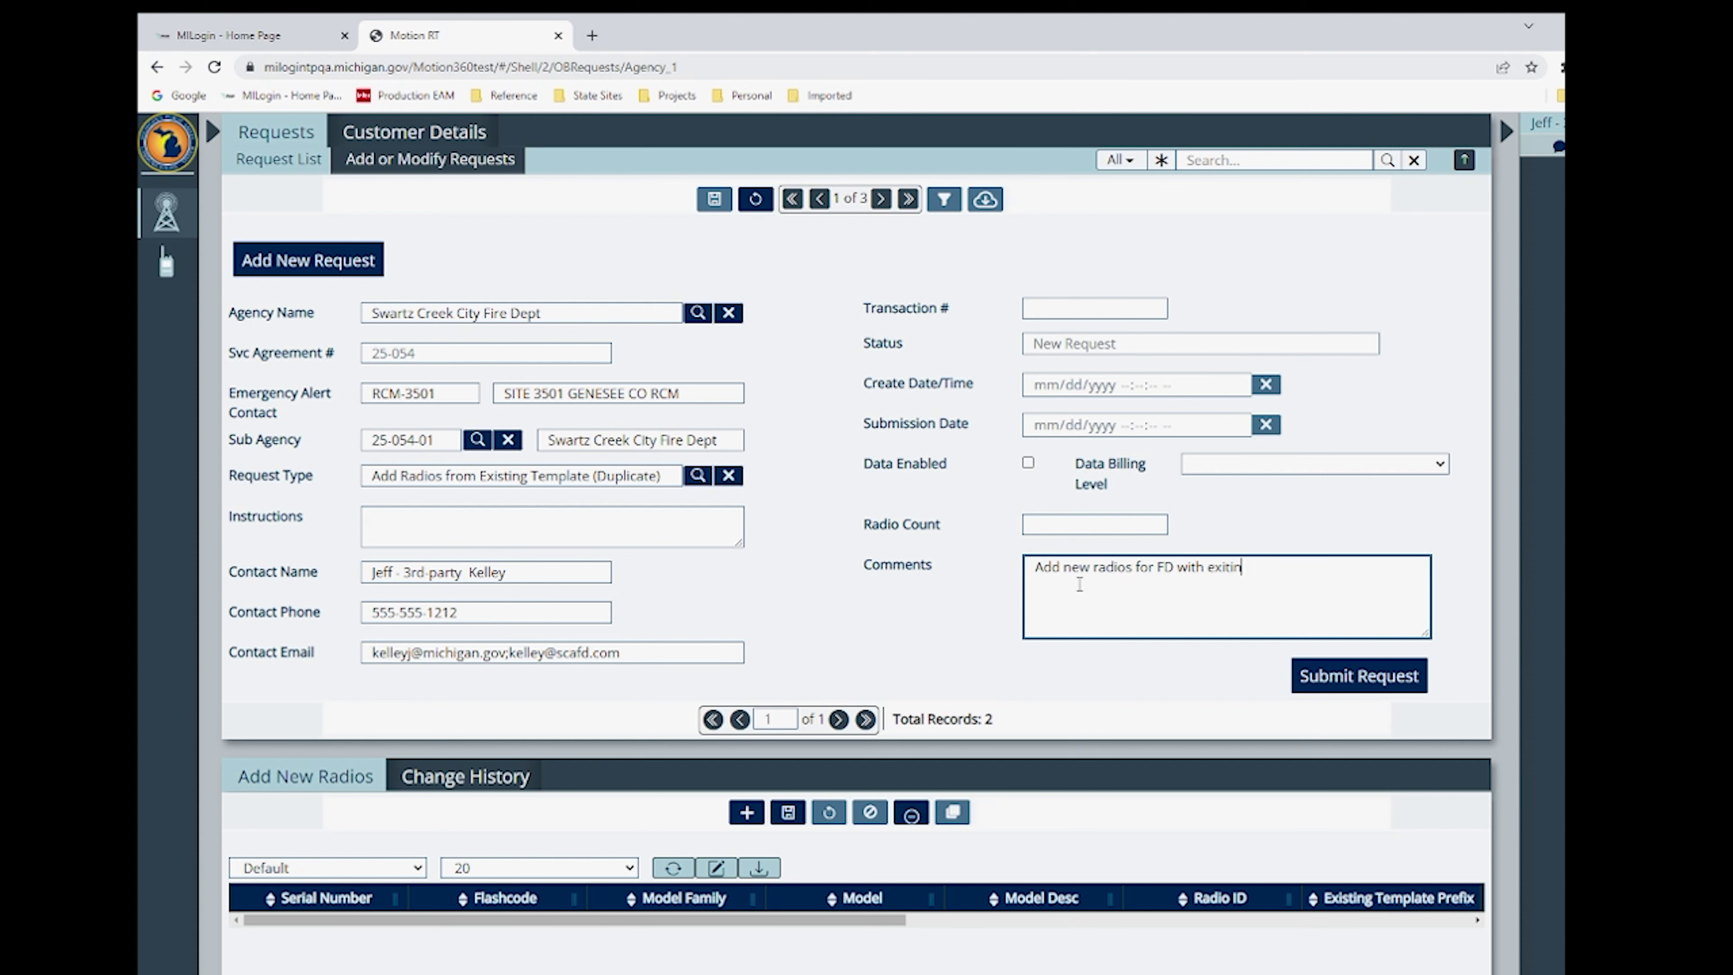
{"action": "type", "text": "g template."}
- Save the new Swartz Creek request, creating transaction 100248
{"action": "left_click", "coordinate": [592, 611]}
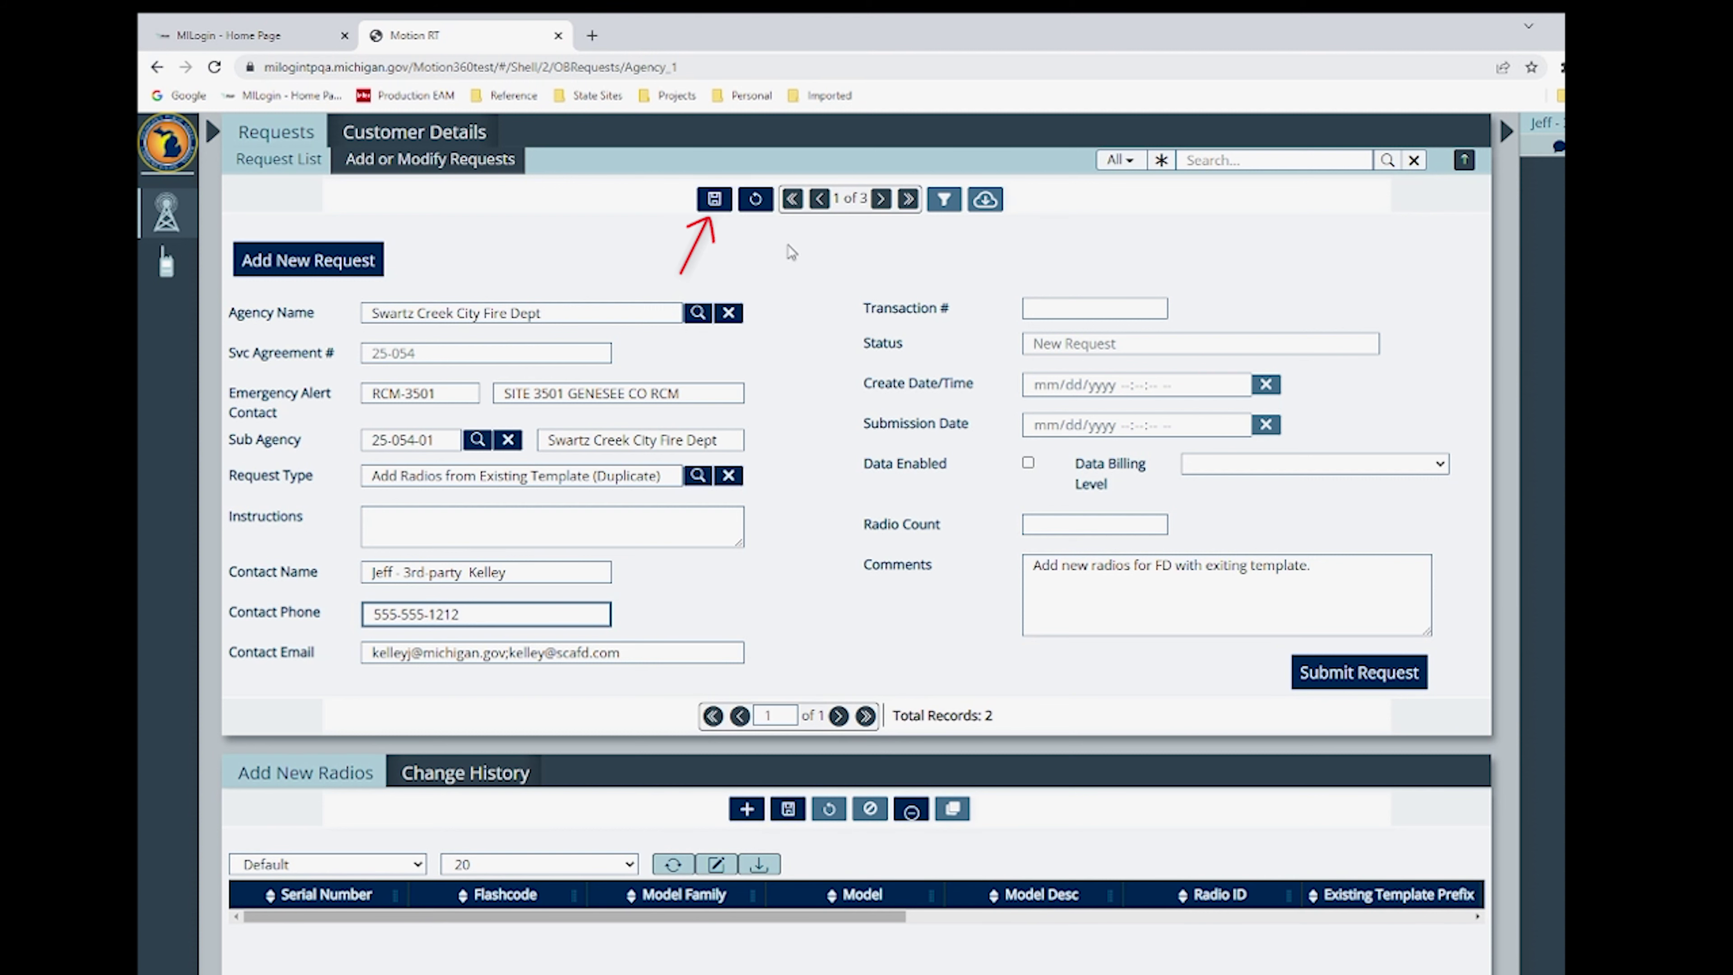
{"action": "left_click", "coordinate": [715, 200]}
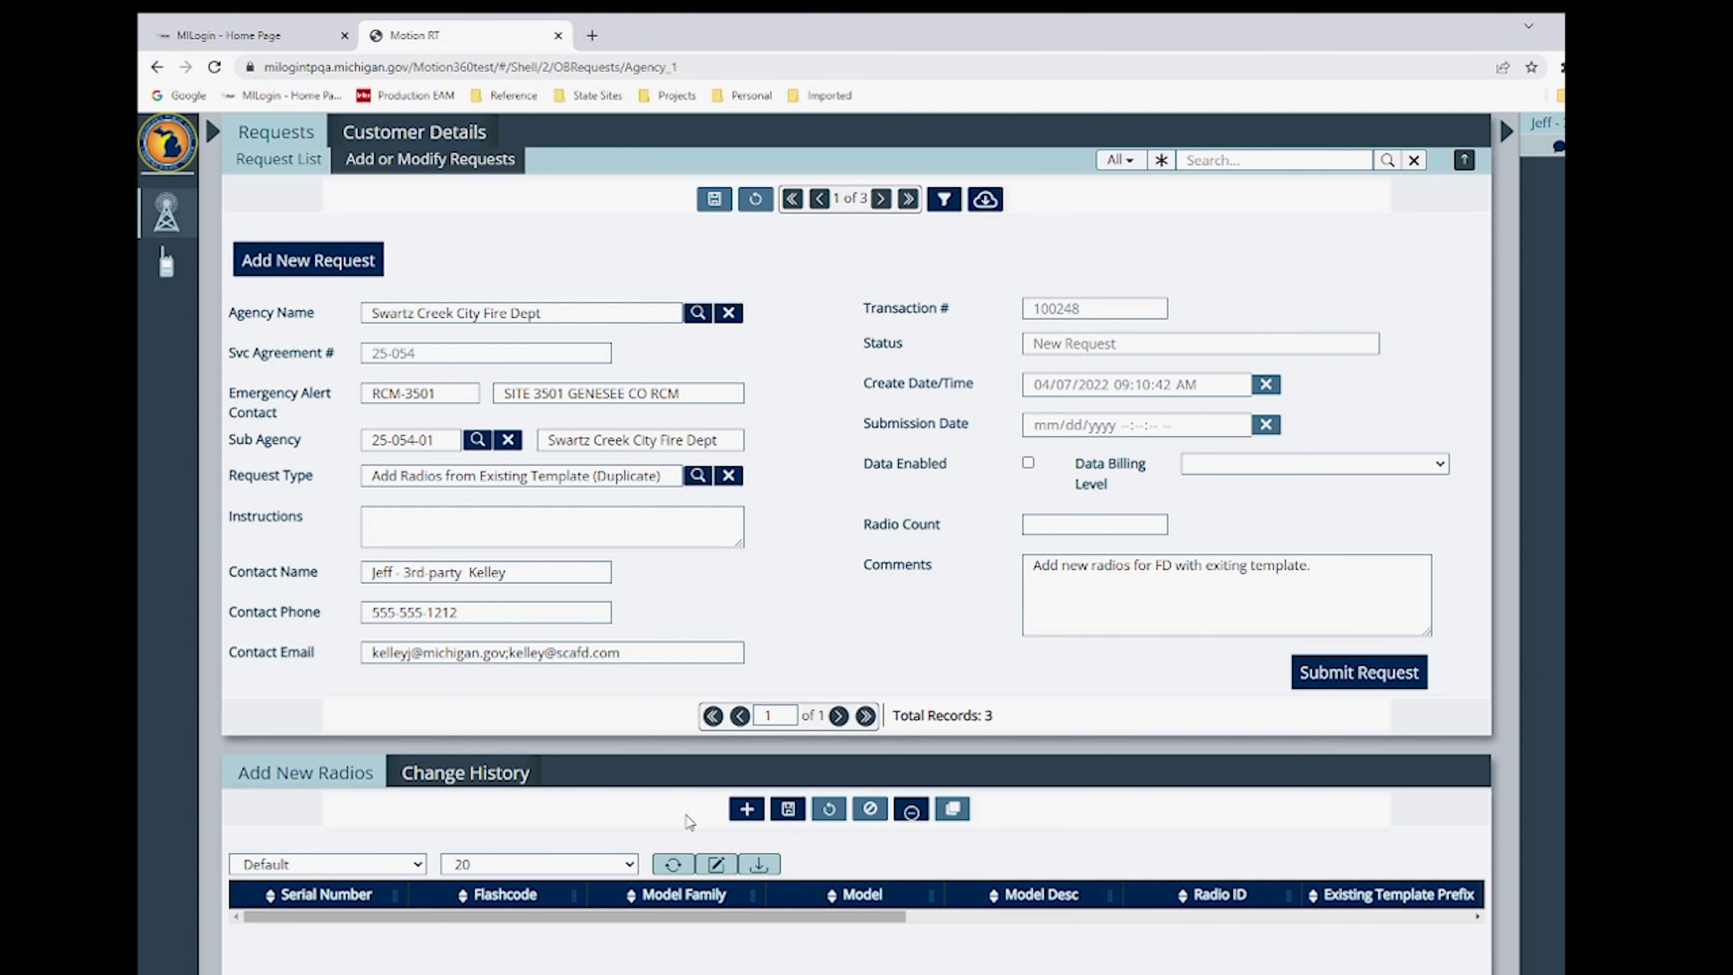
- Add a new radio row and paste in serial 426CYF5744 and its flashcode
{"action": "left_click", "coordinate": [748, 810]}
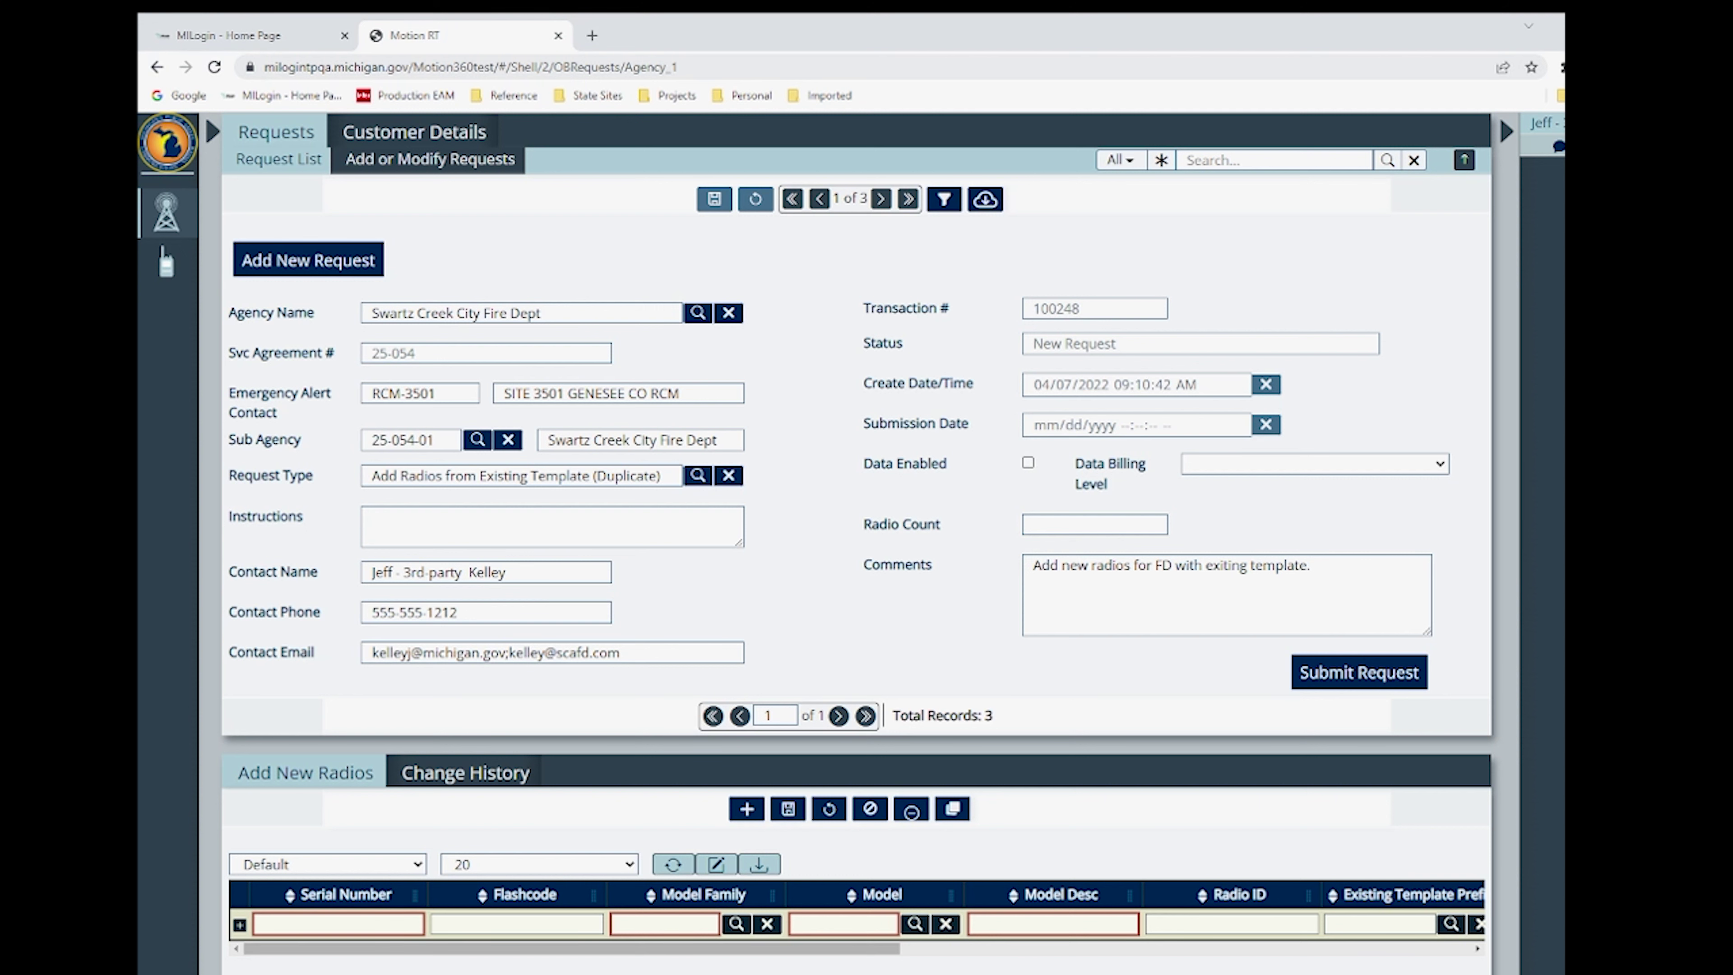
{"action": "key", "text": "alt+Tab"}
{"action": "key", "text": "ctrl+v"}
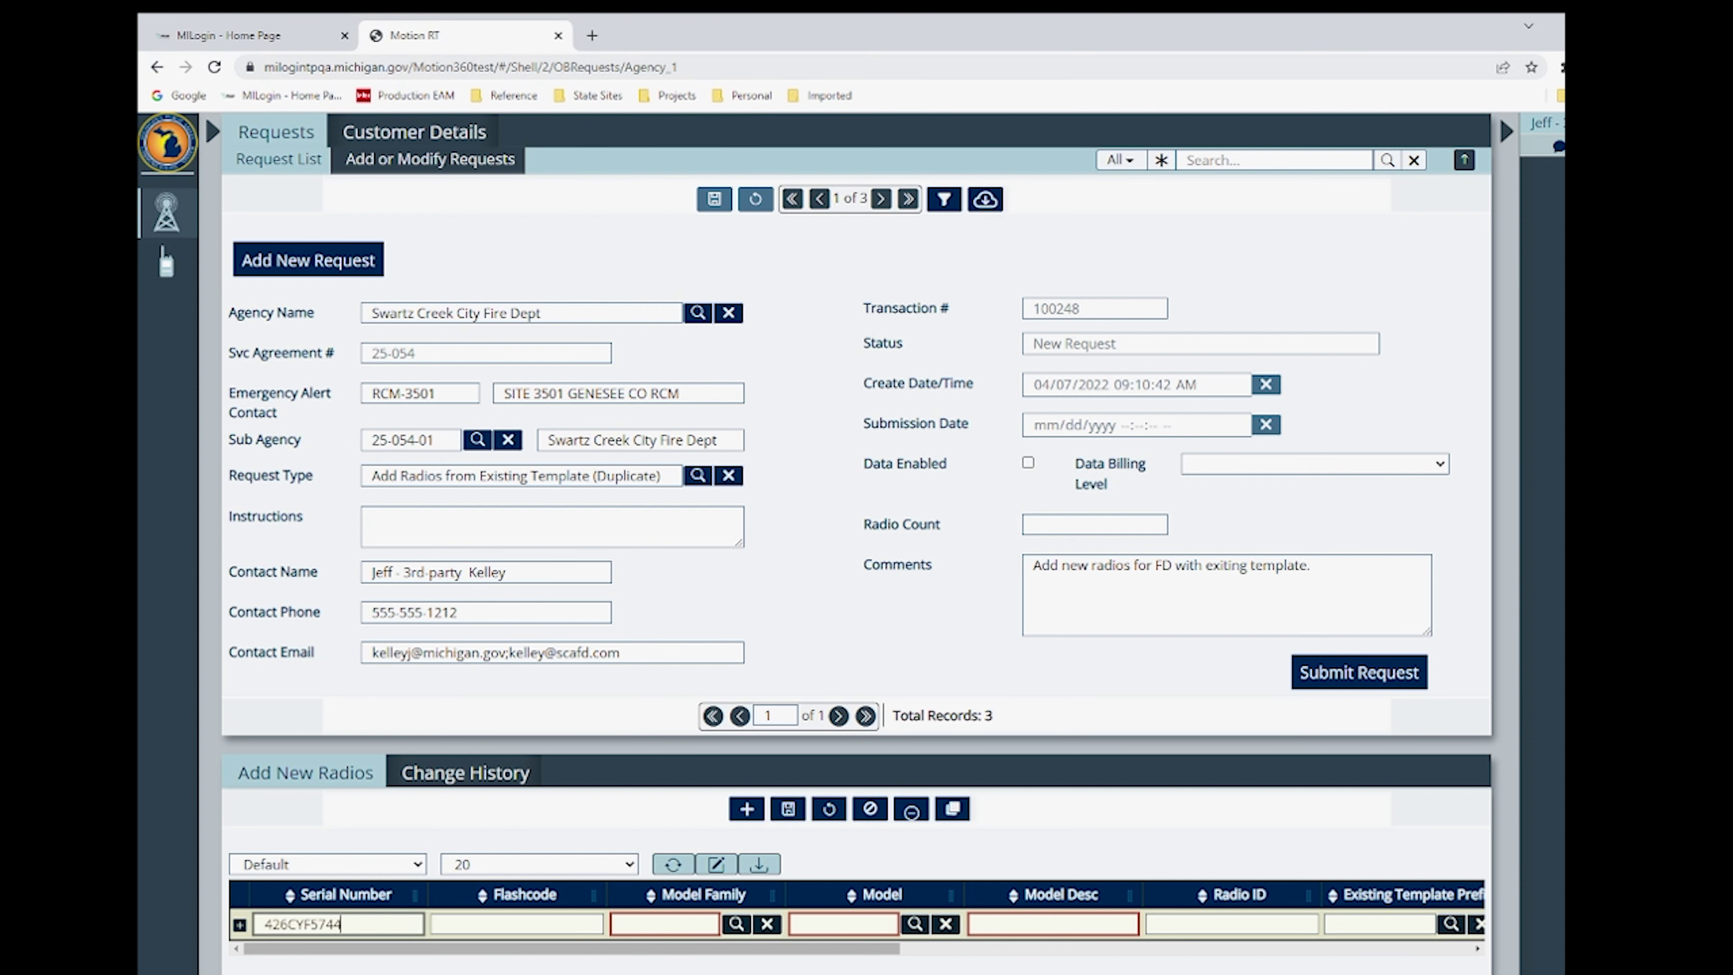
{"action": "key", "text": "alt+Tab"}
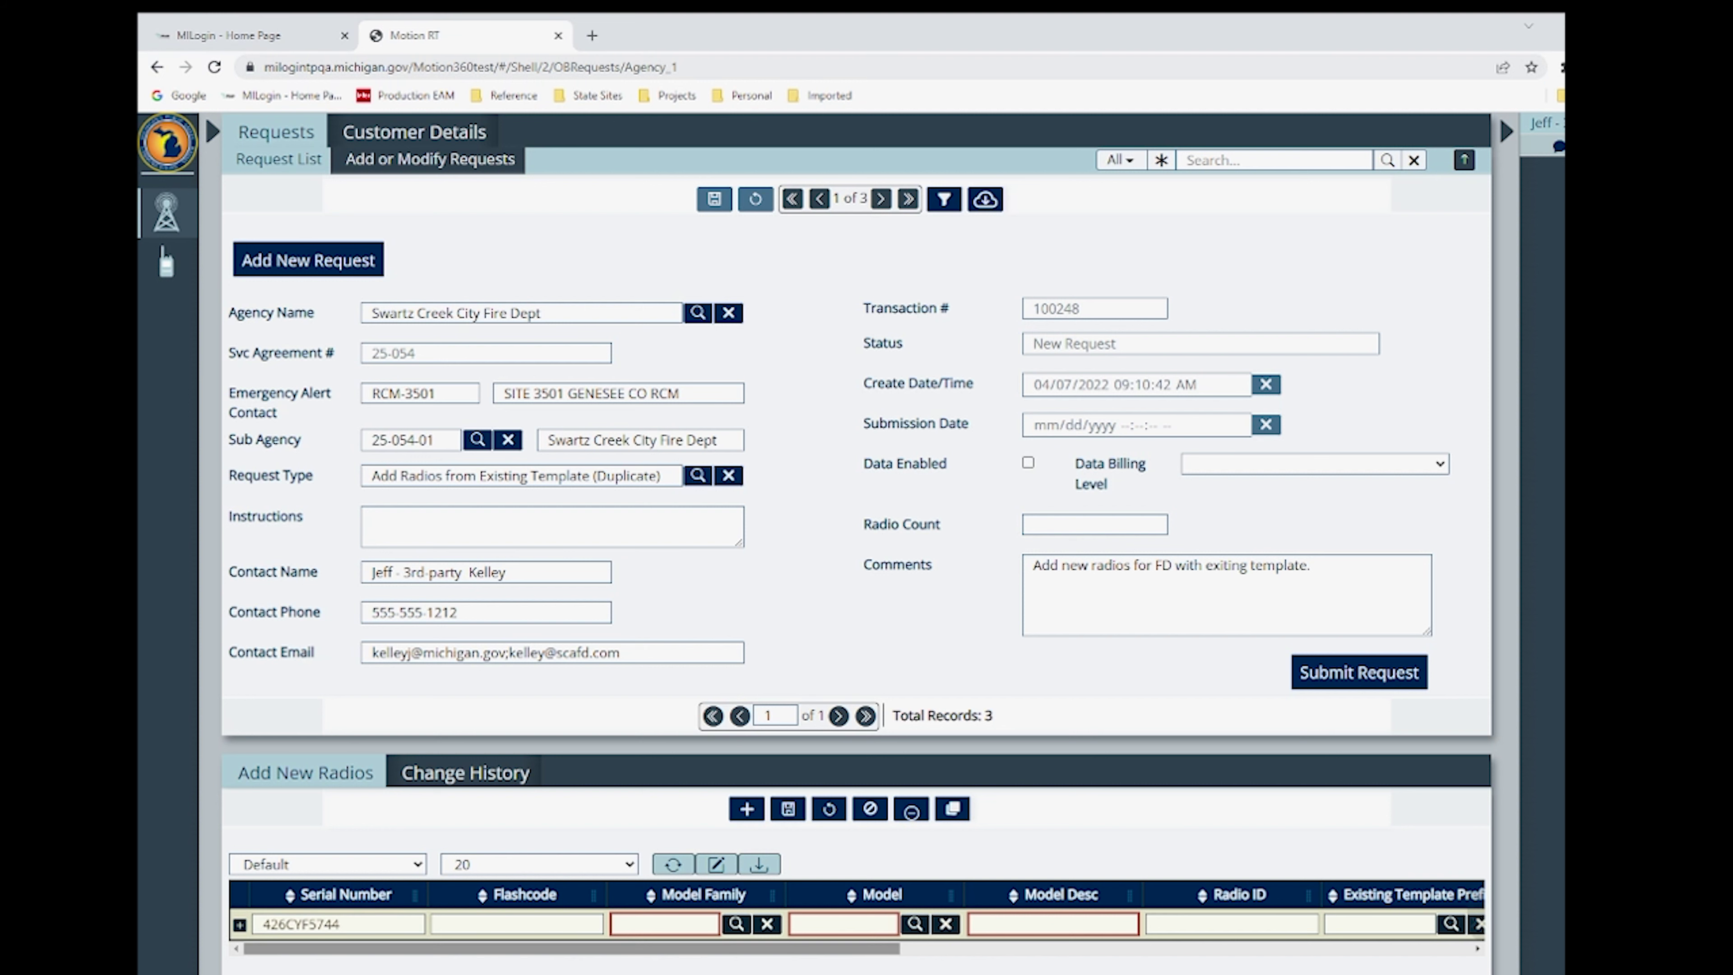
{"action": "left_click", "coordinate": [471, 924]}
{"action": "key", "text": "ctrl+v"}
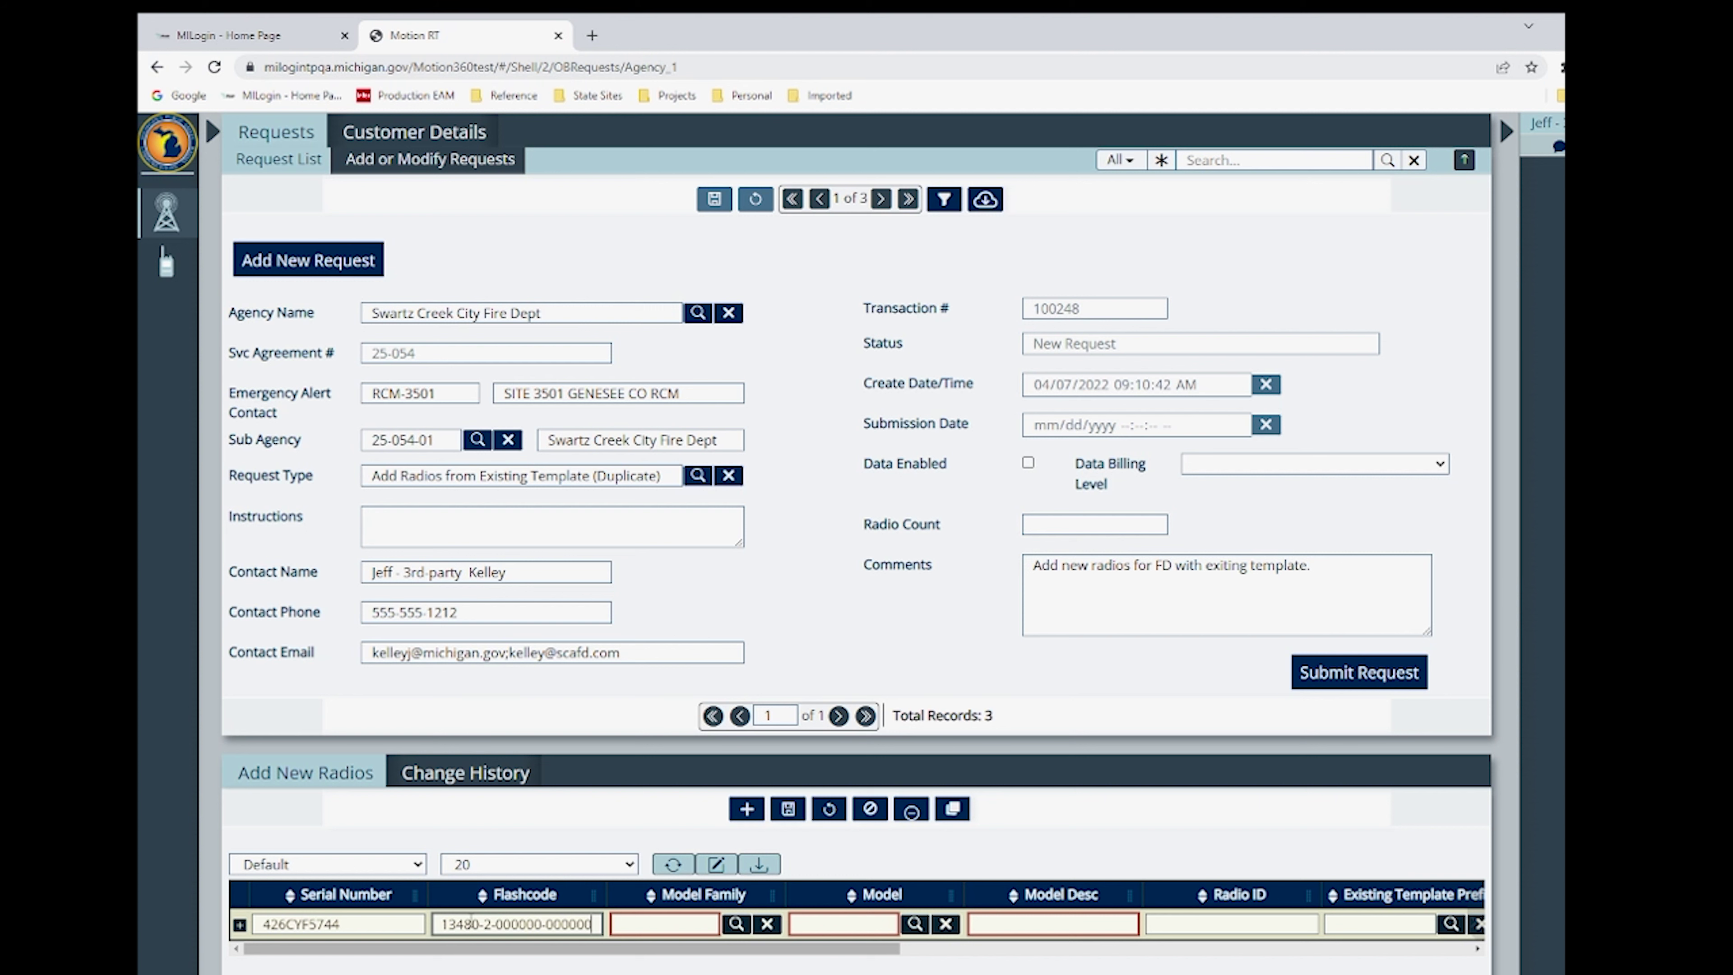
- Set the radio's model family APX-4000, model H51UCF9PW6AN and existing template prefix 25FD41
{"action": "left_click", "coordinate": [735, 924]}
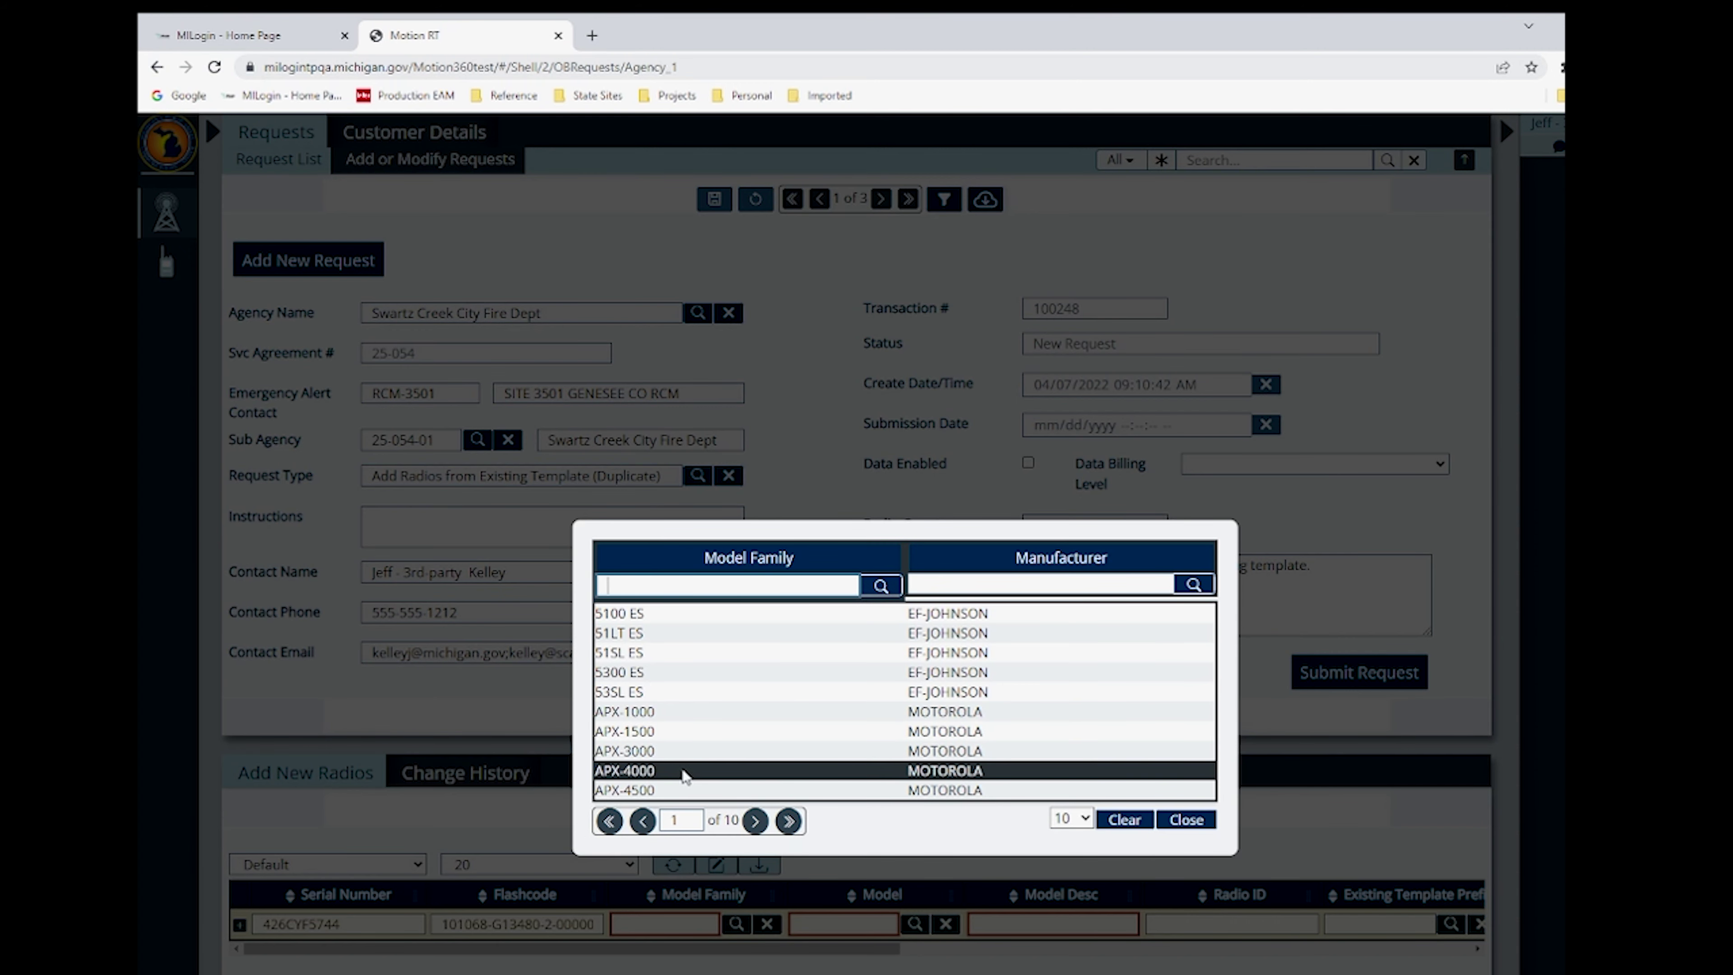
{"action": "left_click", "coordinate": [685, 773]}
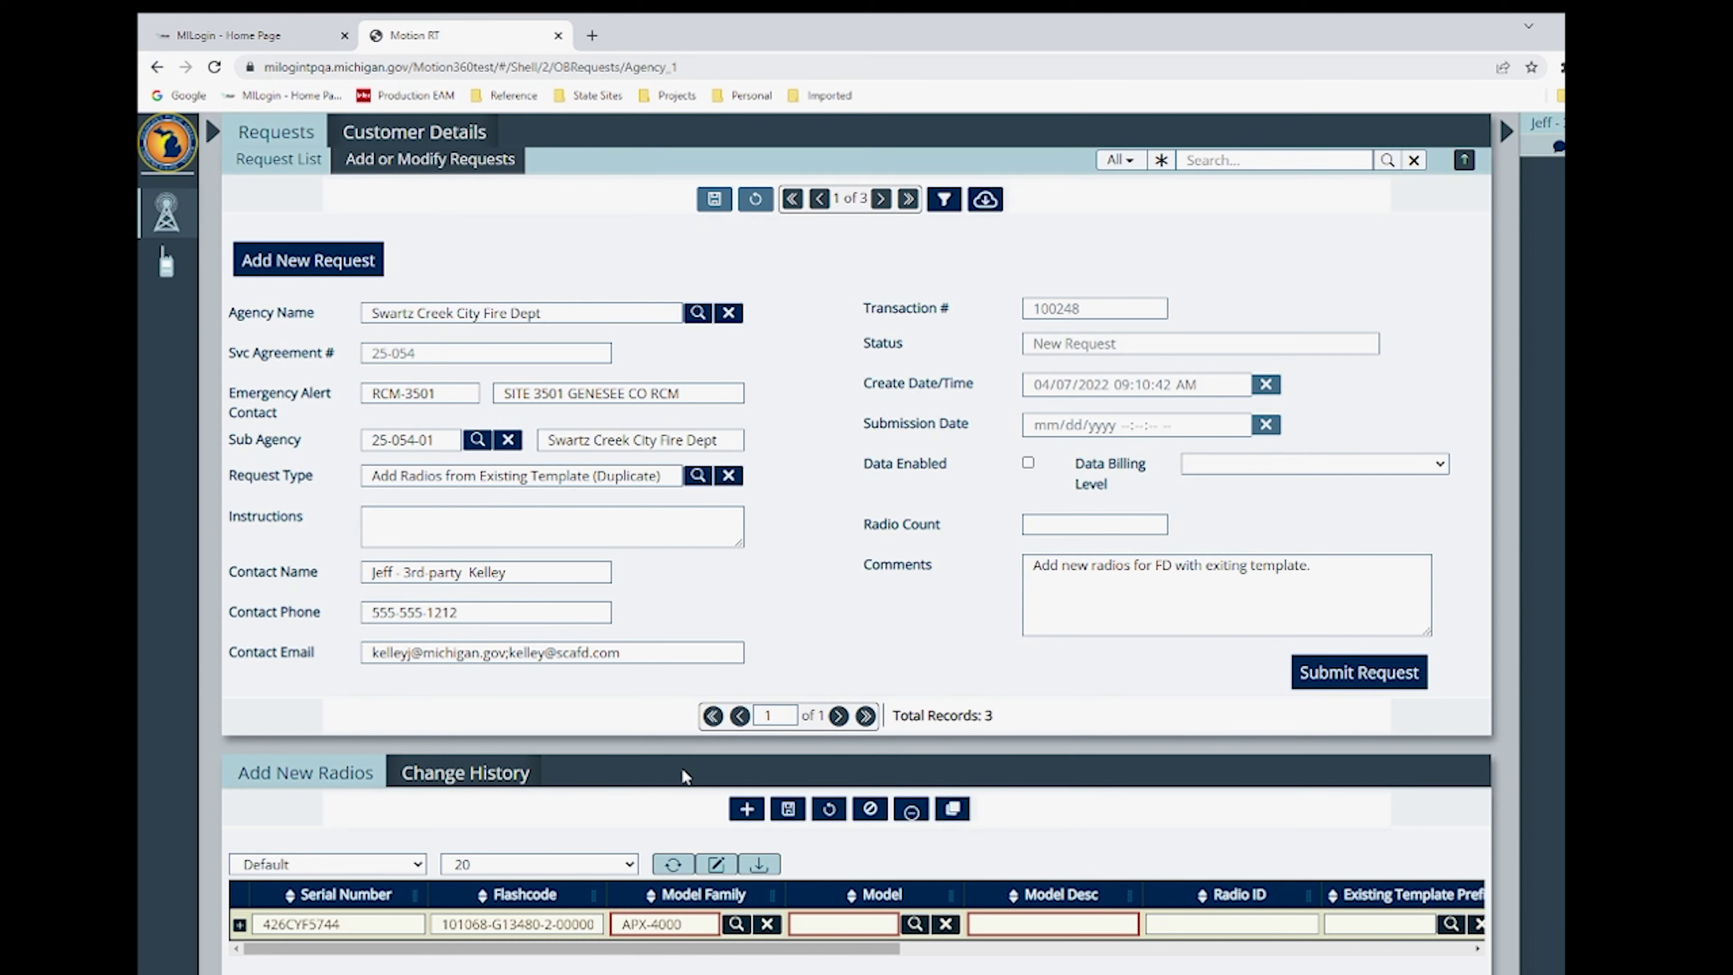
{"action": "left_click", "coordinate": [916, 925]}
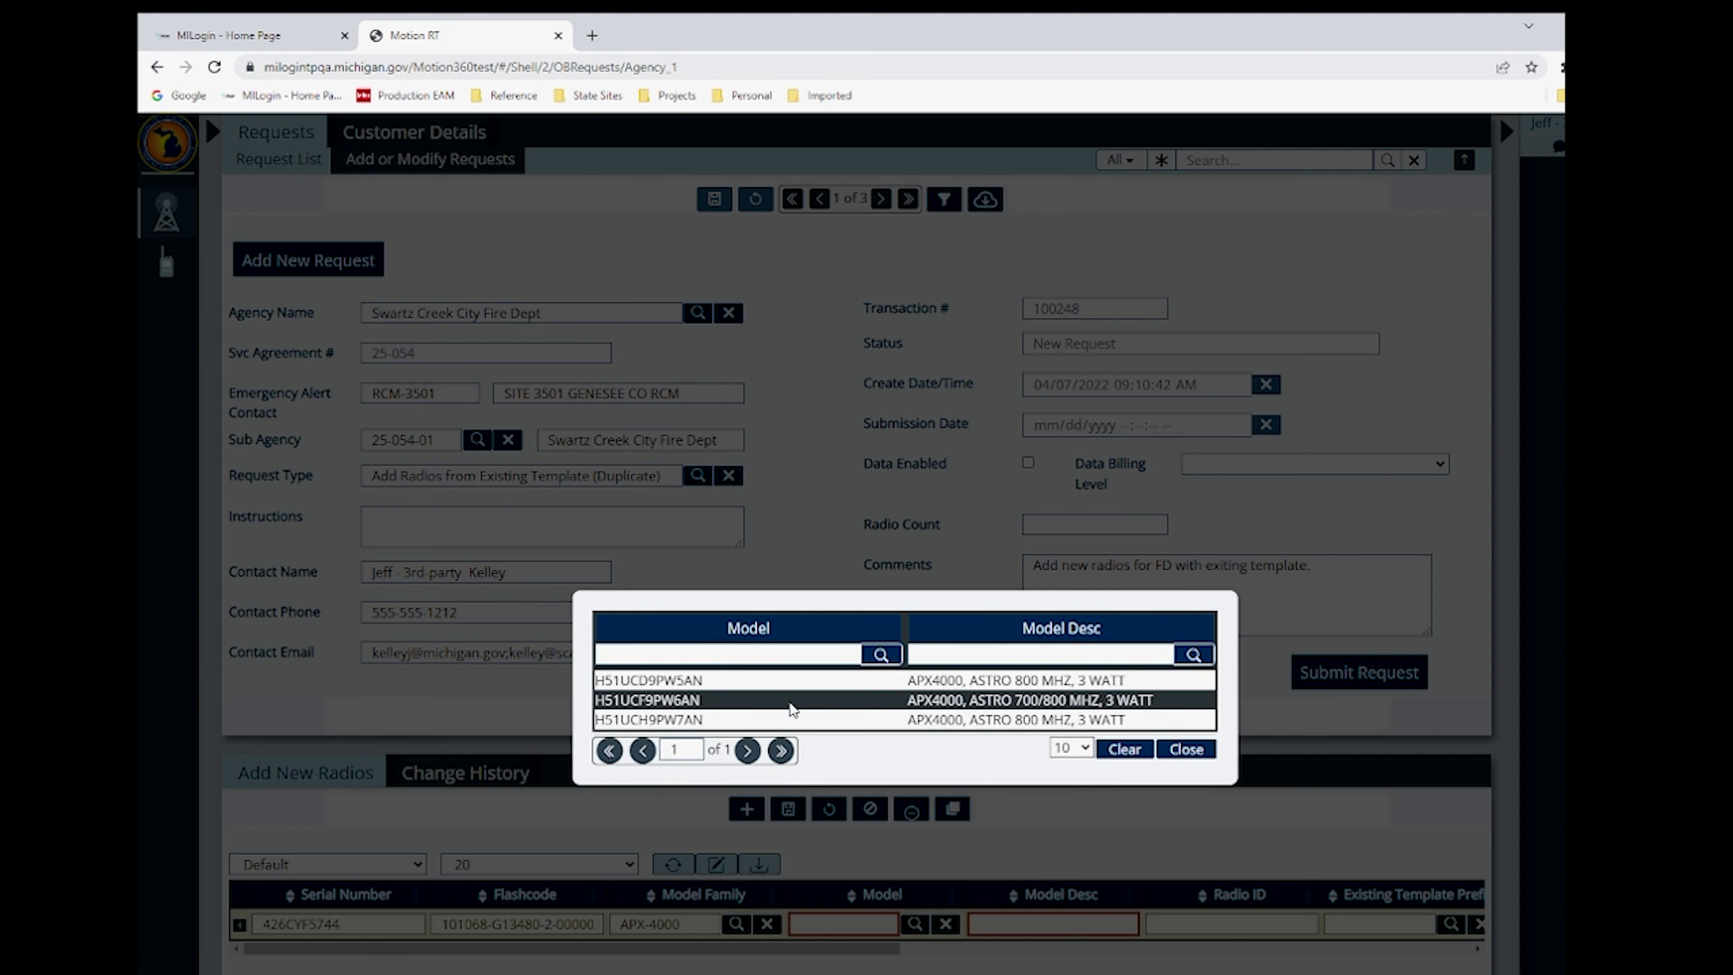
{"action": "left_click", "coordinate": [791, 704]}
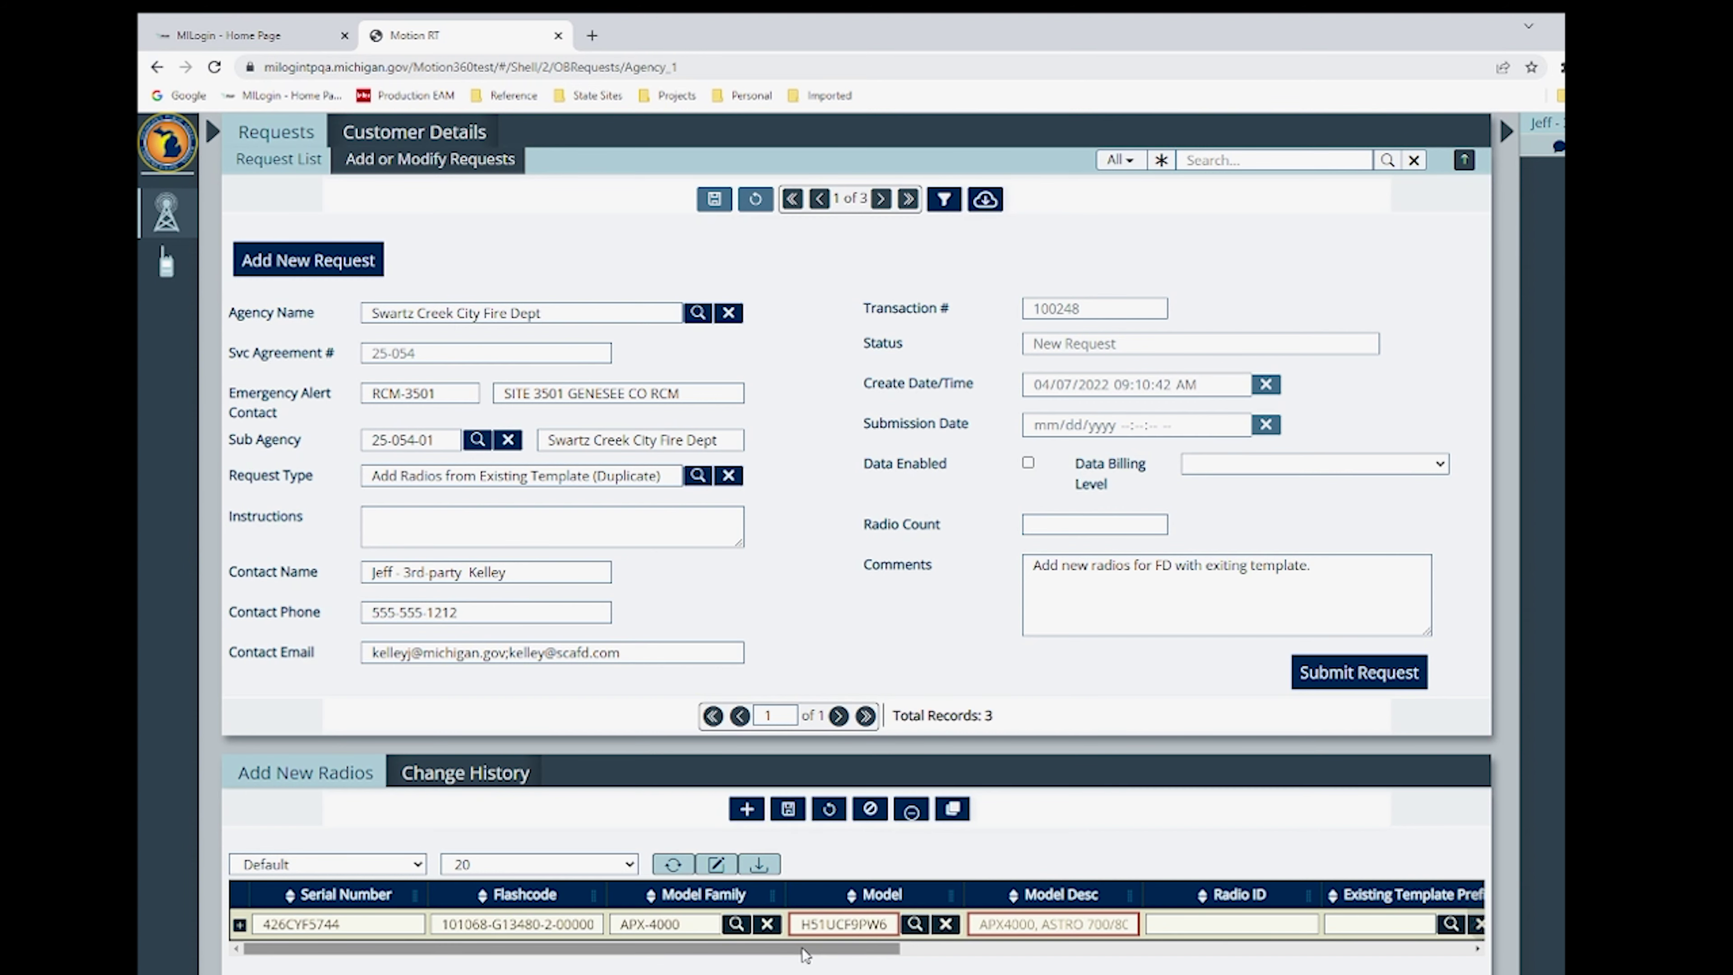
{"action": "left_click_drag", "start_coordinate": [806, 952], "coordinate": [1032, 954]}
{"action": "left_click", "coordinate": [1022, 922]}
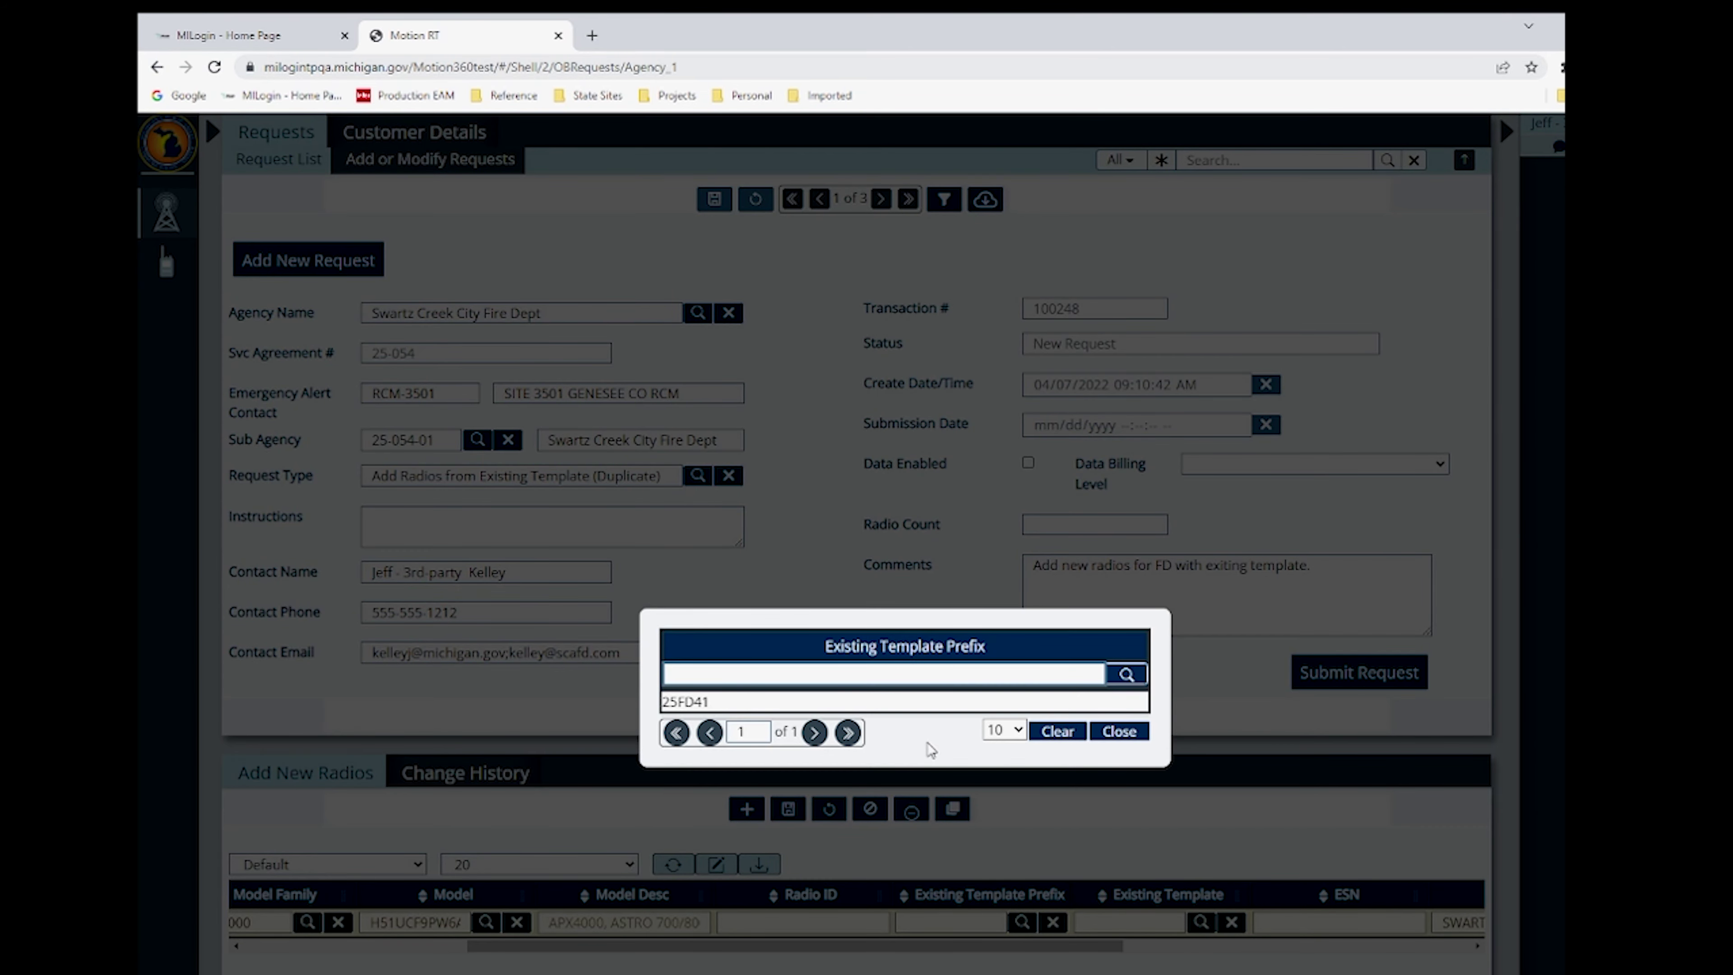
{"action": "left_click", "coordinate": [823, 703]}
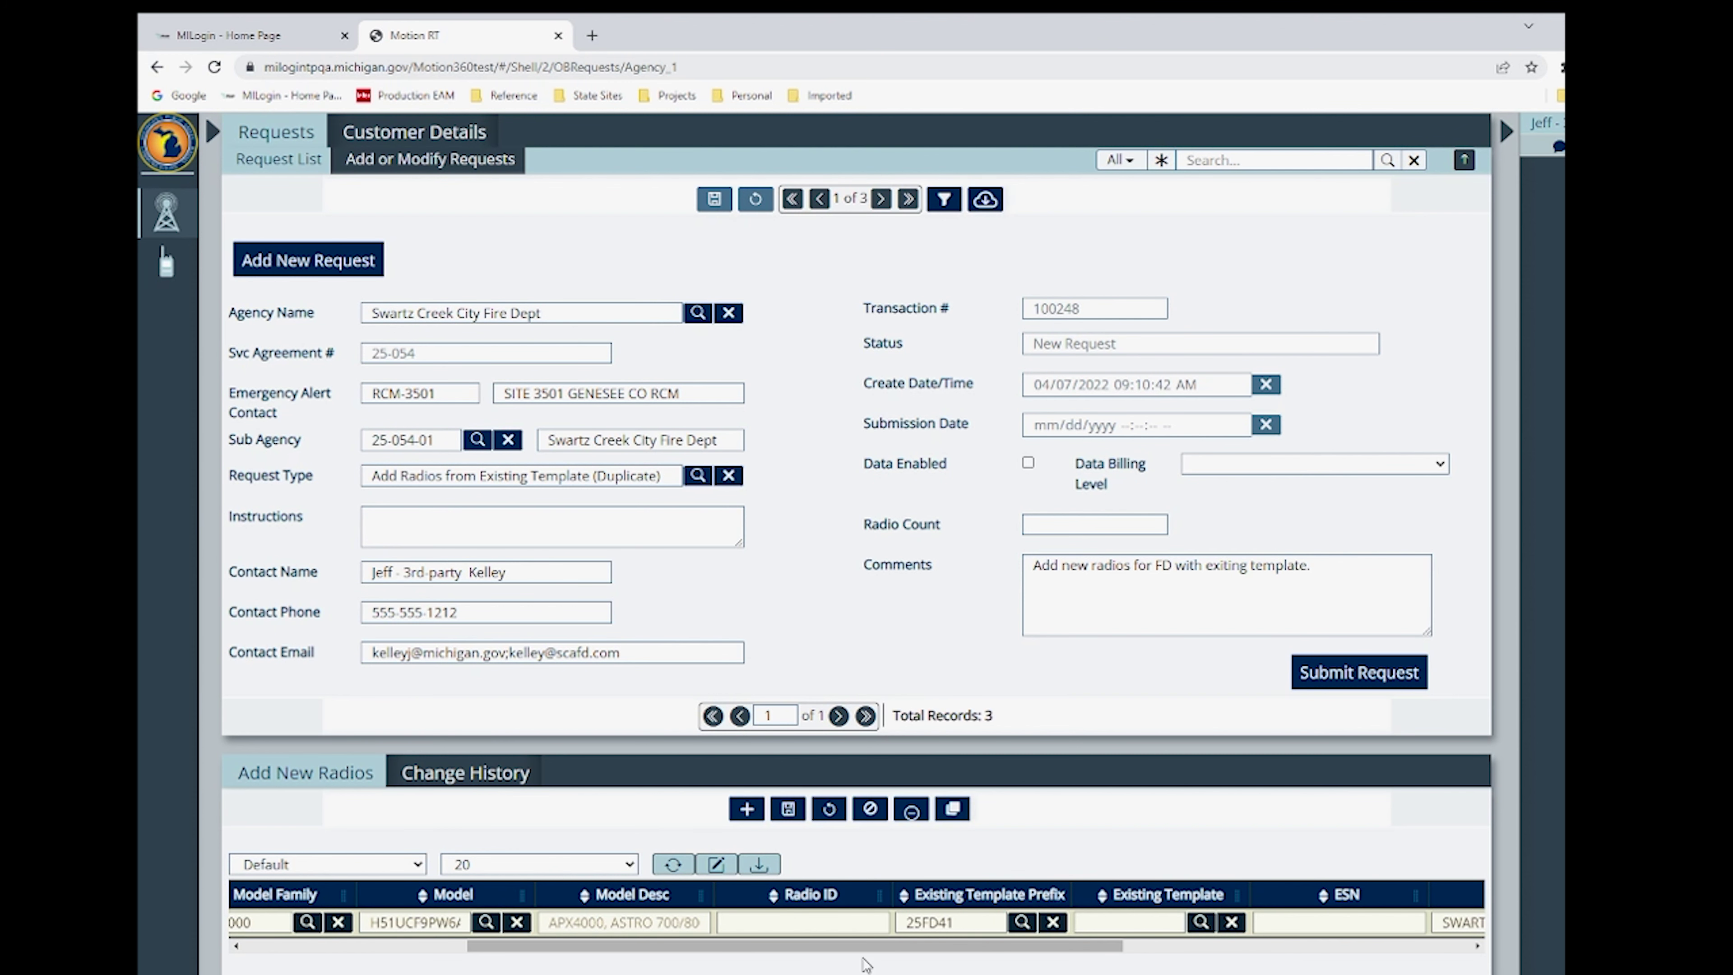
{"action": "left_click_drag", "start_coordinate": [863, 957], "coordinate": [501, 952]}
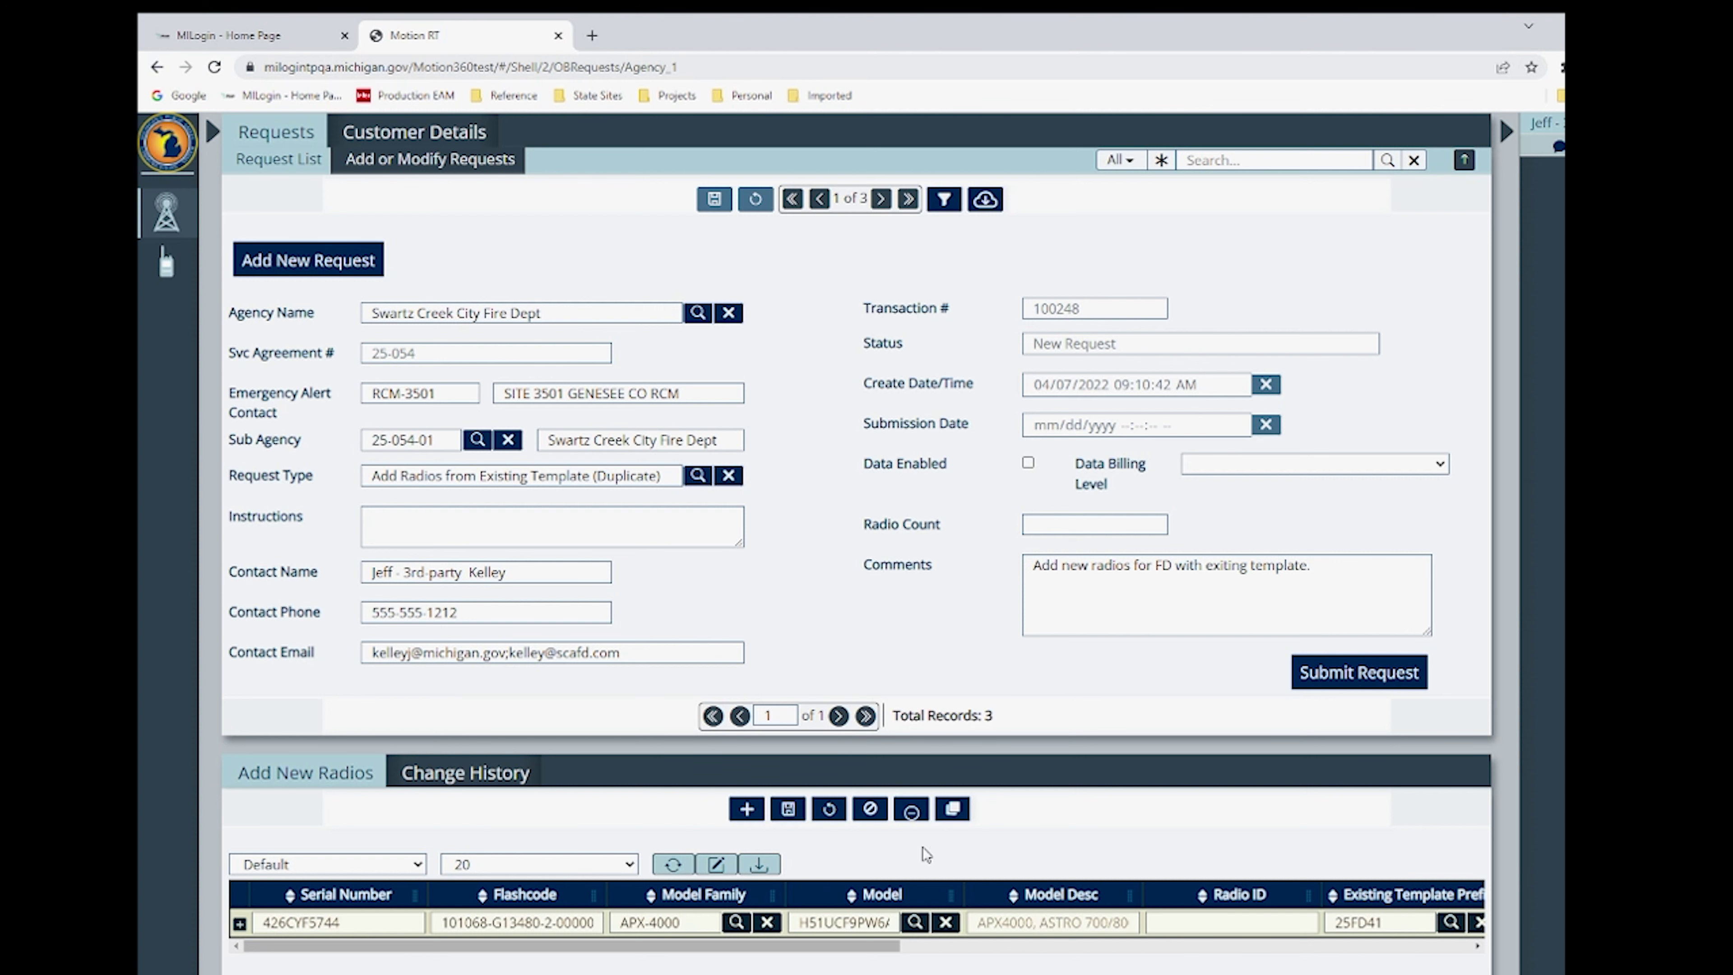
- Duplicate the first radio row and change its serial to 426CYF5745
{"action": "left_click", "coordinate": [955, 811]}
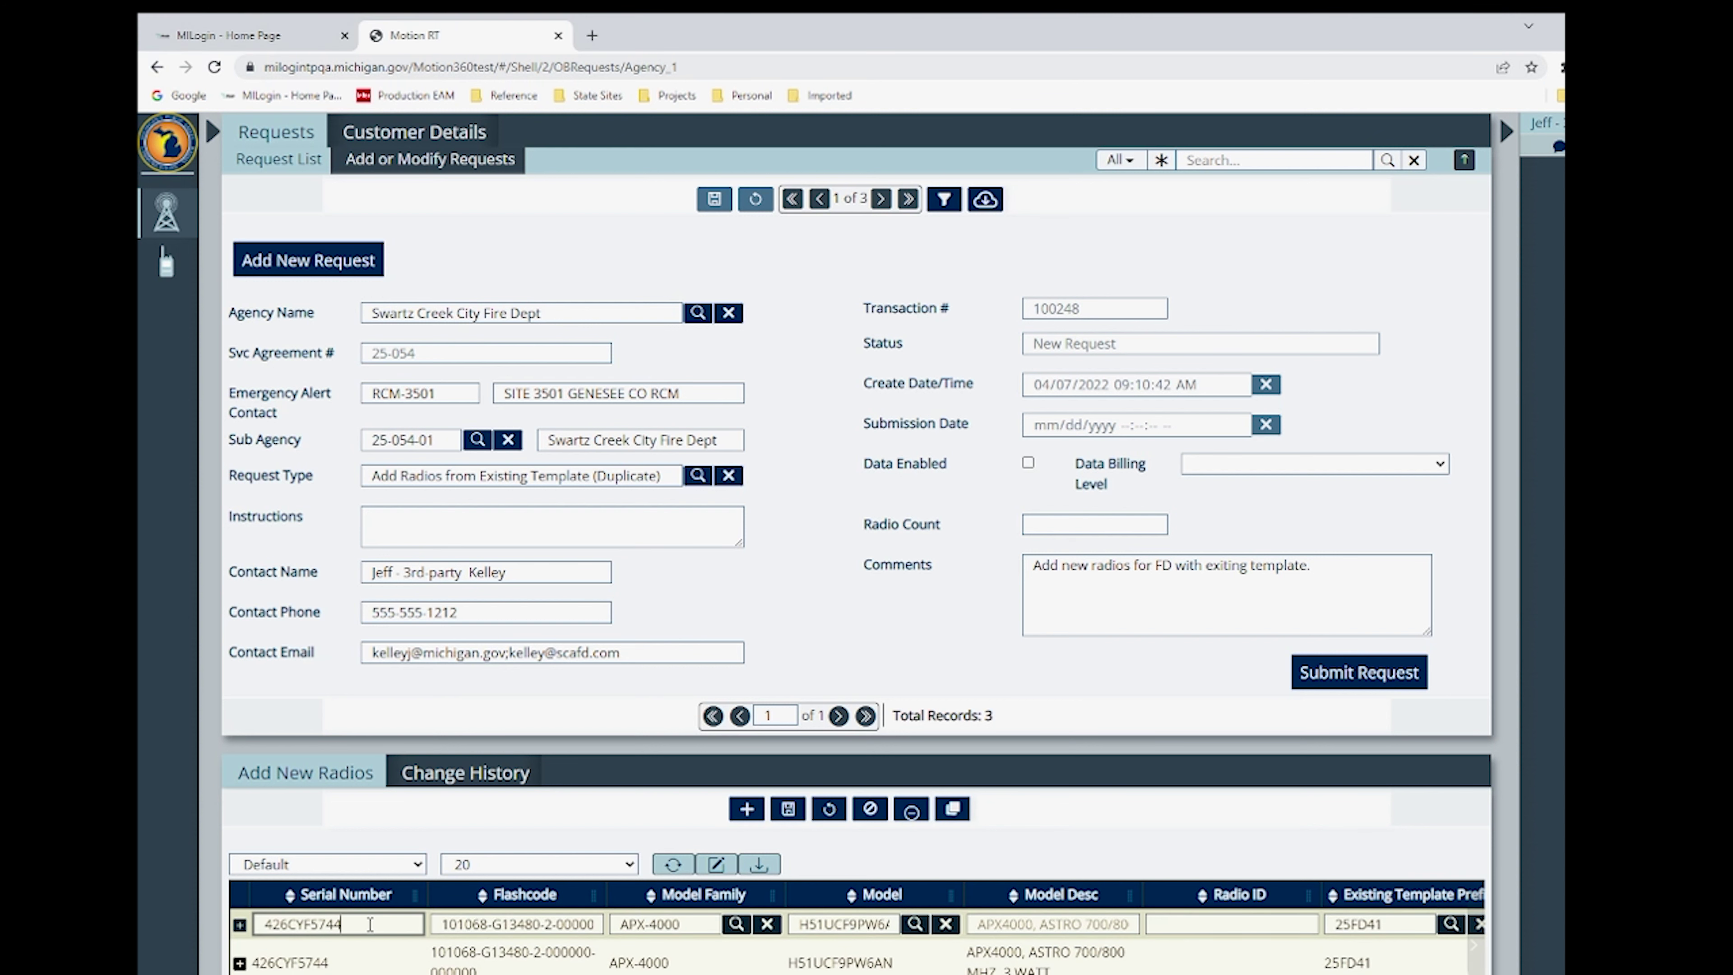
{"action": "left_click_drag", "start_coordinate": [370, 925], "coordinate": [237, 926]}
{"action": "key", "text": "ctrl+v"}
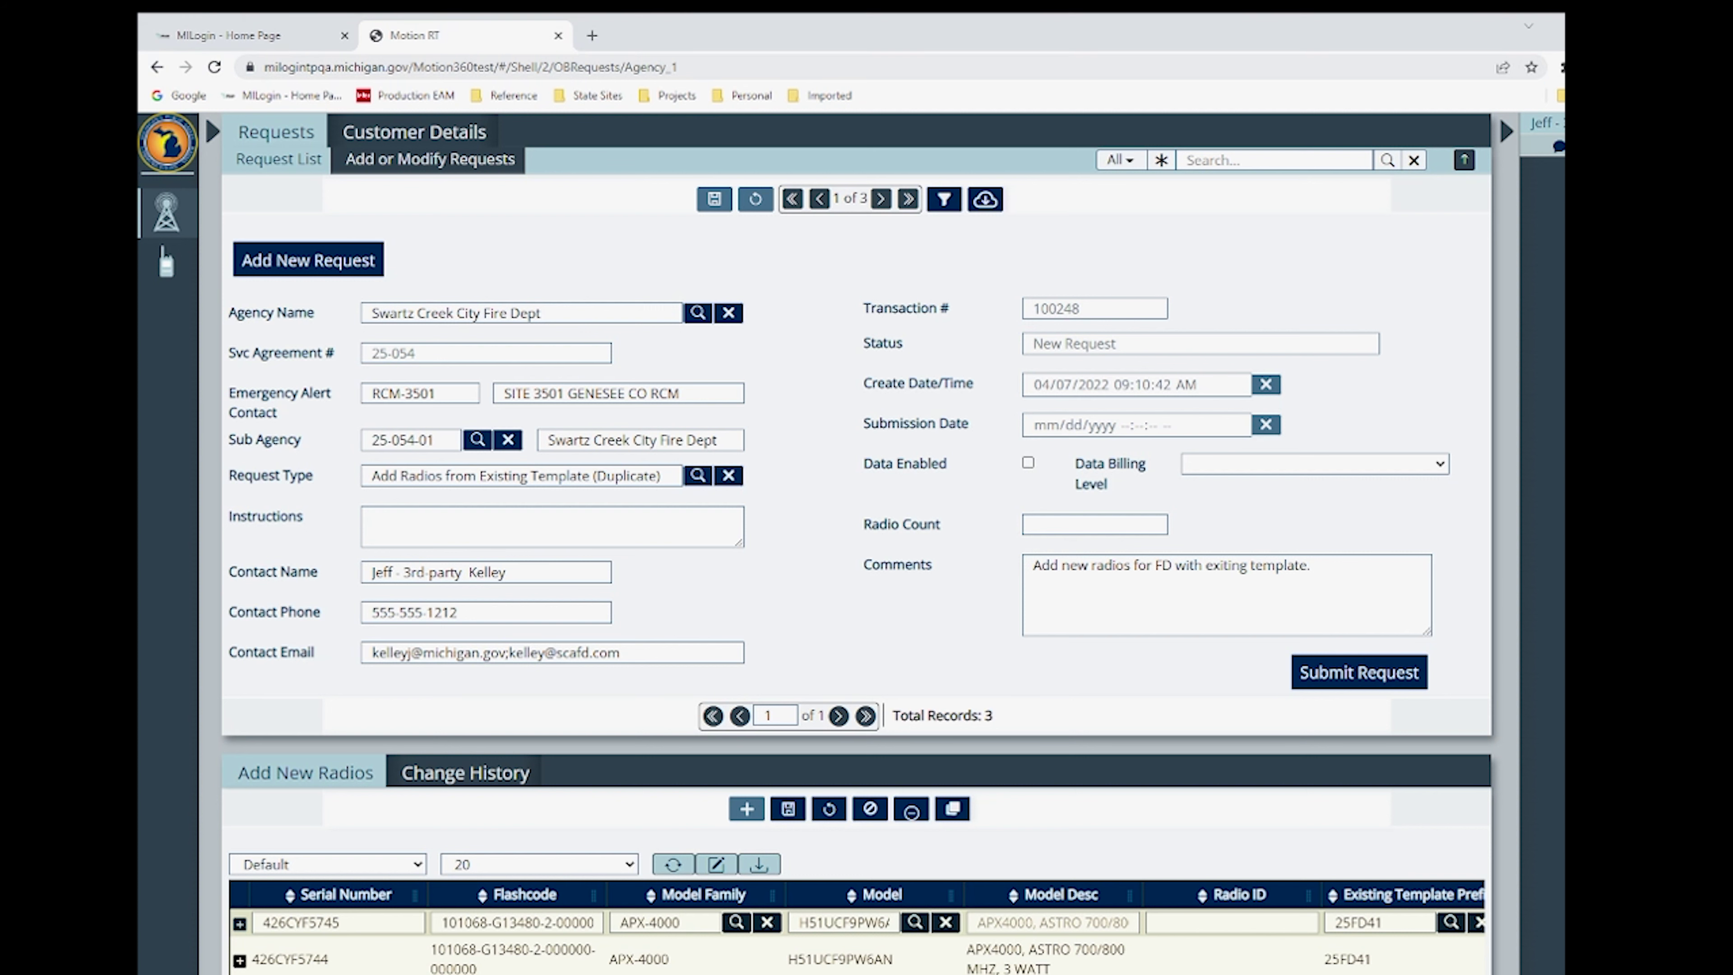
{"action": "left_click", "coordinate": [747, 808]}
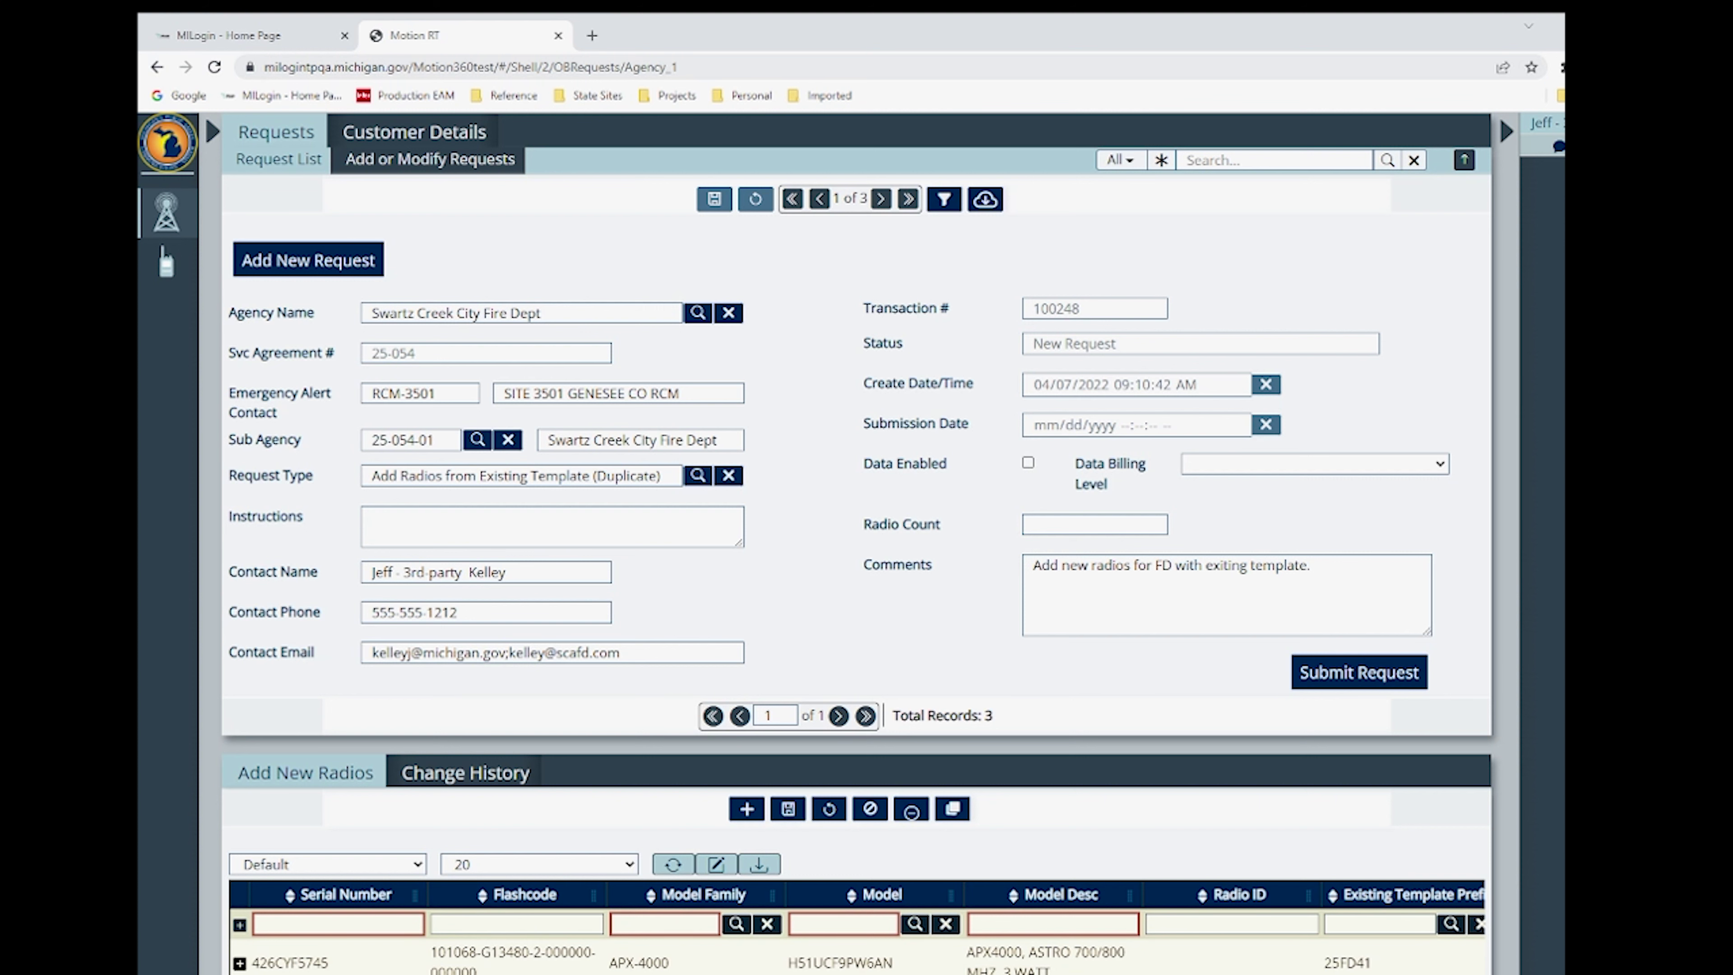
{"action": "key", "text": "ctrl+v"}
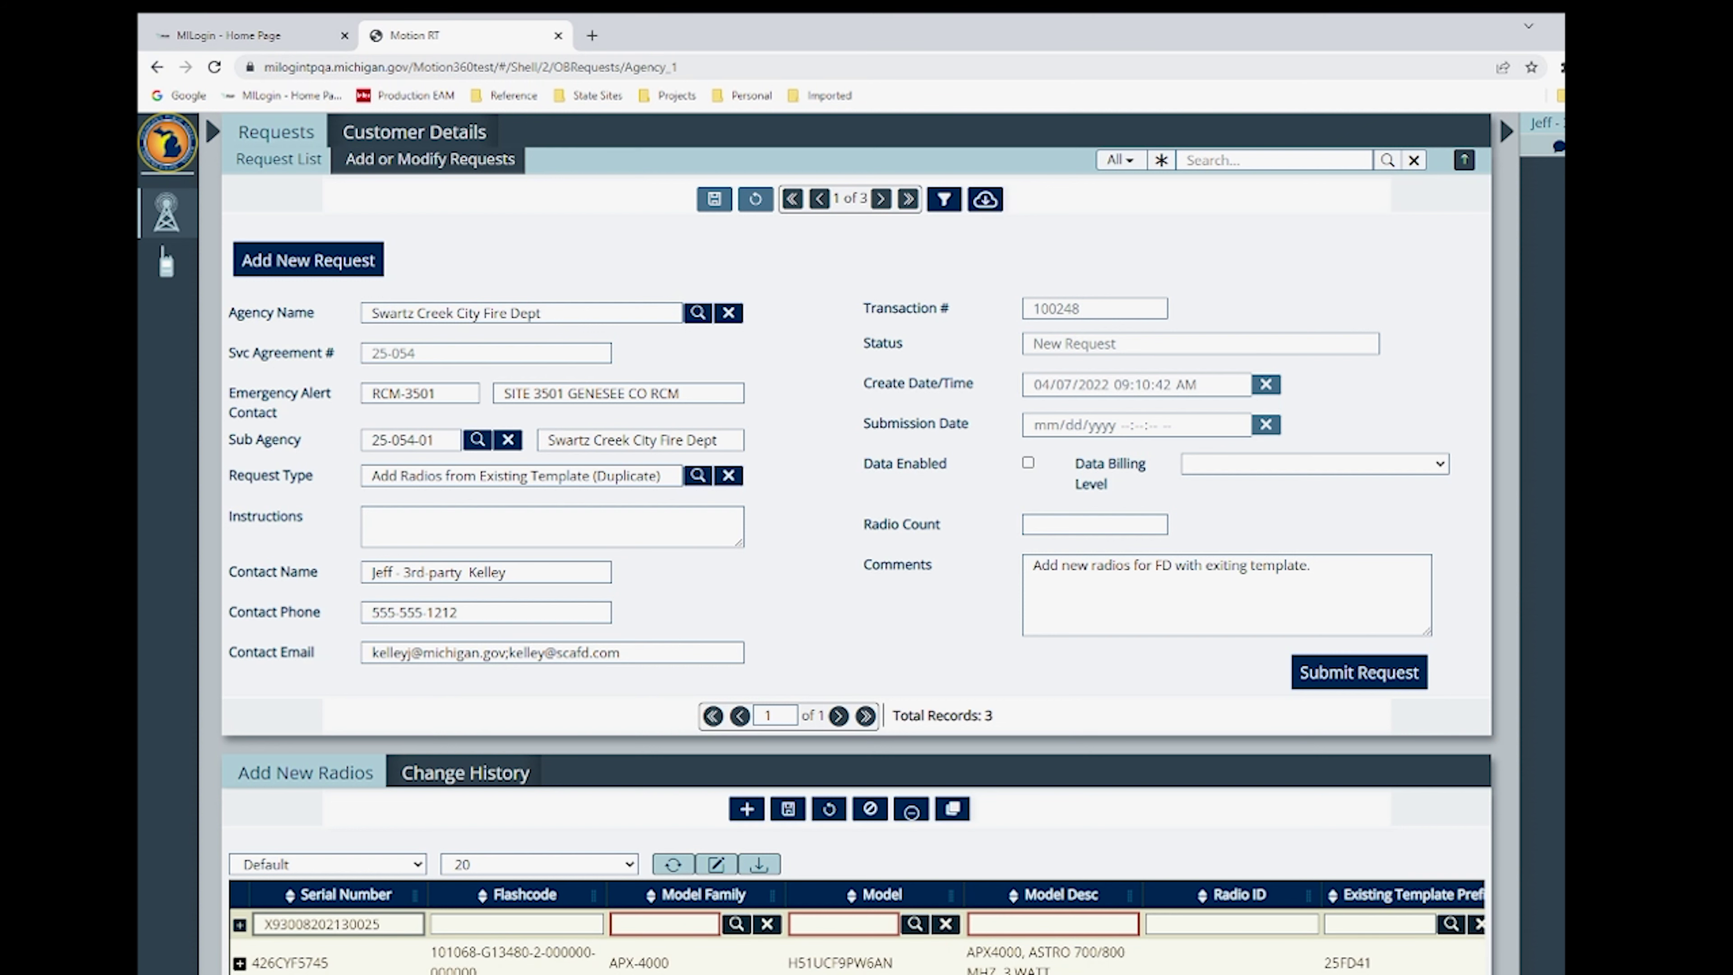
{"action": "left_click", "coordinate": [736, 924]}
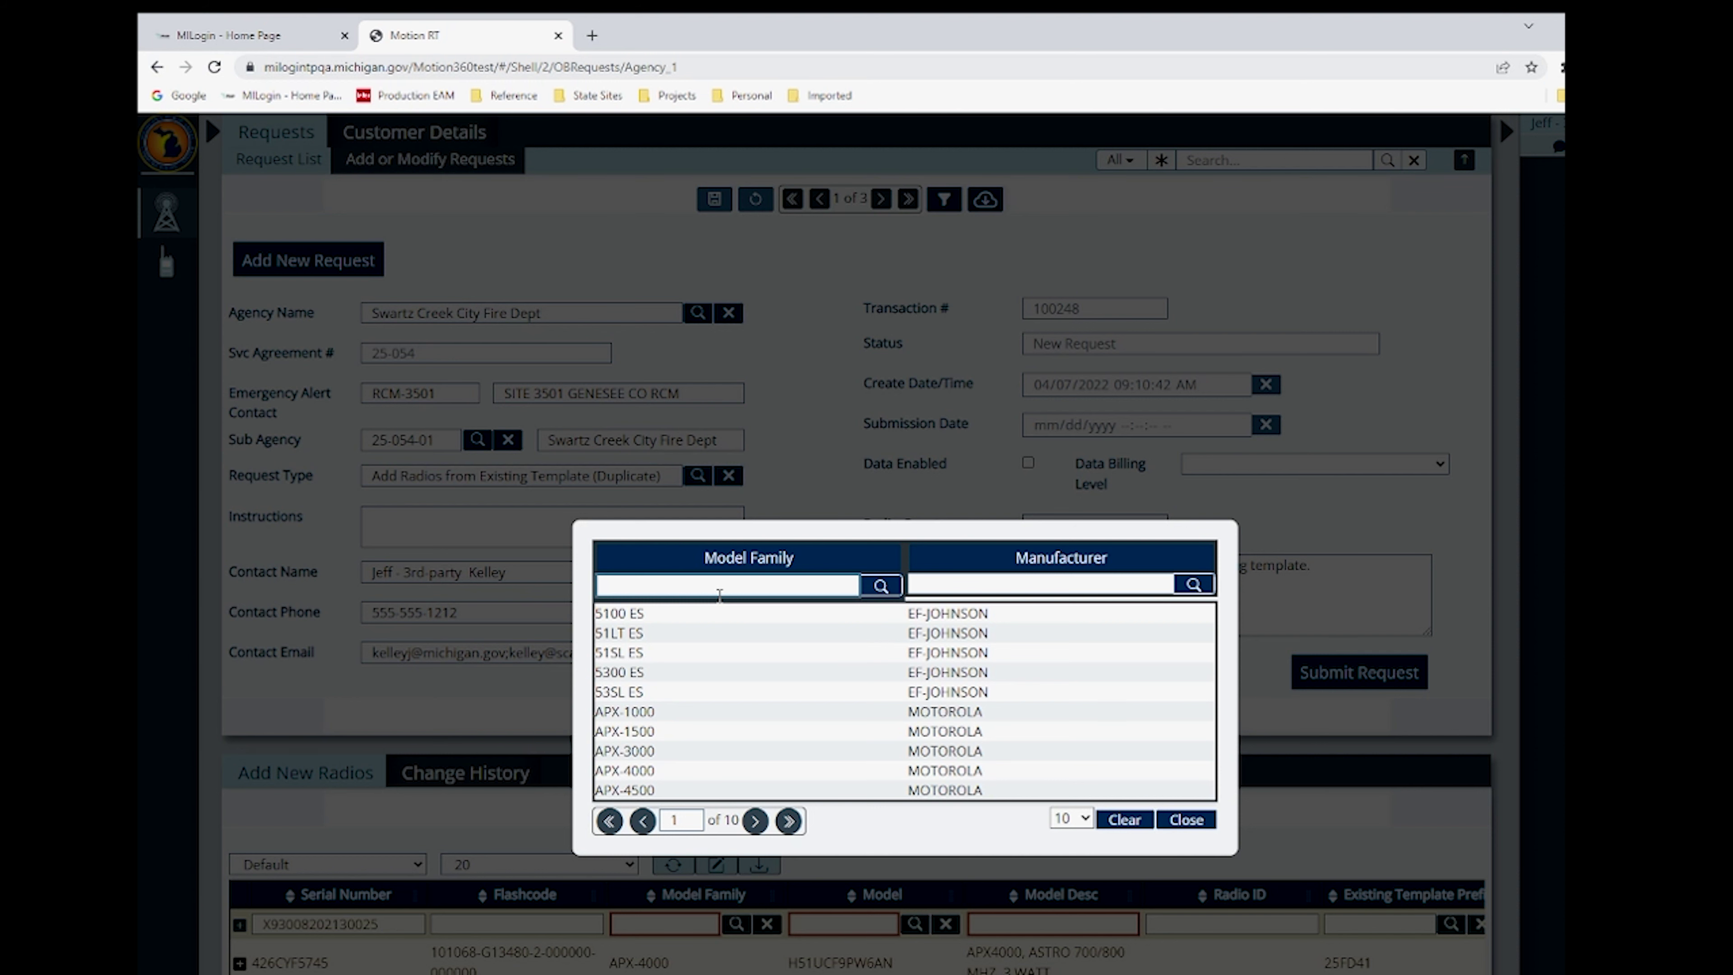
{"action": "left_click", "coordinate": [700, 586]}
{"action": "type", "text": "viking"}
{"action": "left_click", "coordinate": [881, 585]}
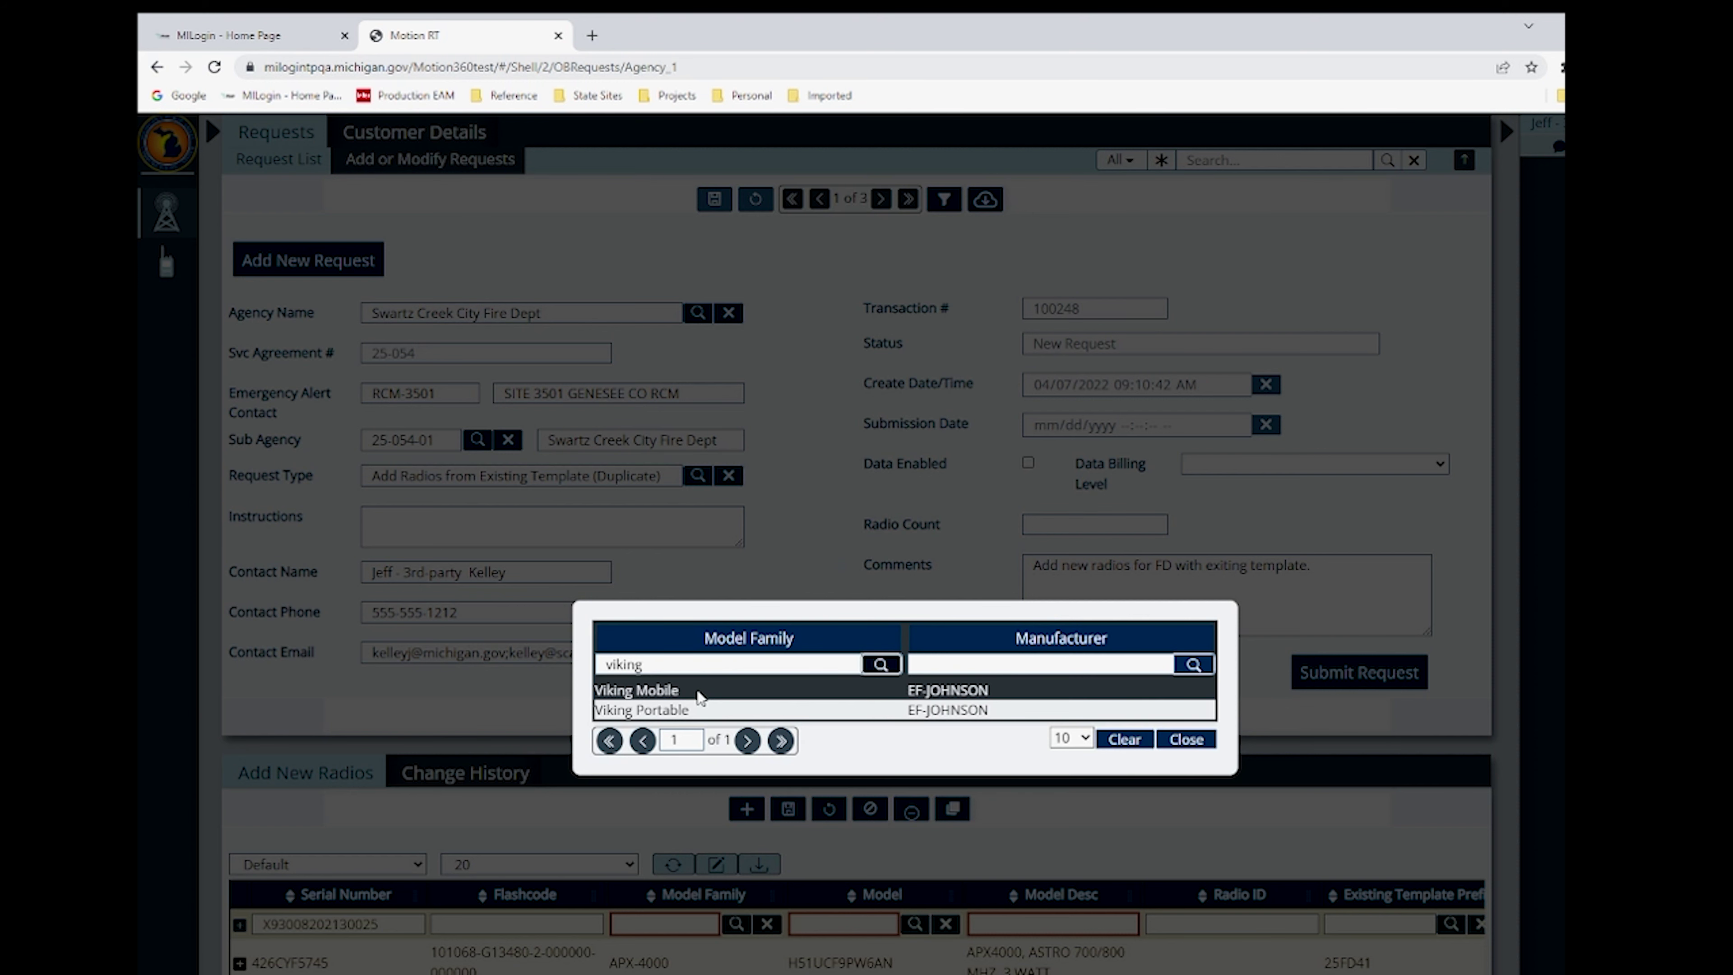
{"action": "left_click", "coordinate": [700, 693]}
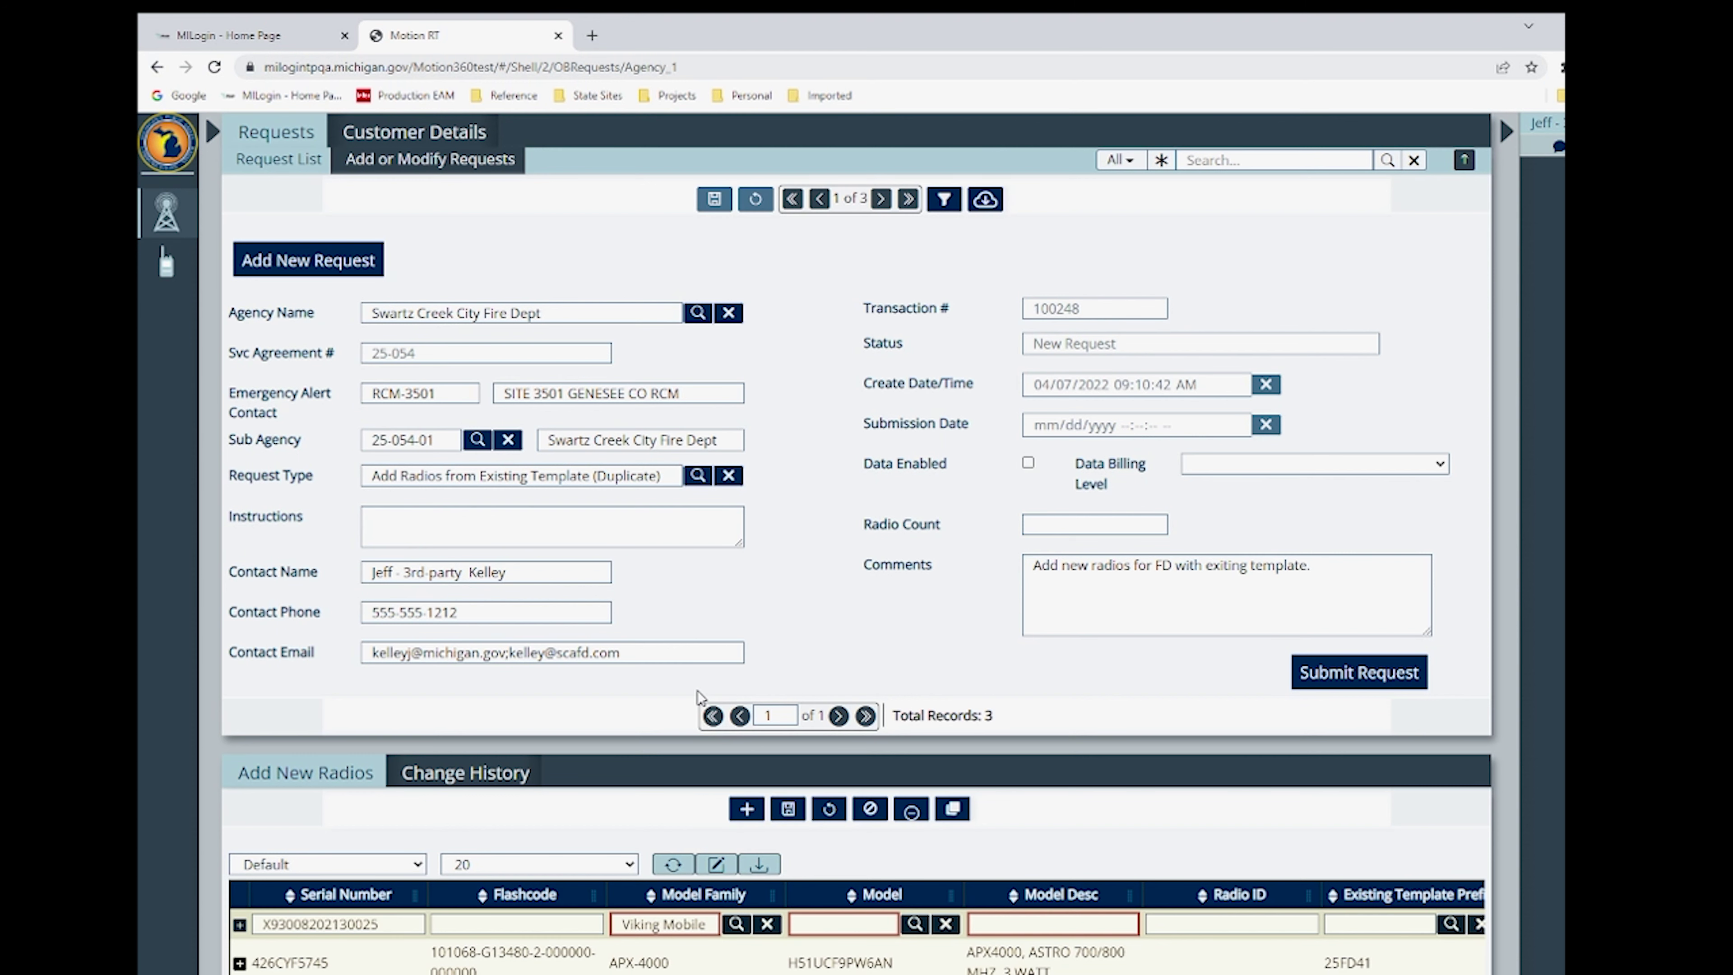
{"action": "left_click", "coordinate": [917, 924]}
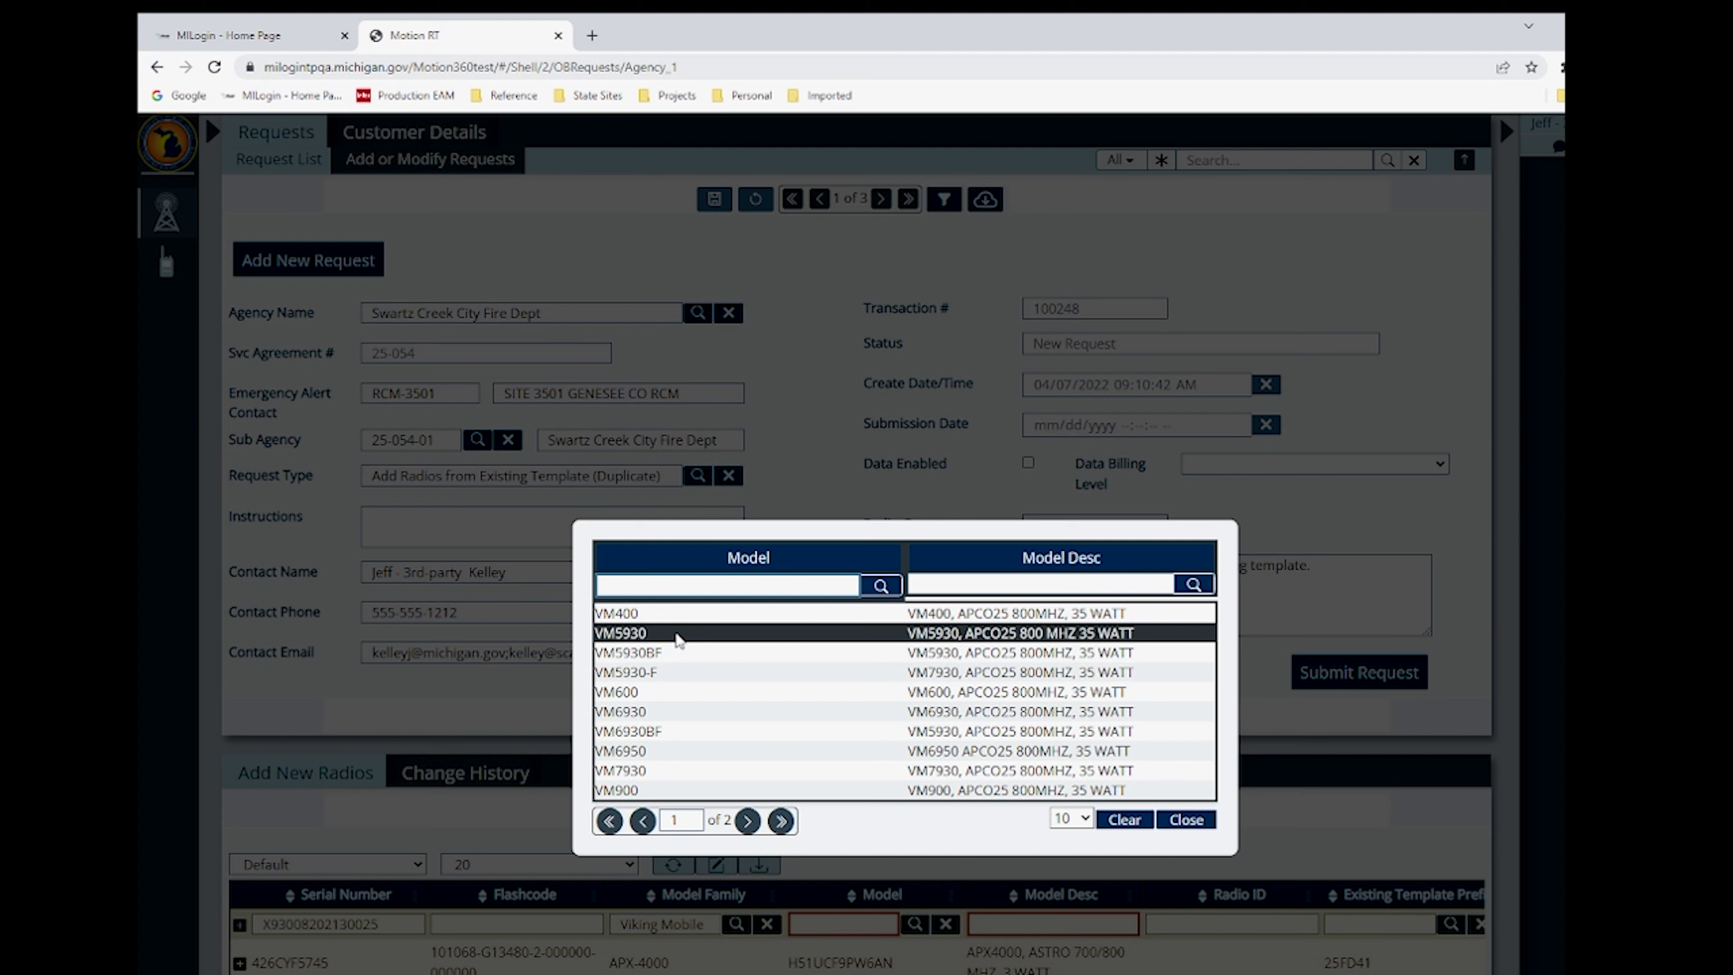
{"action": "left_click", "coordinate": [678, 633]}
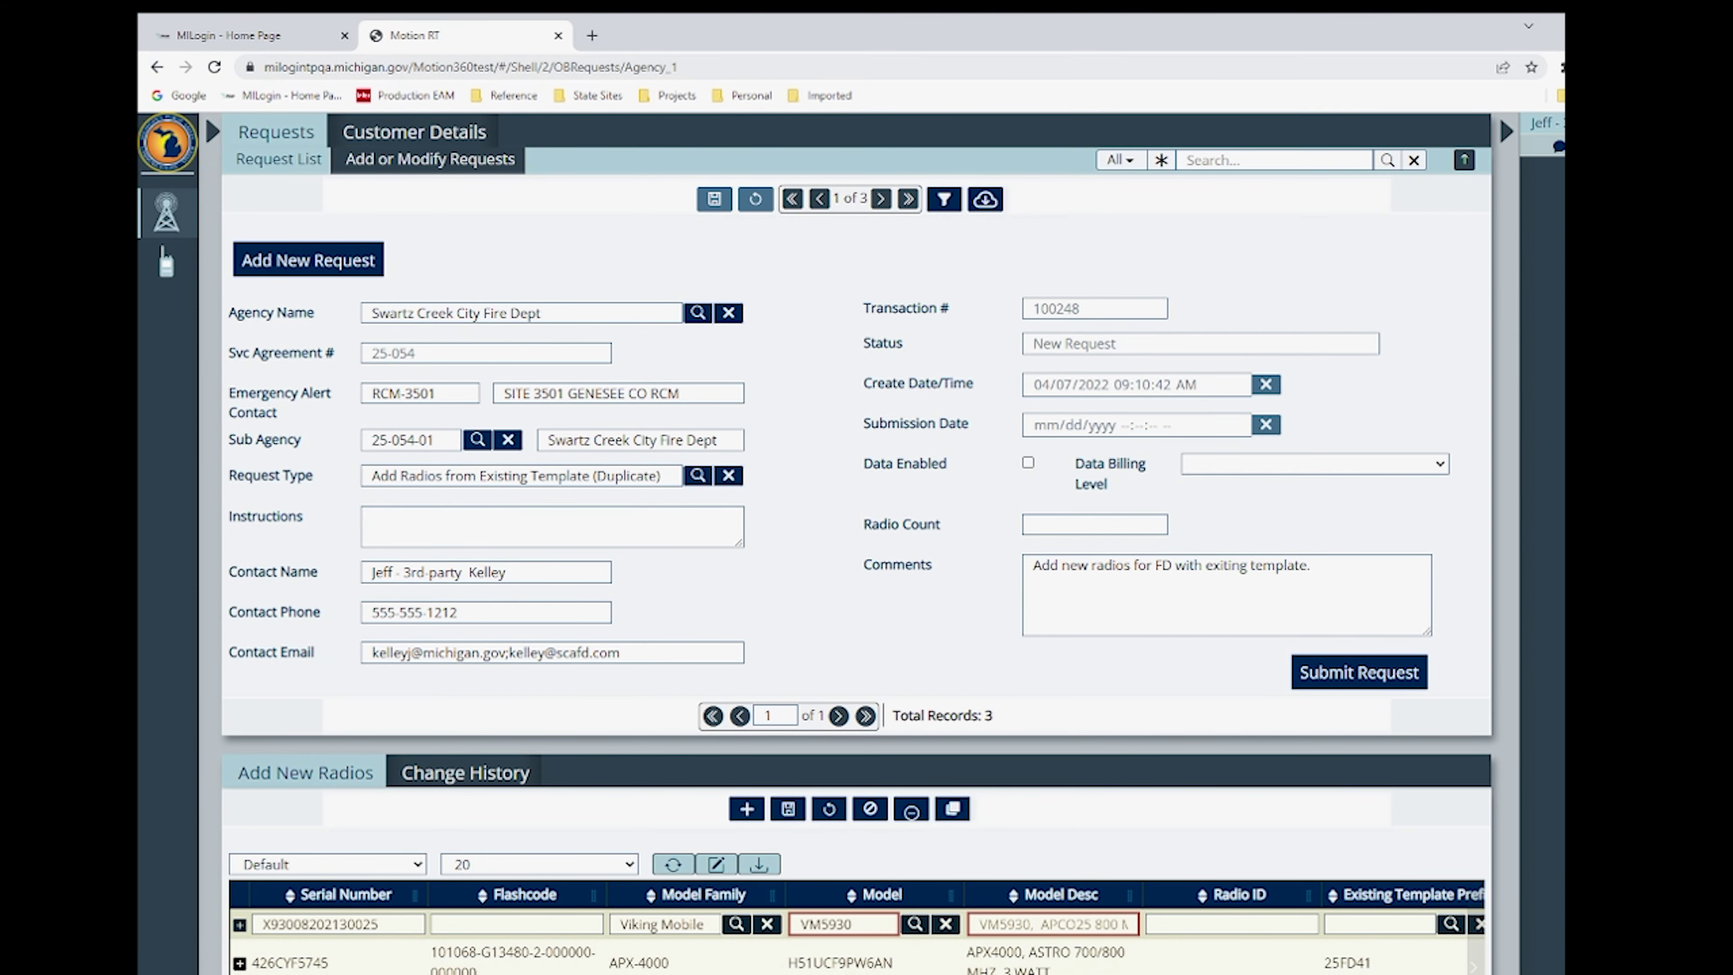
{"action": "scroll", "coordinate": [858, 929], "scroll_direction": "right", "scroll_amount": 6}
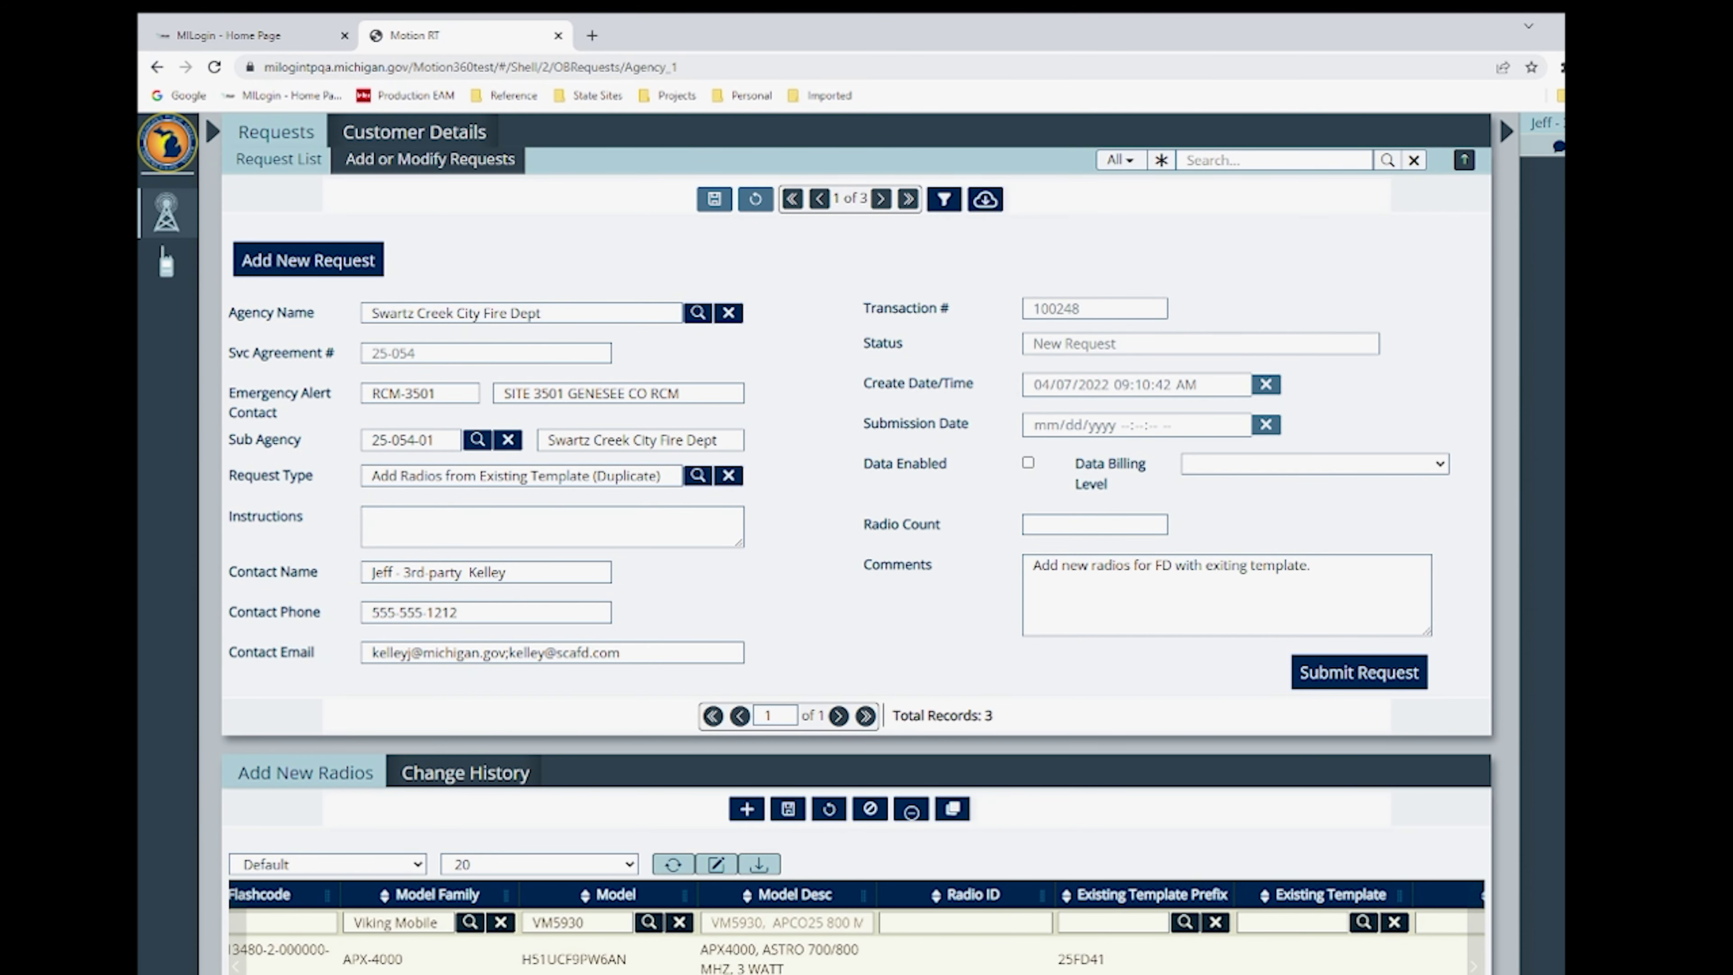
{"action": "left_click", "coordinate": [960, 923]}
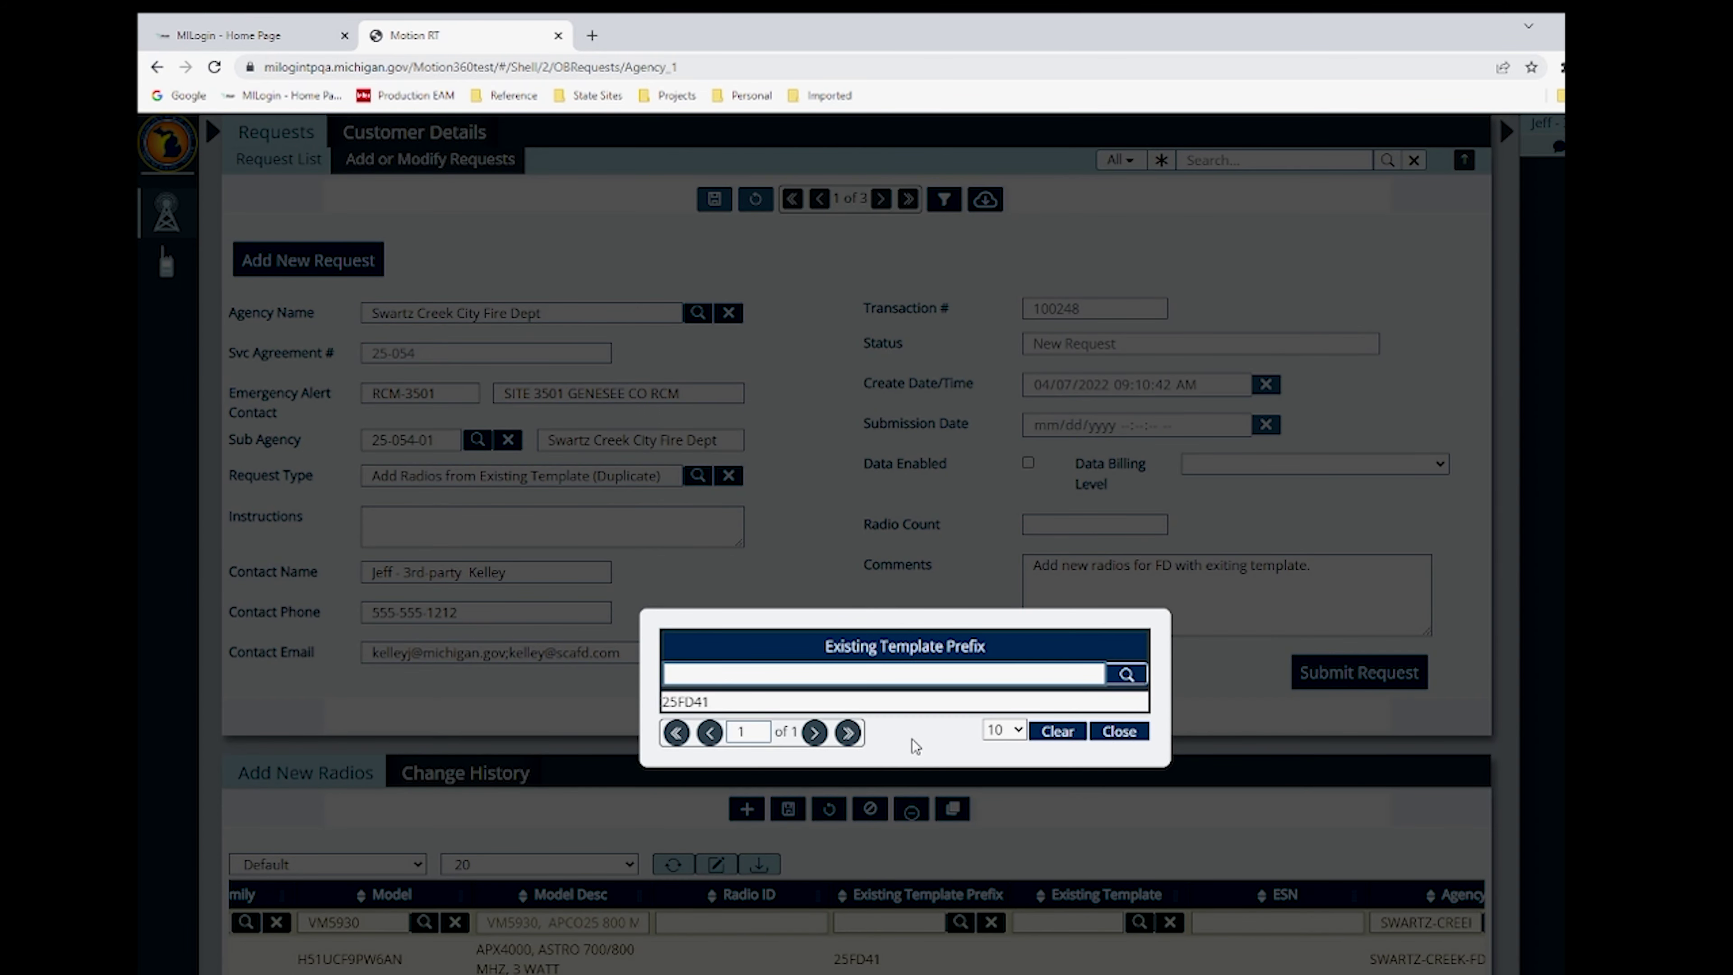
{"action": "left_click", "coordinate": [709, 702]}
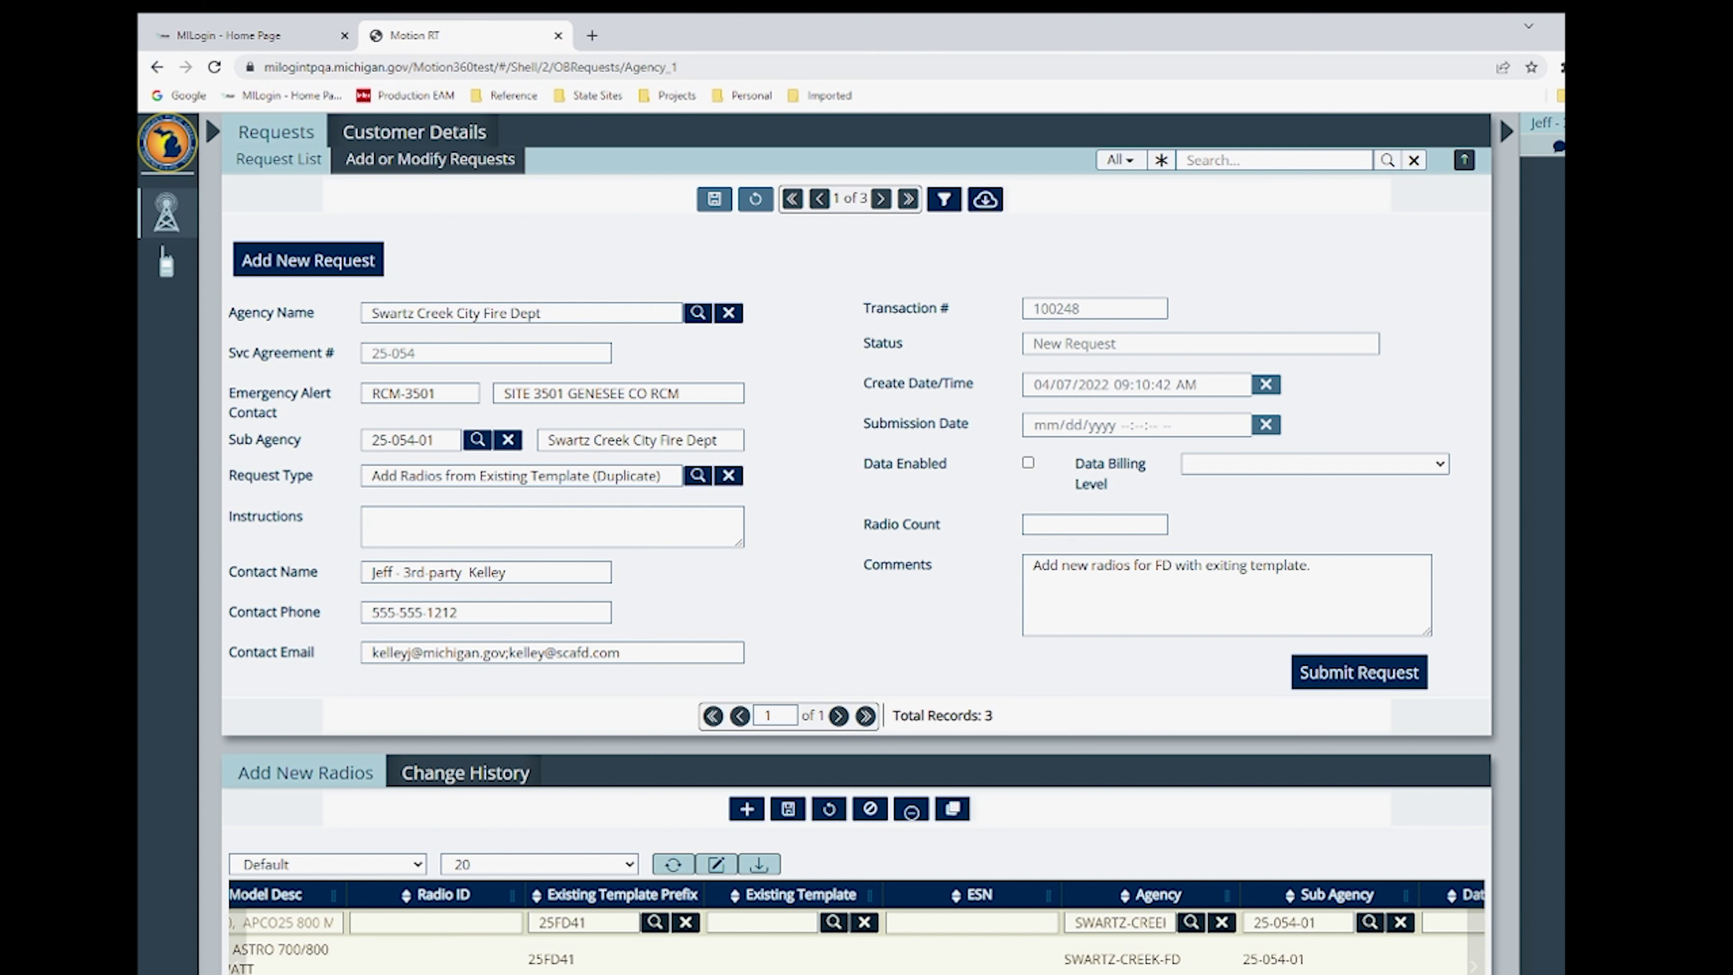
{"action": "left_click", "coordinate": [925, 920]}
{"action": "type", "text": "F0X93008202130025"}
{"action": "left_click", "coordinate": [925, 923]}
{"action": "key", "text": "BackSpace"}
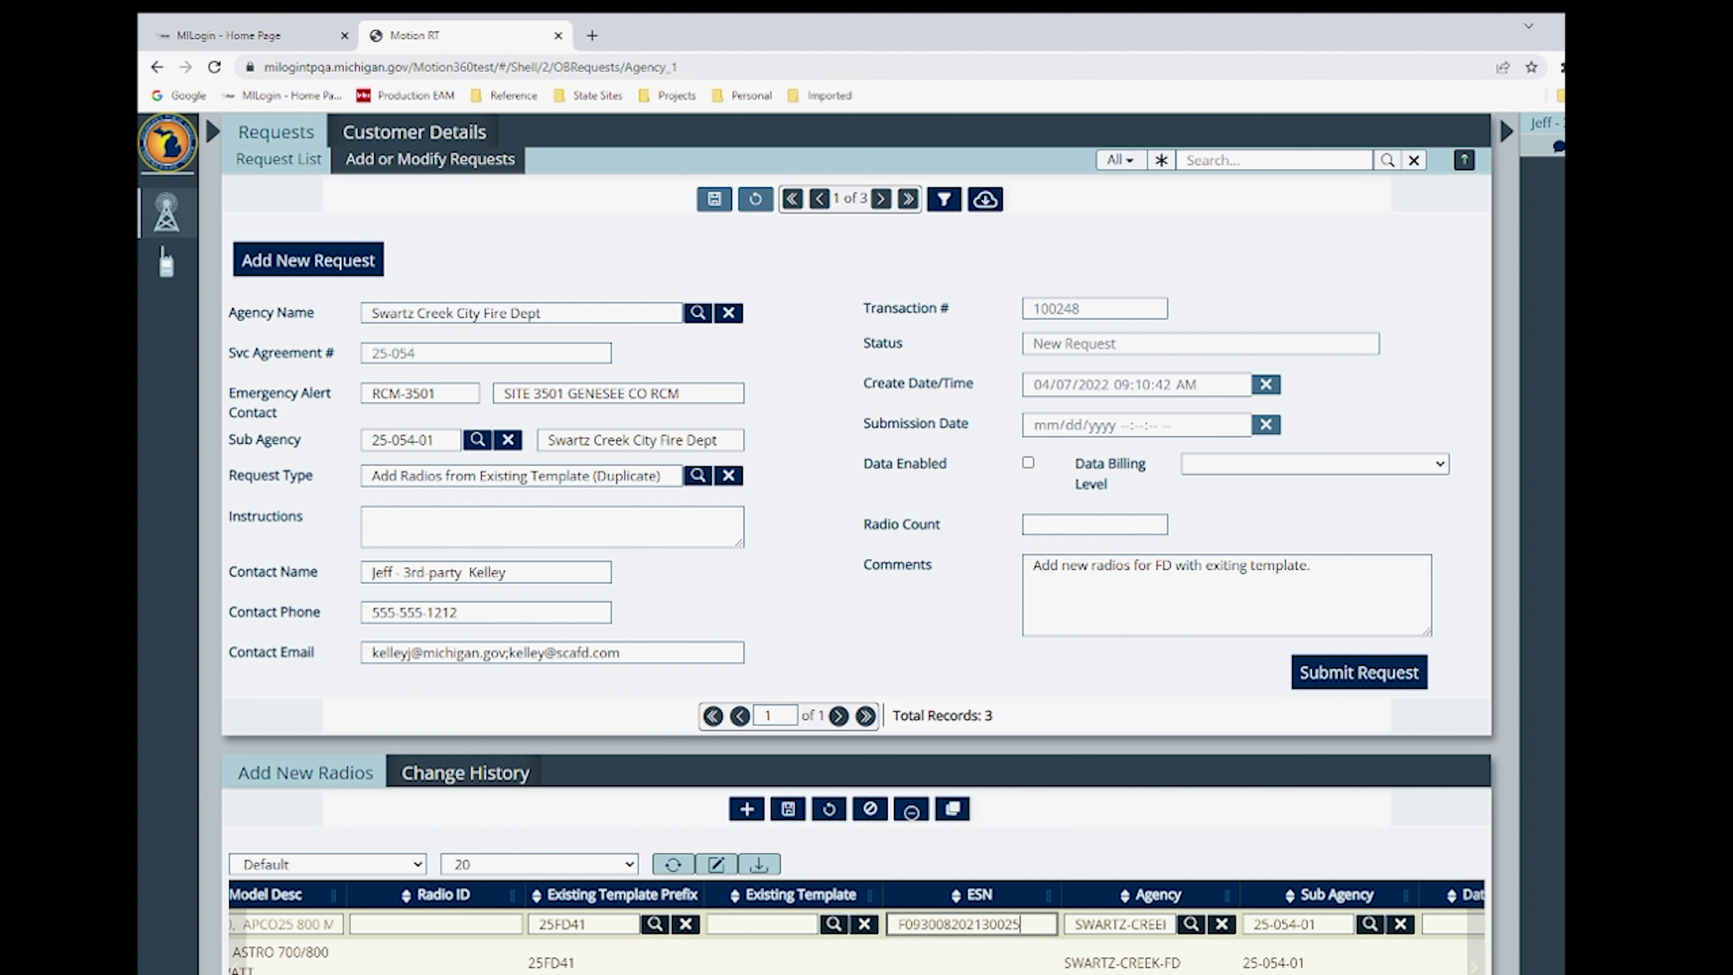
- Save the radio rows, bringing the request's radio count to 3
{"action": "scroll", "coordinate": [853, 942], "scroll_direction": "left", "scroll_amount": 10}
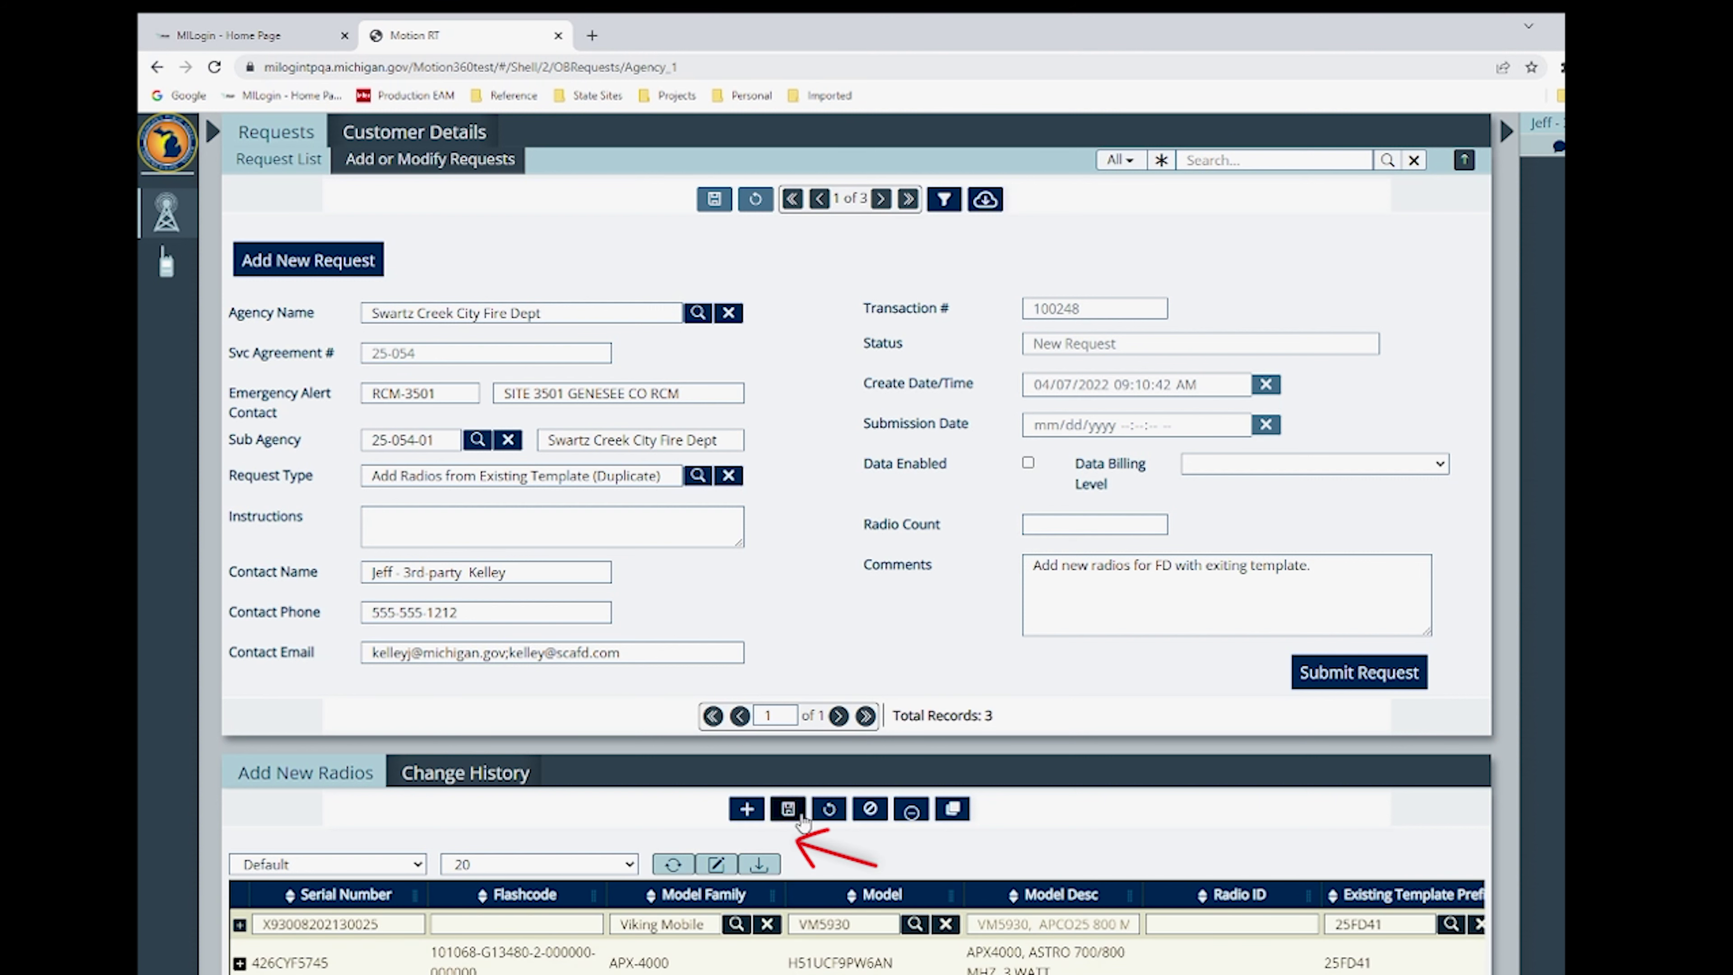
{"action": "left_click", "coordinate": [788, 810]}
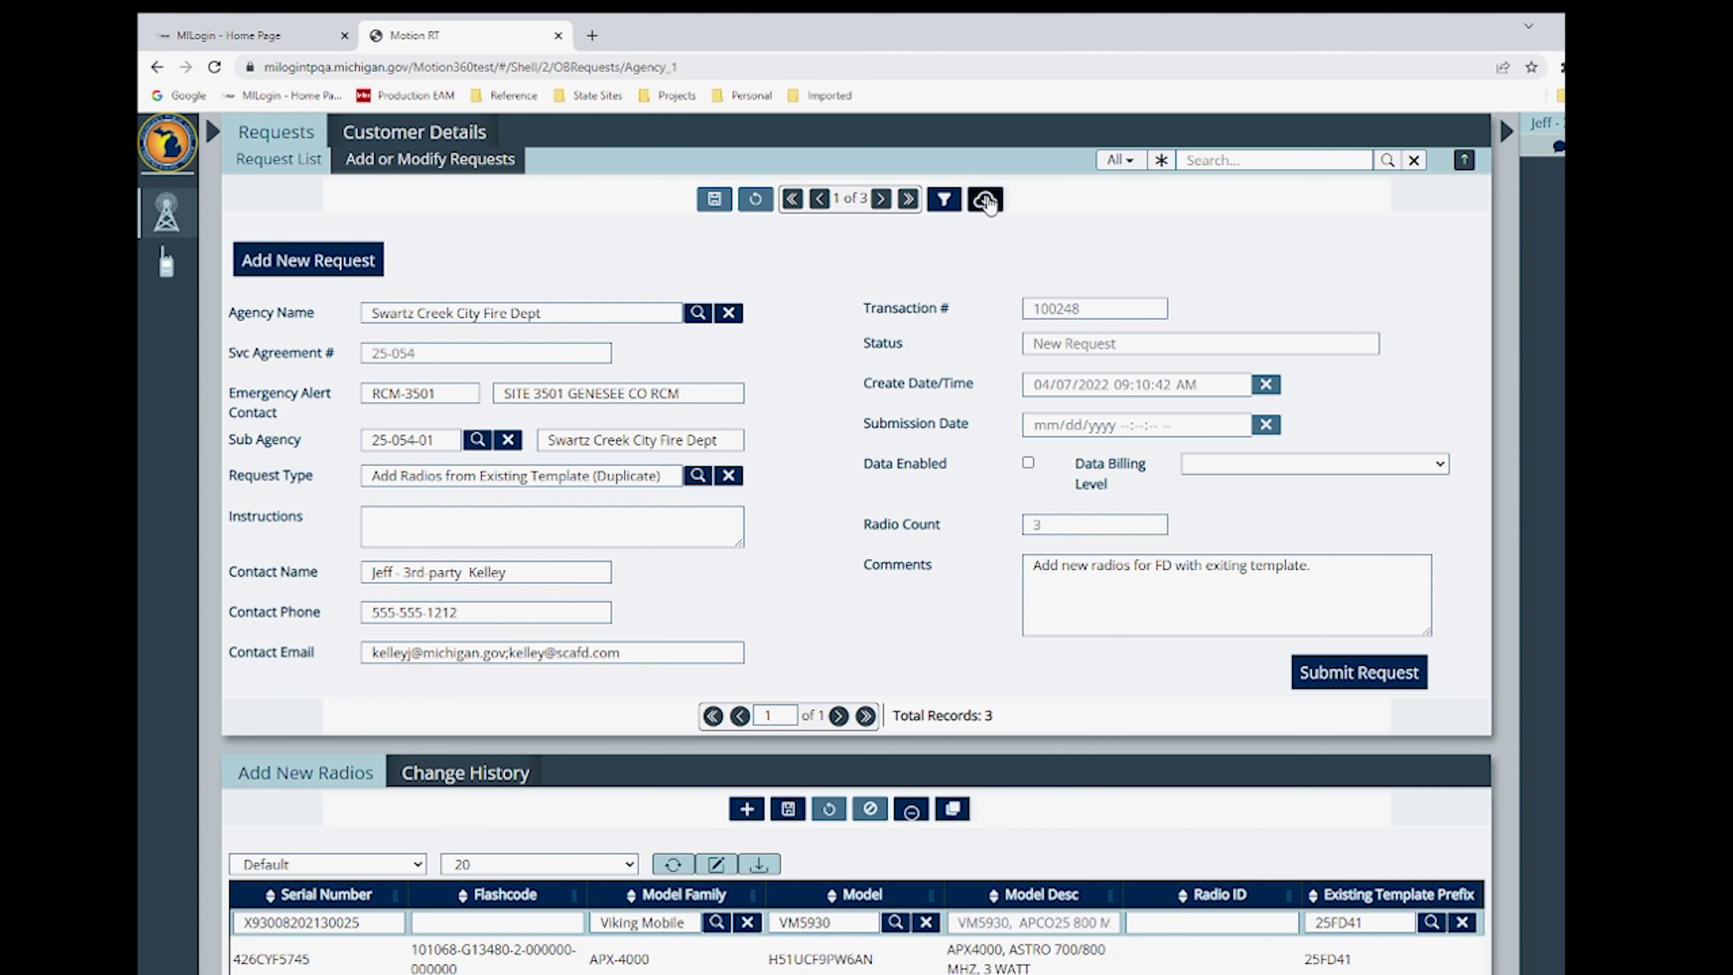
- Upload 426CYF5744.mc and Viking Radio.aep as request attachments, then close the attachments panel
{"action": "left_click", "coordinate": [987, 200]}
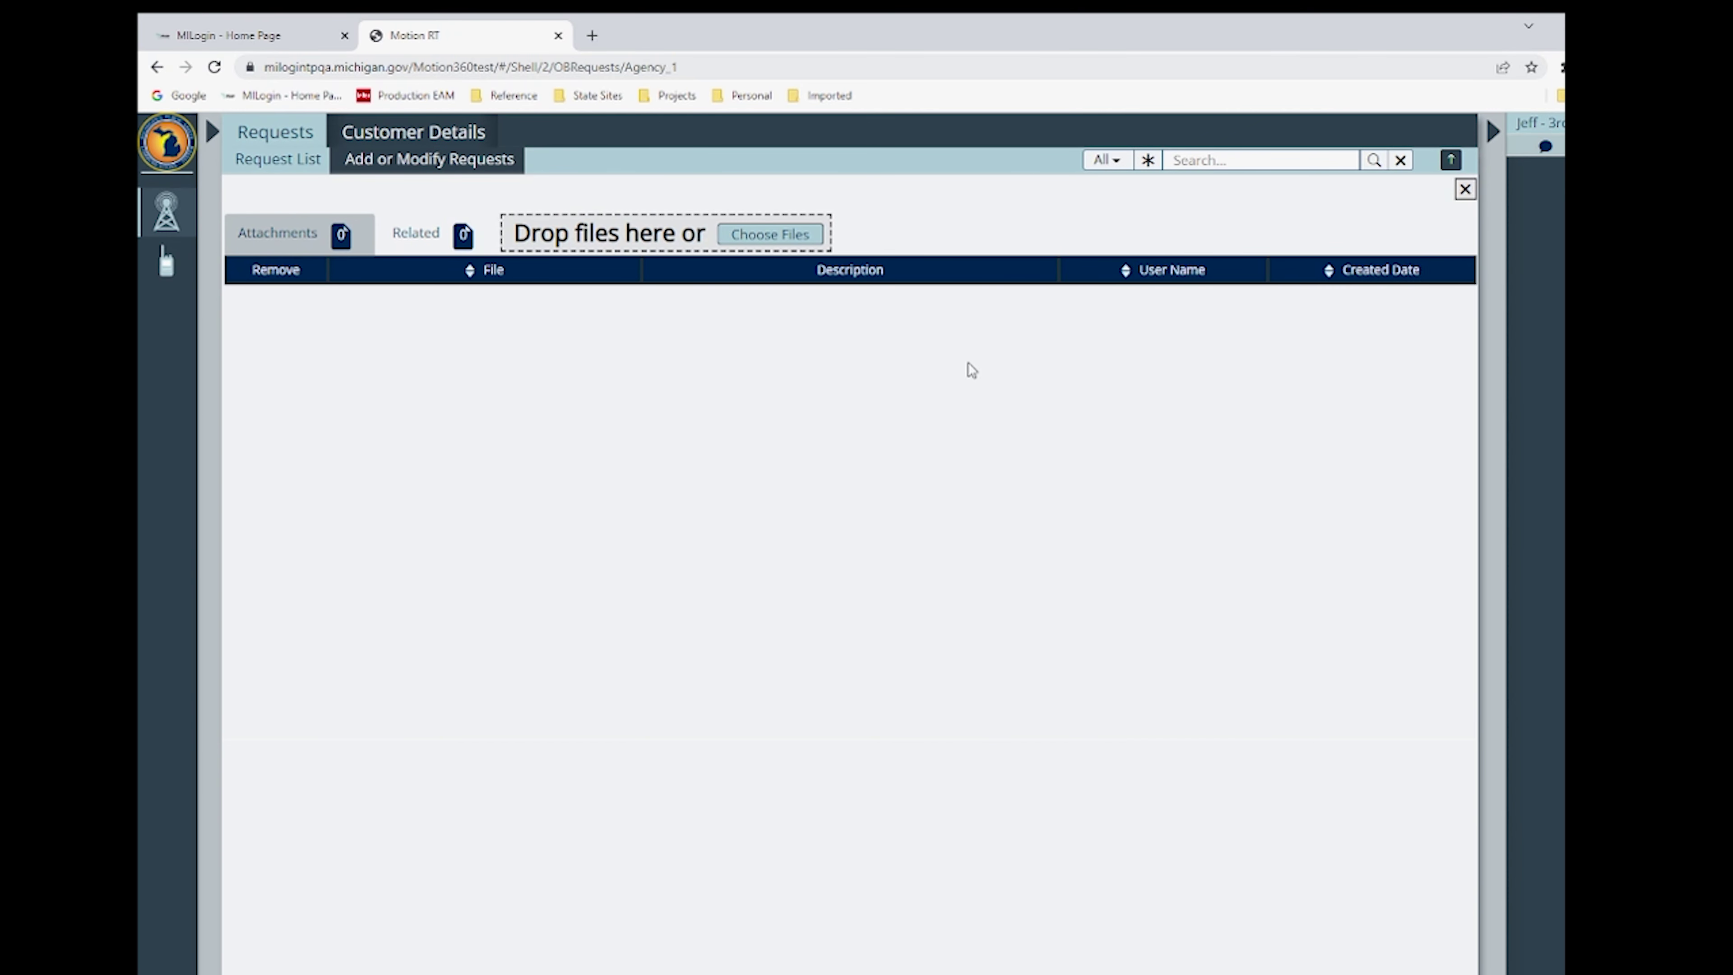
{"action": "left_click", "coordinate": [772, 236]}
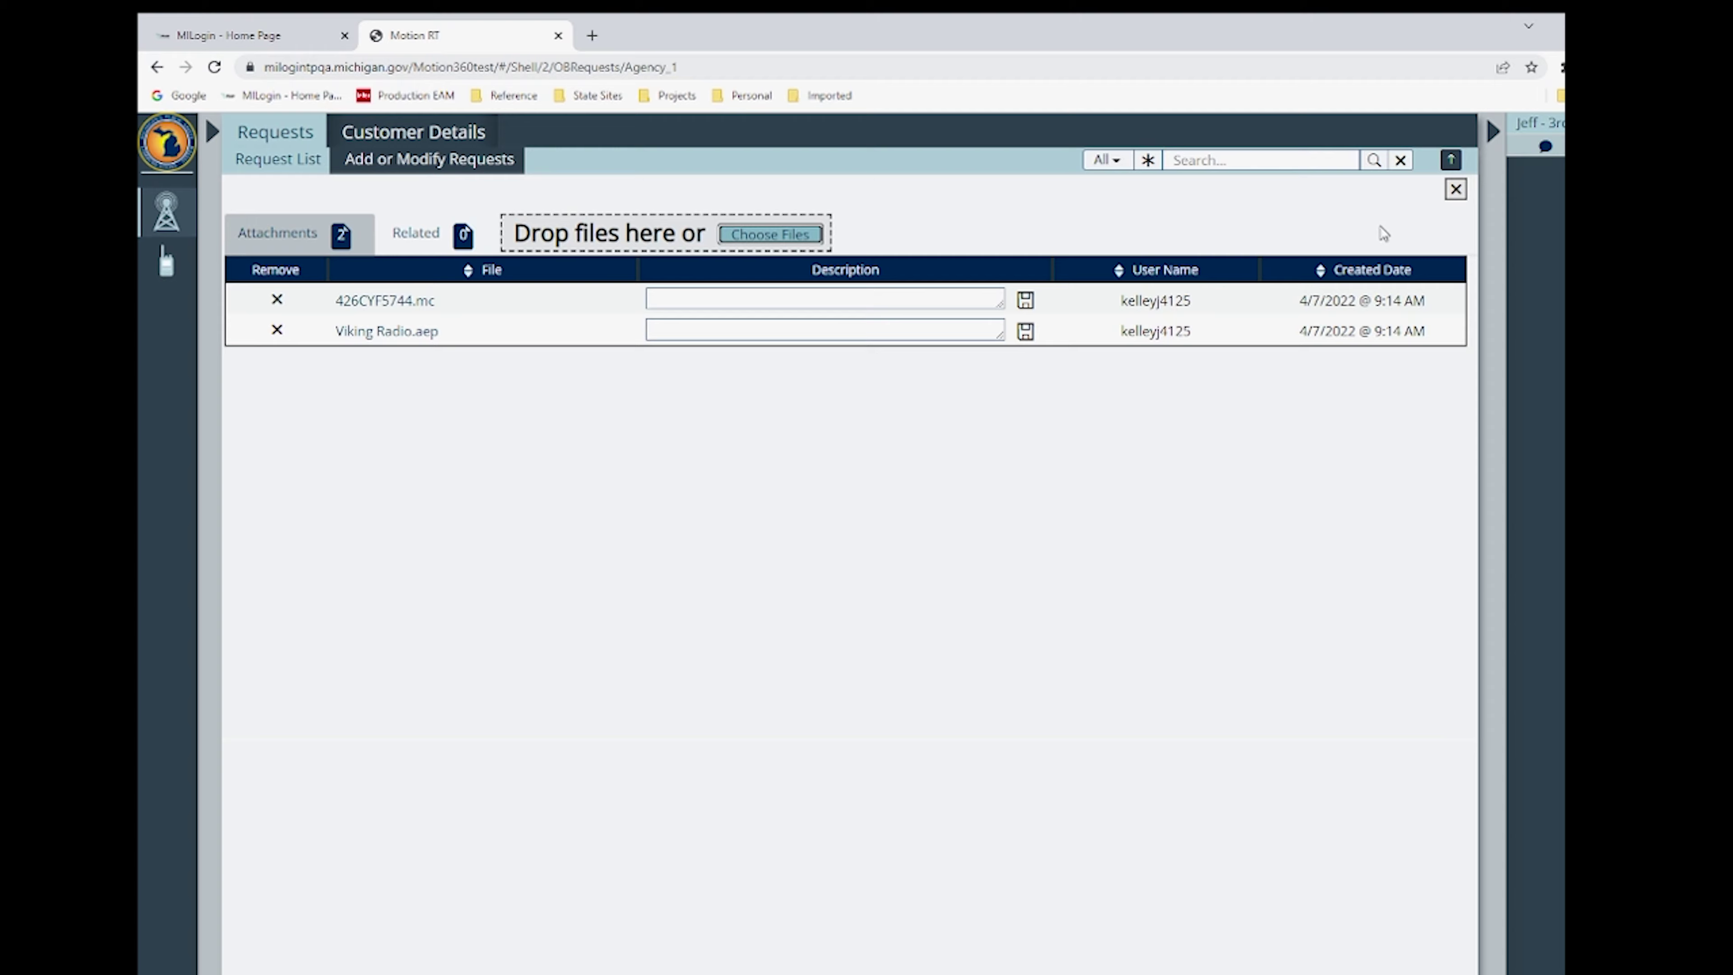
{"action": "left_click", "coordinate": [1455, 190]}
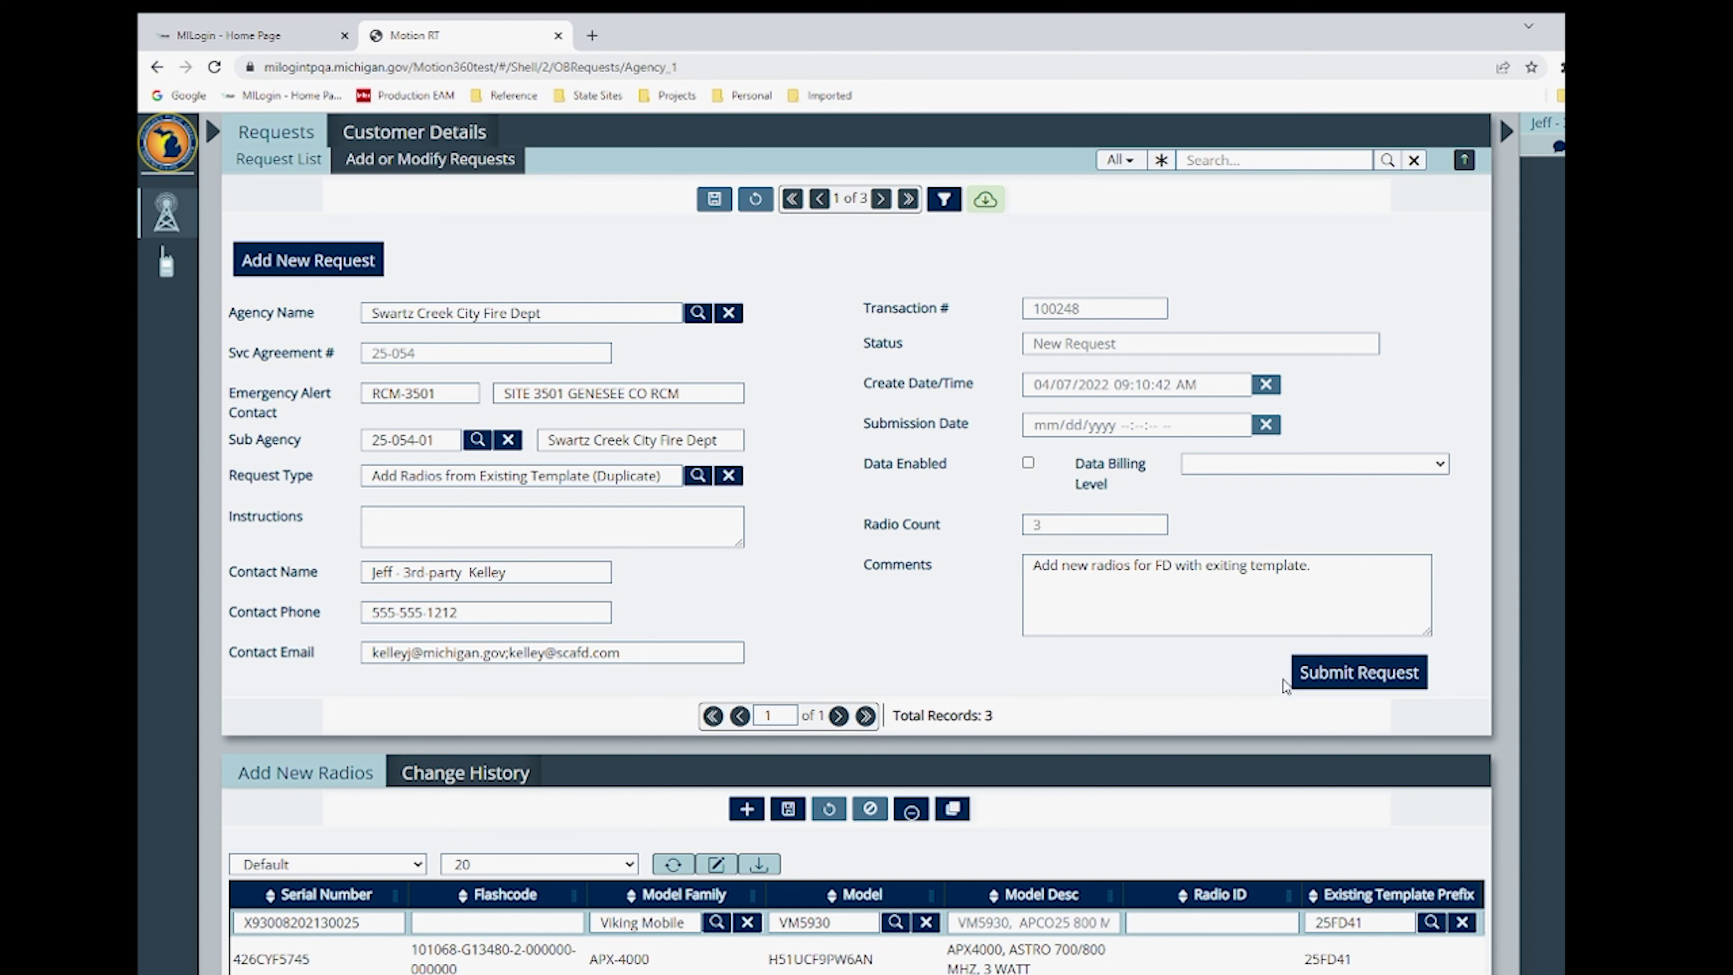
- Submit request 100248 so its status becomes Submitted
{"action": "left_click", "coordinate": [1360, 676]}
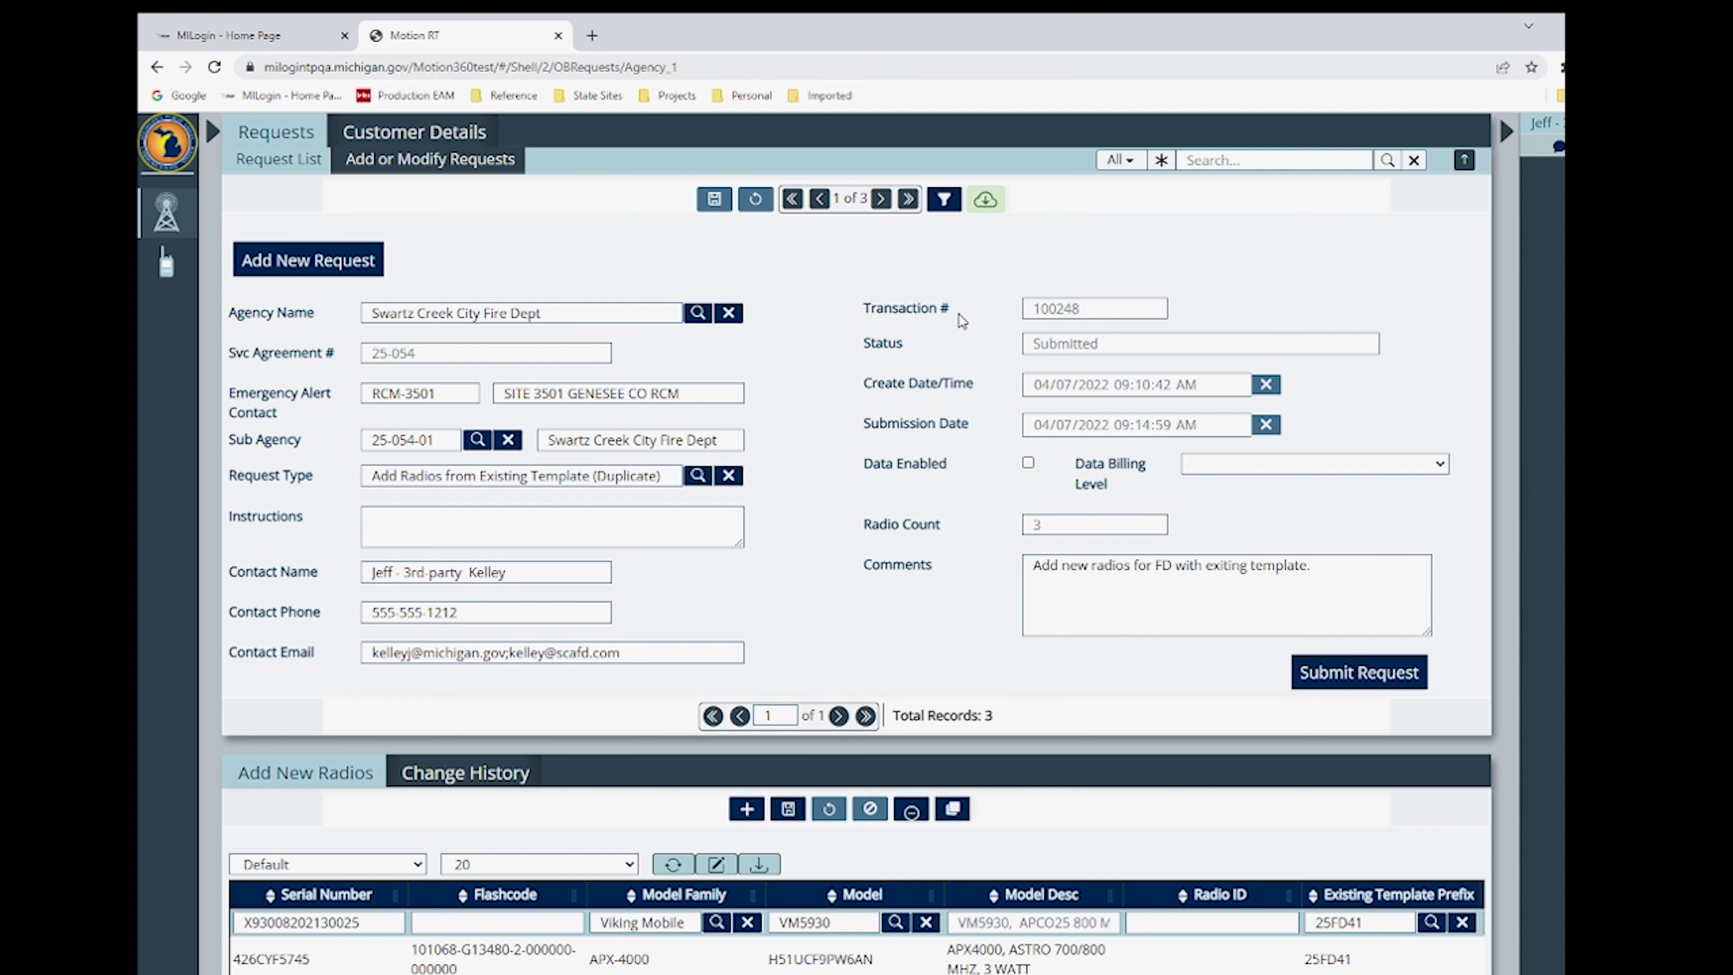
- Reopen request 100248's attachments to check the files, then close the attachments list
{"action": "left_click", "coordinate": [985, 200]}
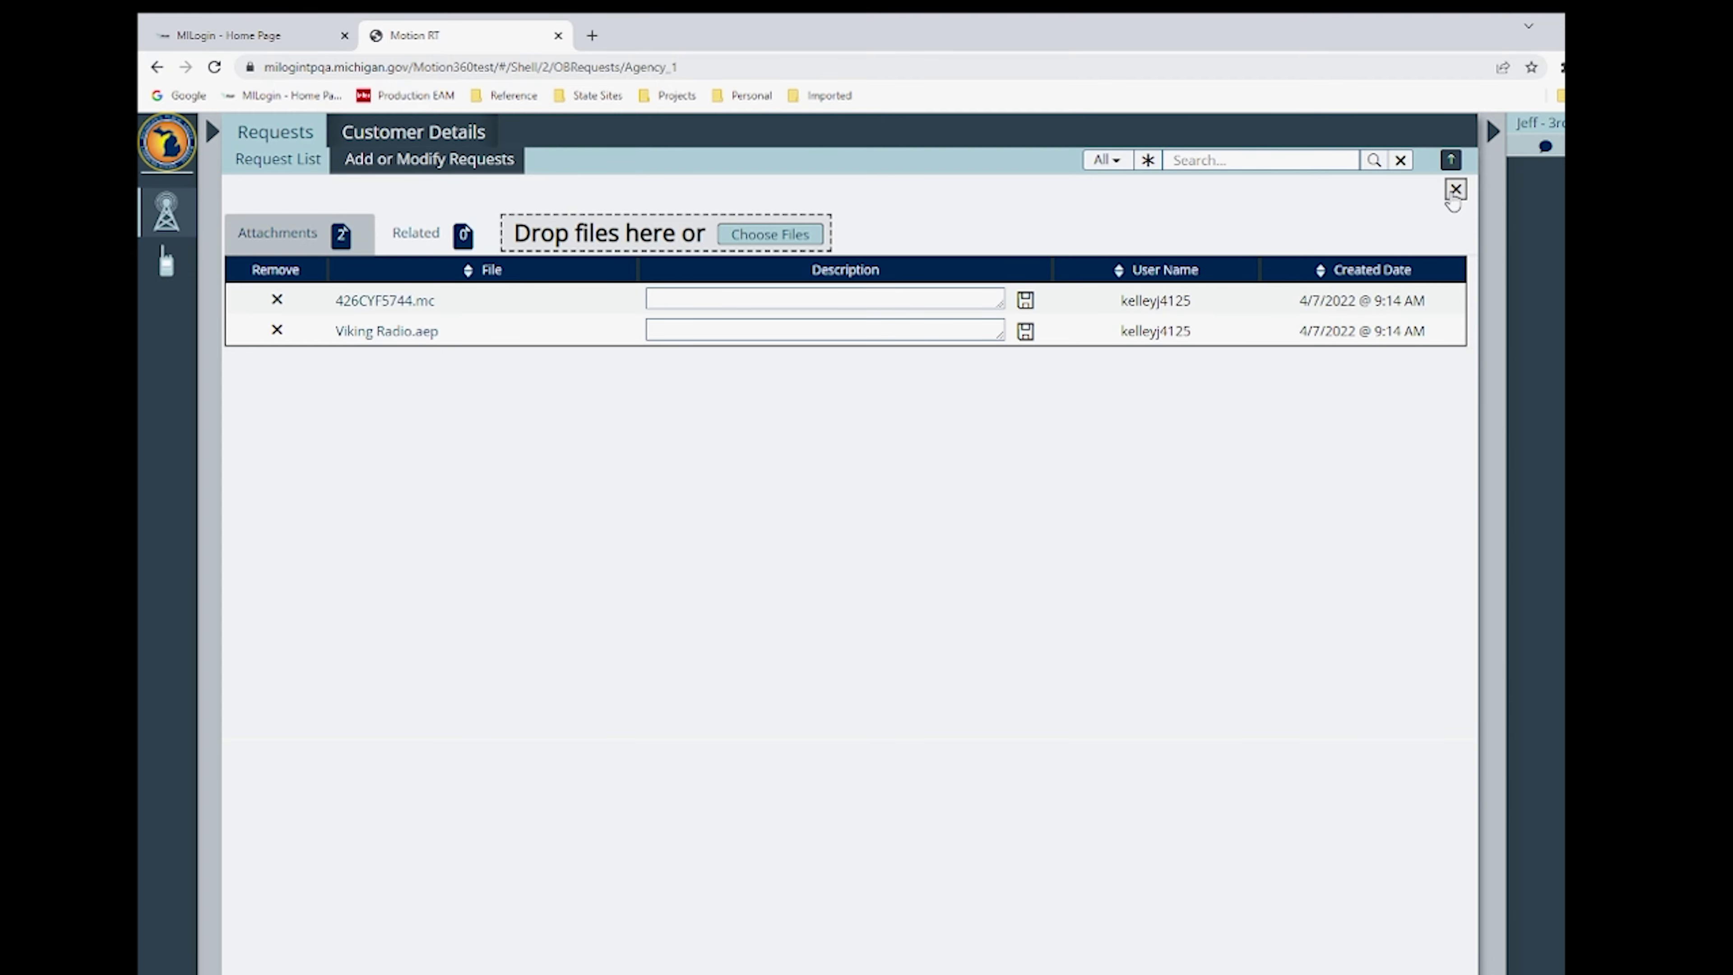
{"action": "left_click", "coordinate": [1454, 193]}
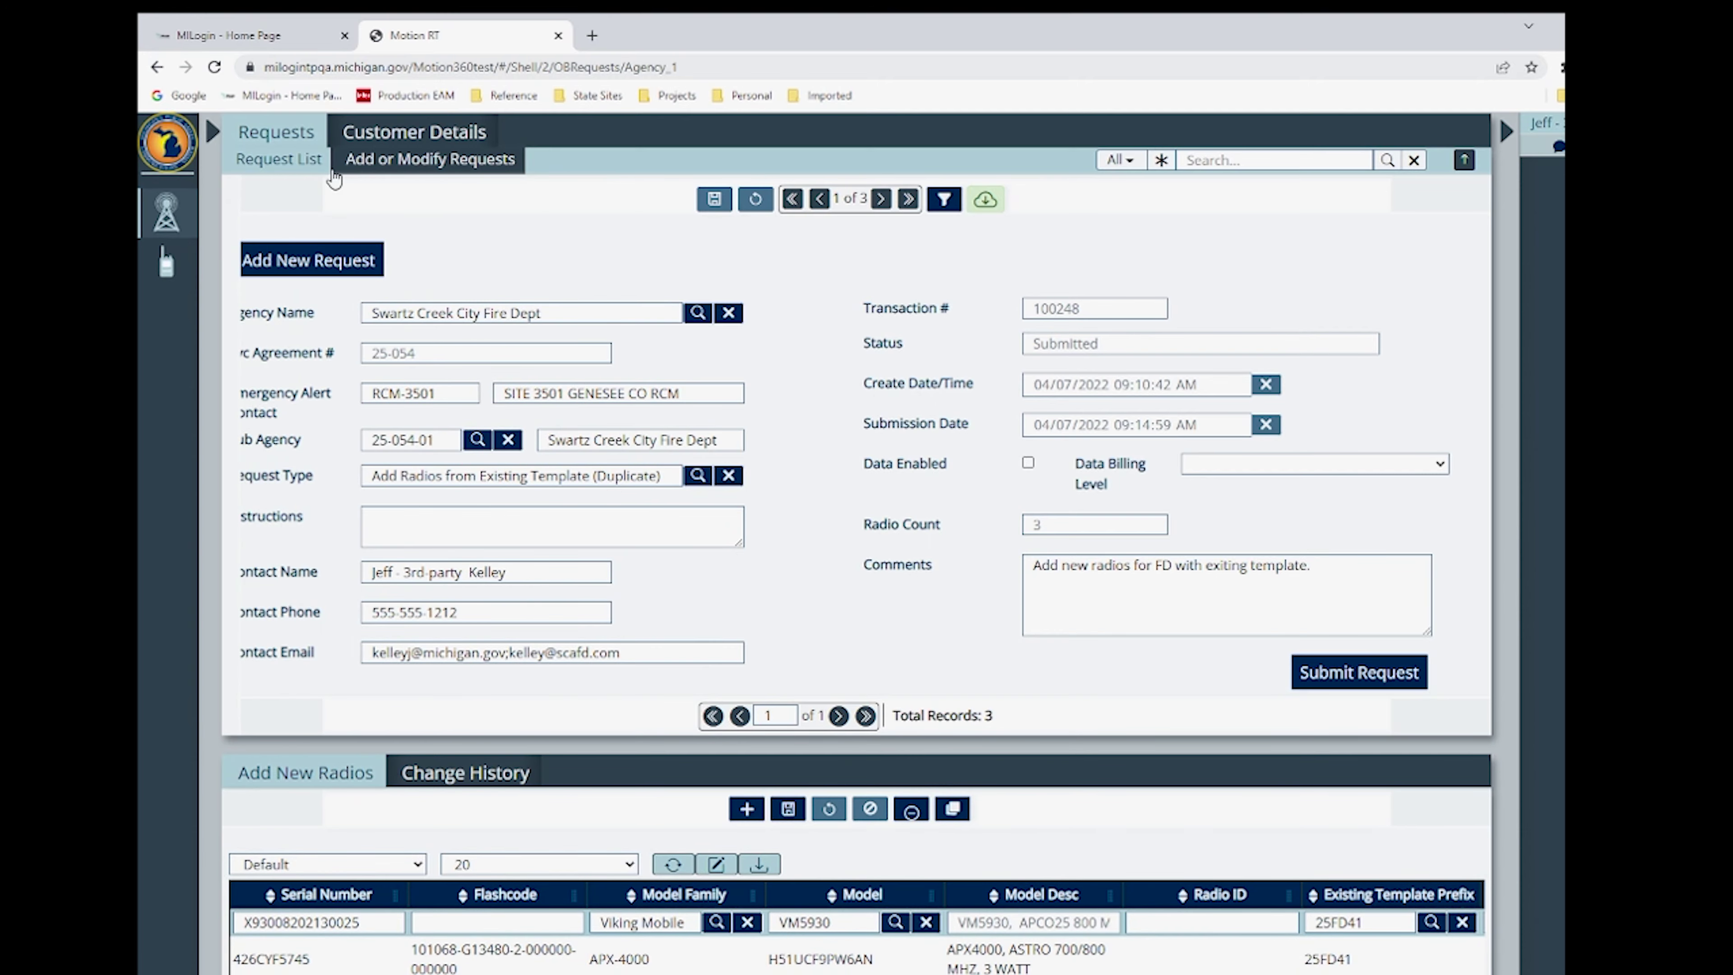
- Start a new request with Genesee County 911 as the agency
{"action": "left_click", "coordinate": [300, 161]}
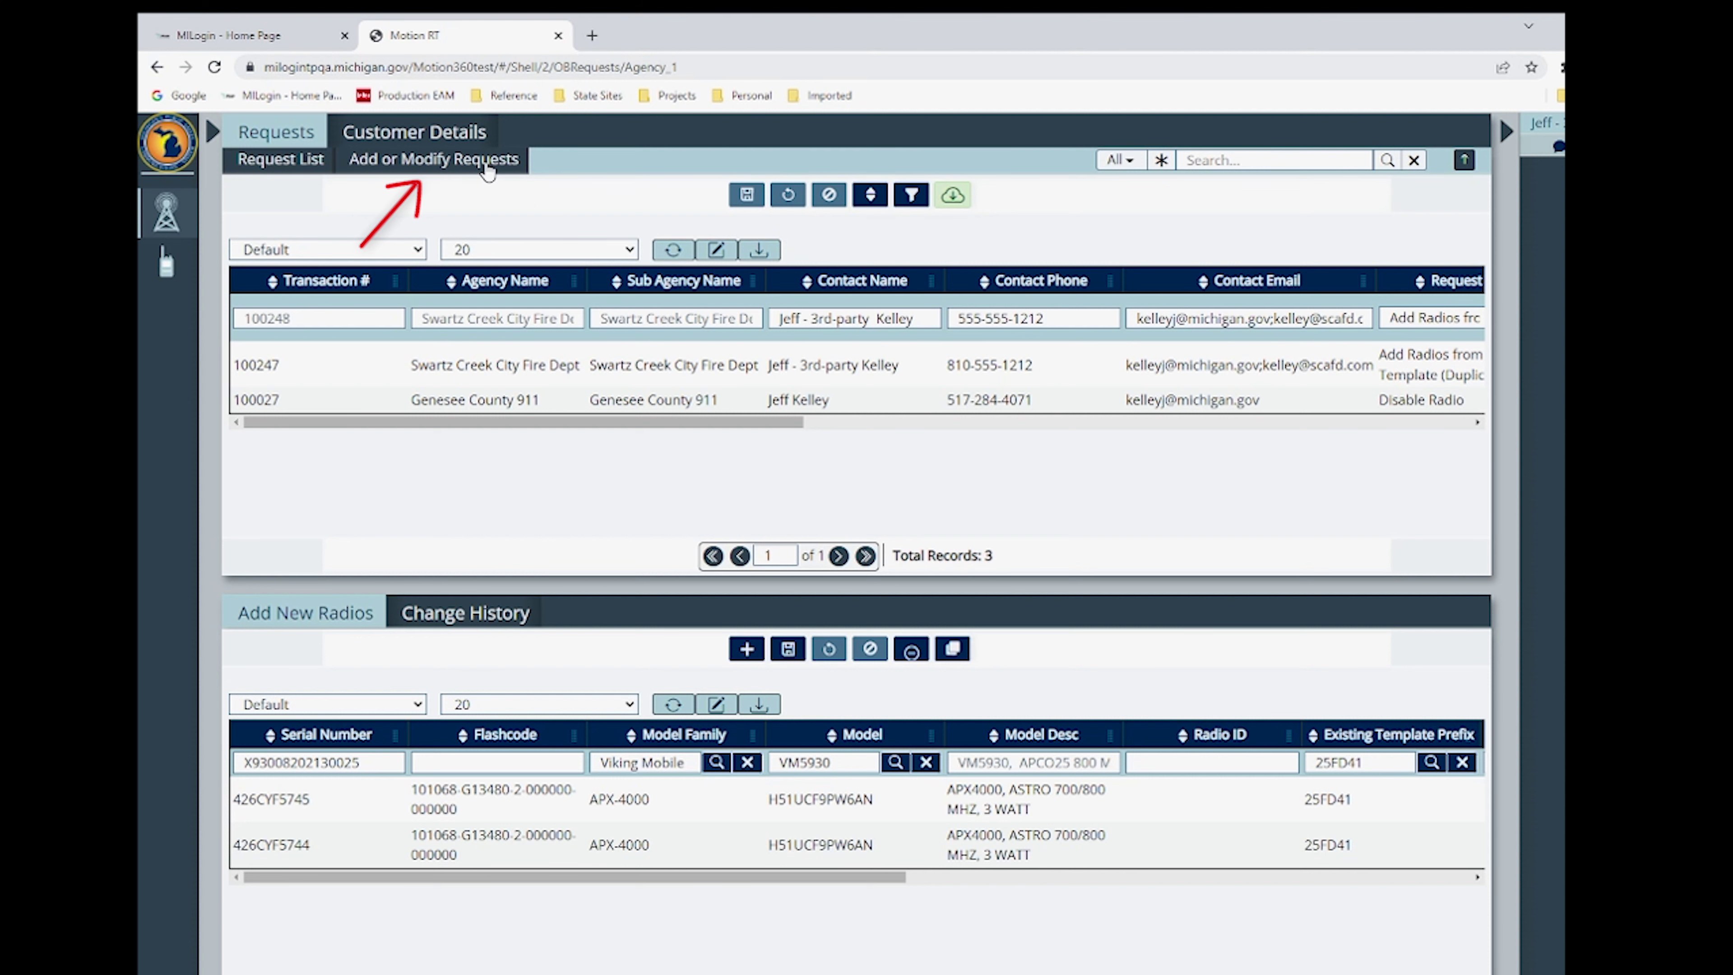
{"action": "left_click", "coordinate": [490, 171]}
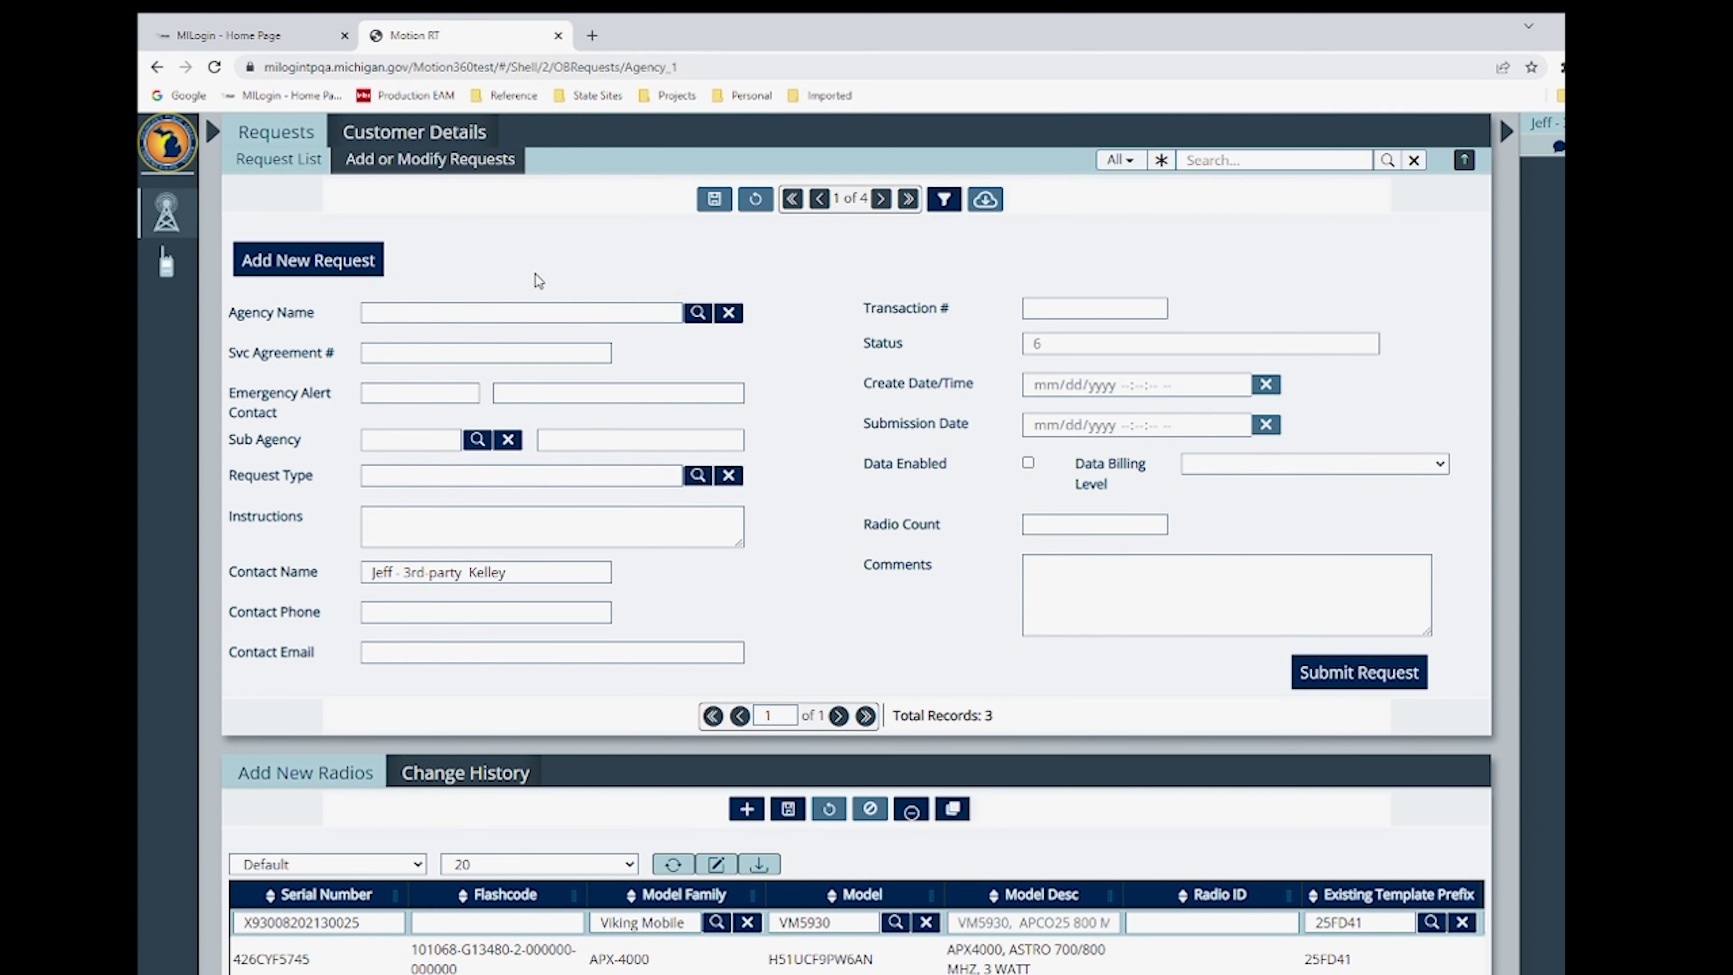
{"action": "left_click", "coordinate": [697, 313]}
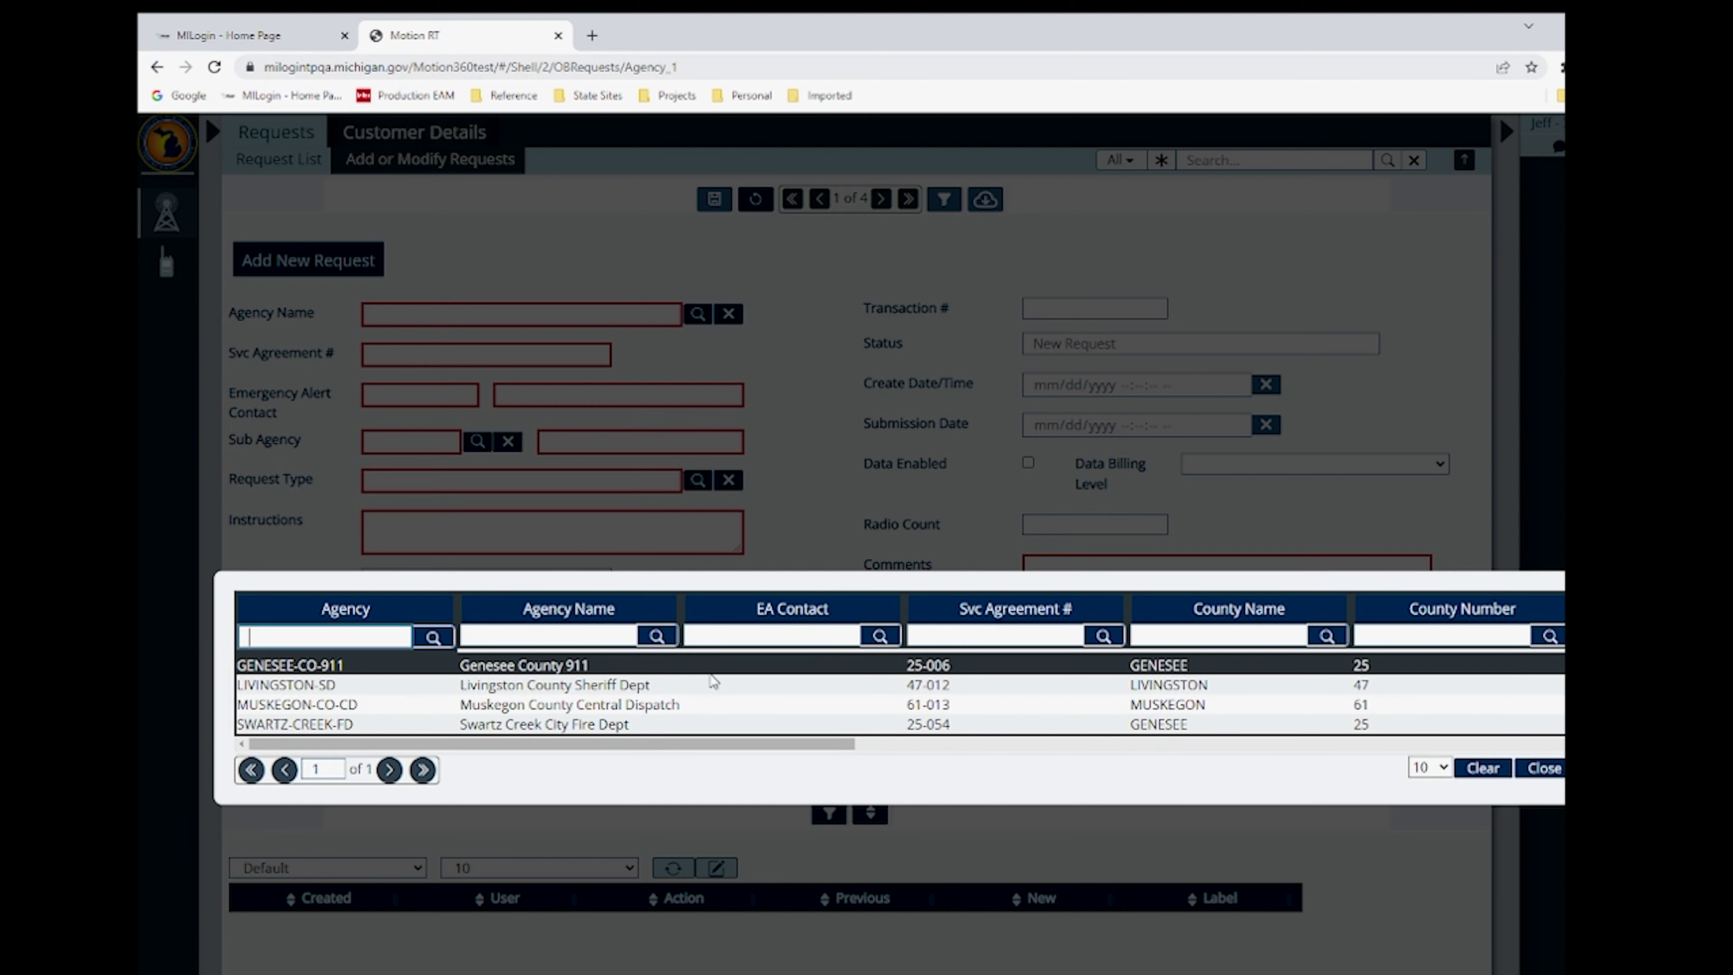
{"action": "left_click", "coordinate": [696, 669]}
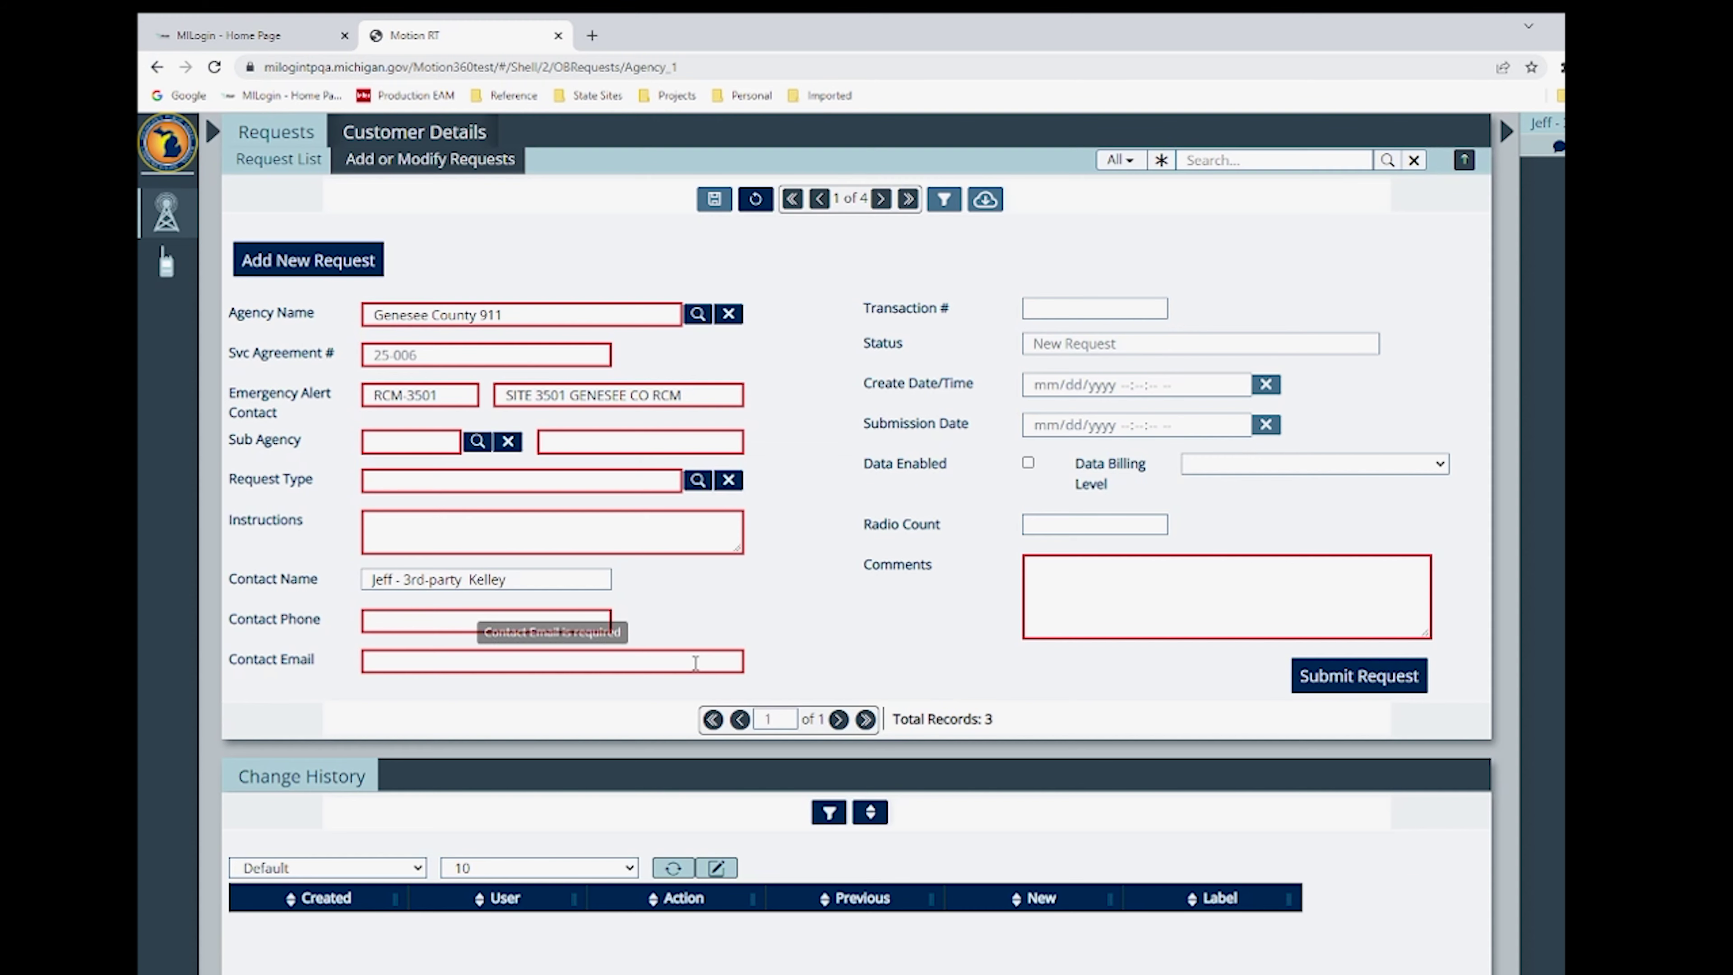
- Set sub agency 25-006-01 and request type Add Radios with New Template
{"action": "left_click", "coordinate": [477, 442]}
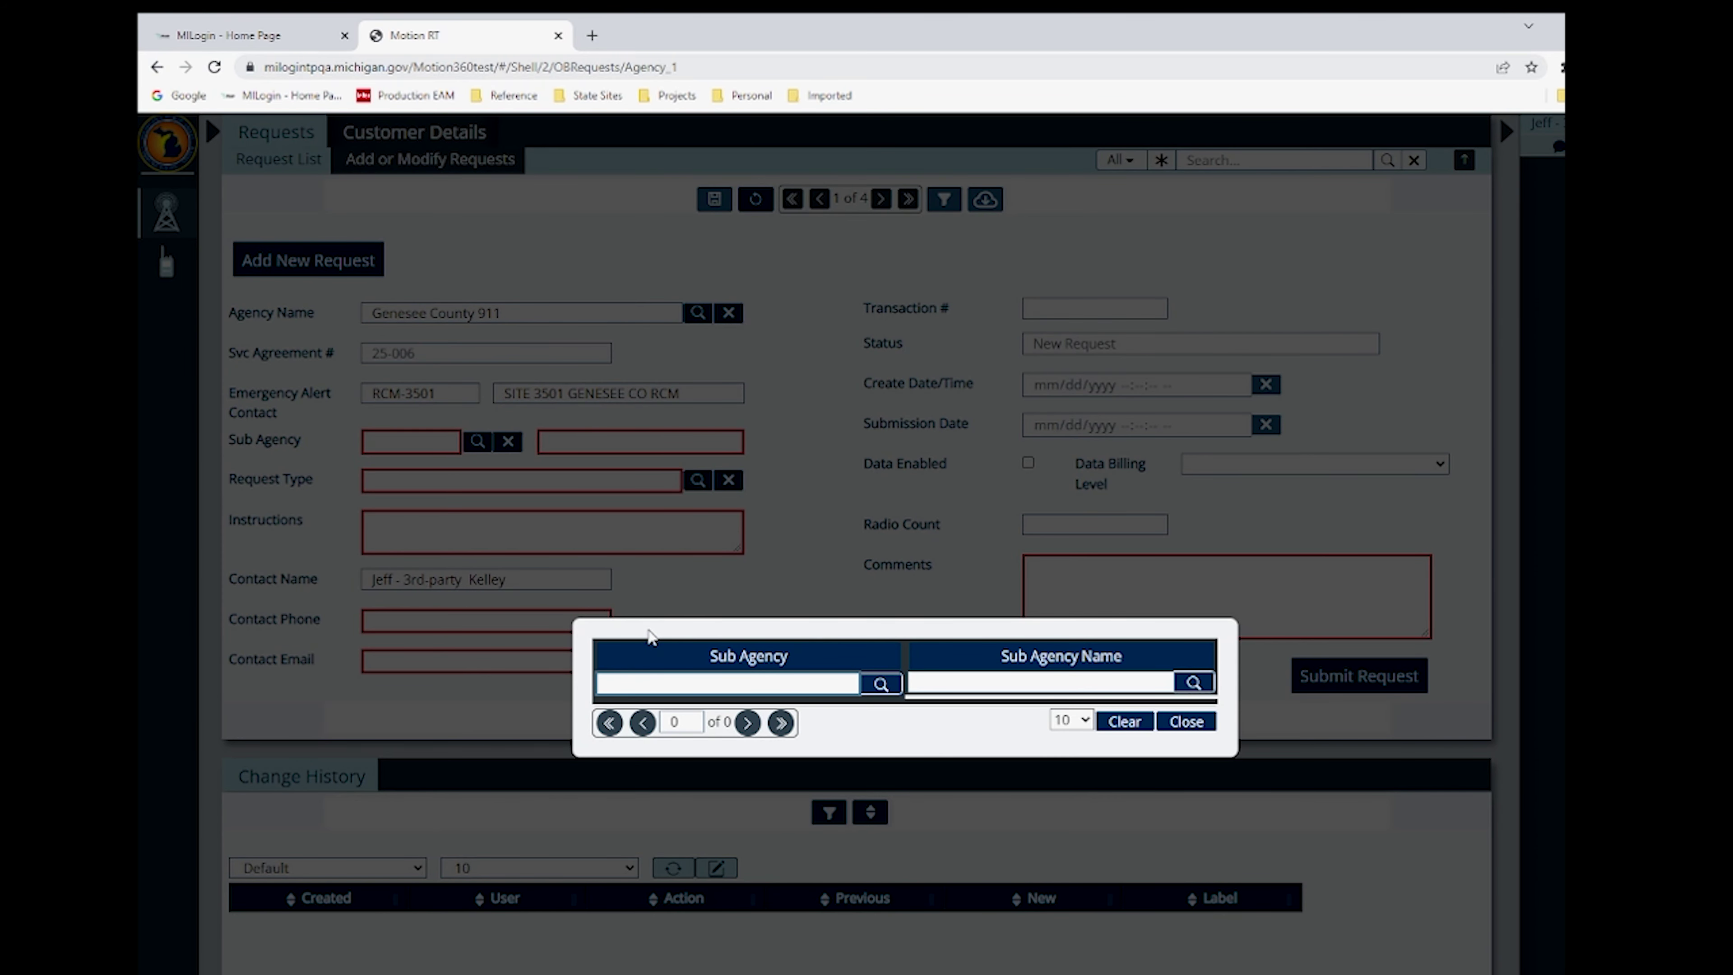
{"action": "left_click", "coordinate": [648, 700]}
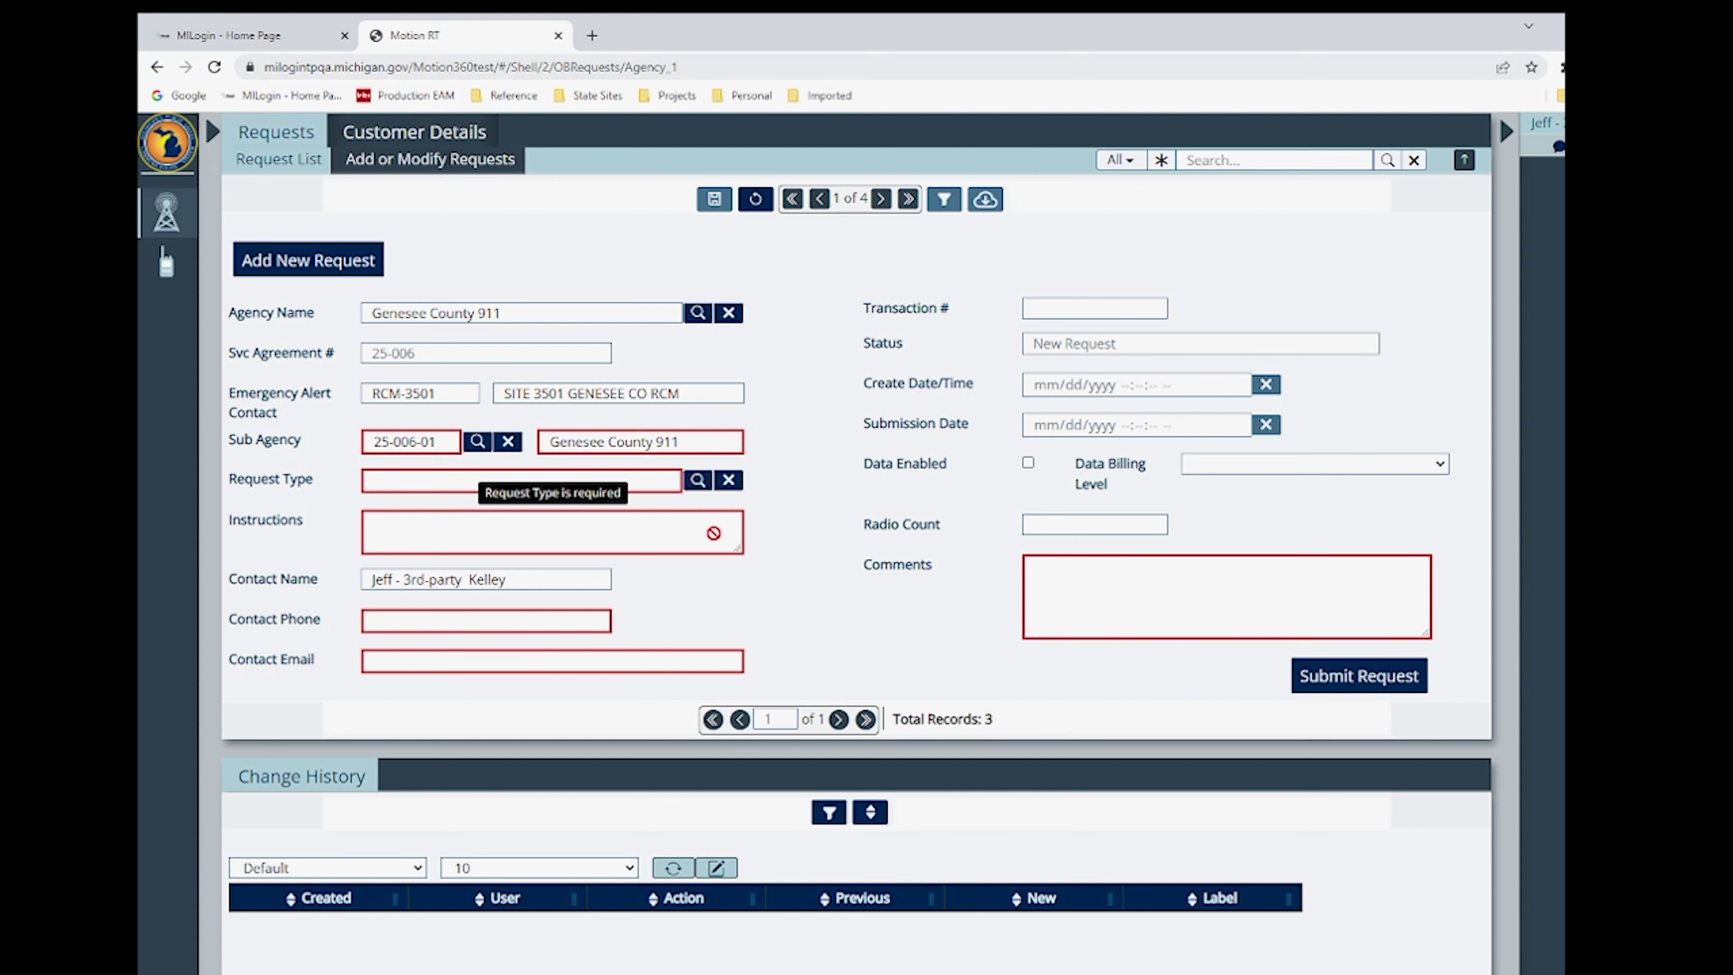
{"action": "left_click", "coordinate": [698, 480]}
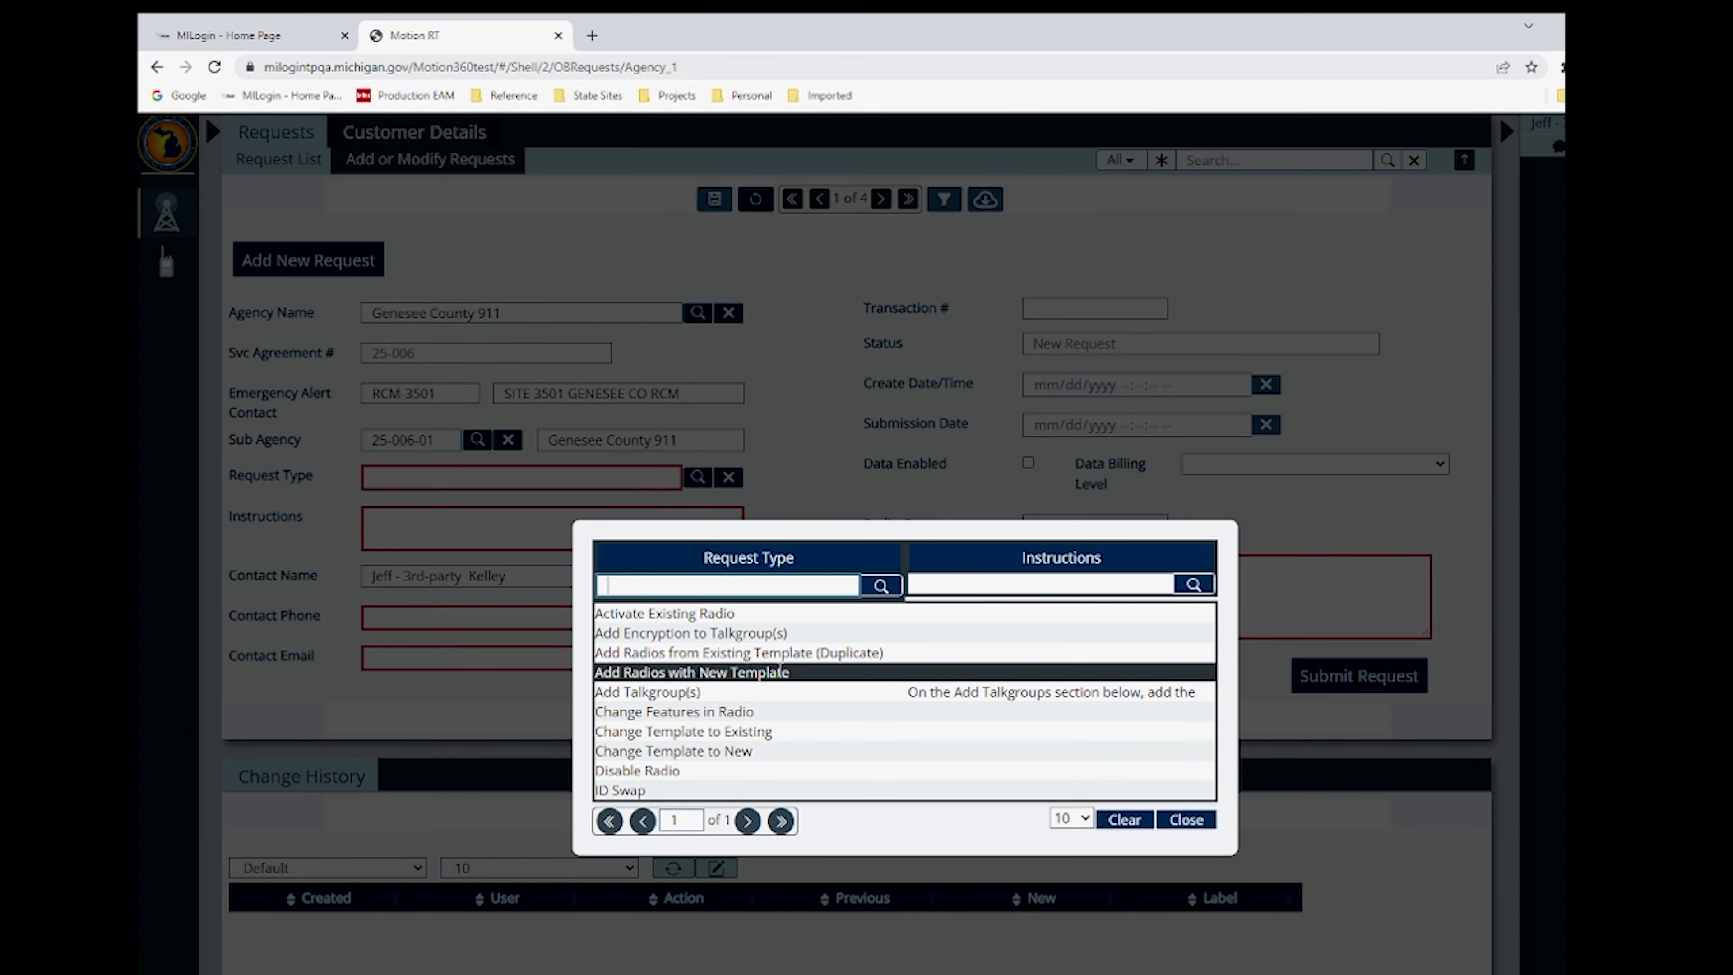
{"action": "left_click", "coordinate": [781, 671]}
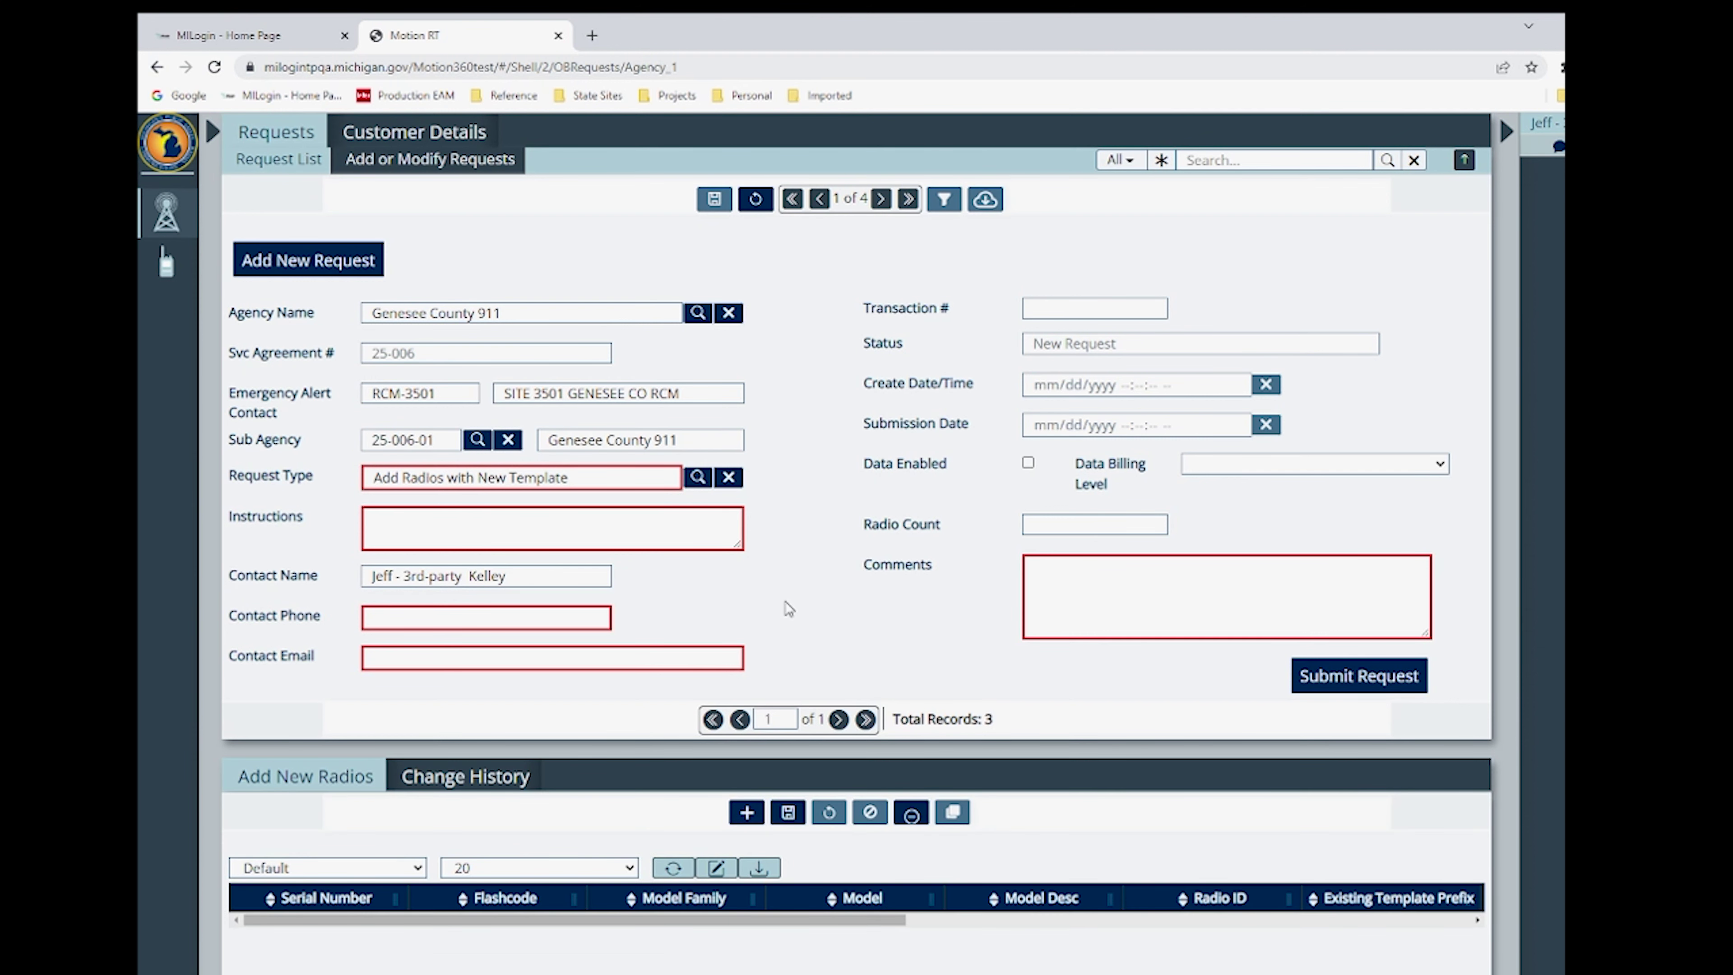
- Enter the contact's phone number and e-mail address on the request
{"action": "left_click", "coordinate": [489, 615]}
{"action": "type", "text": "555-5555"}
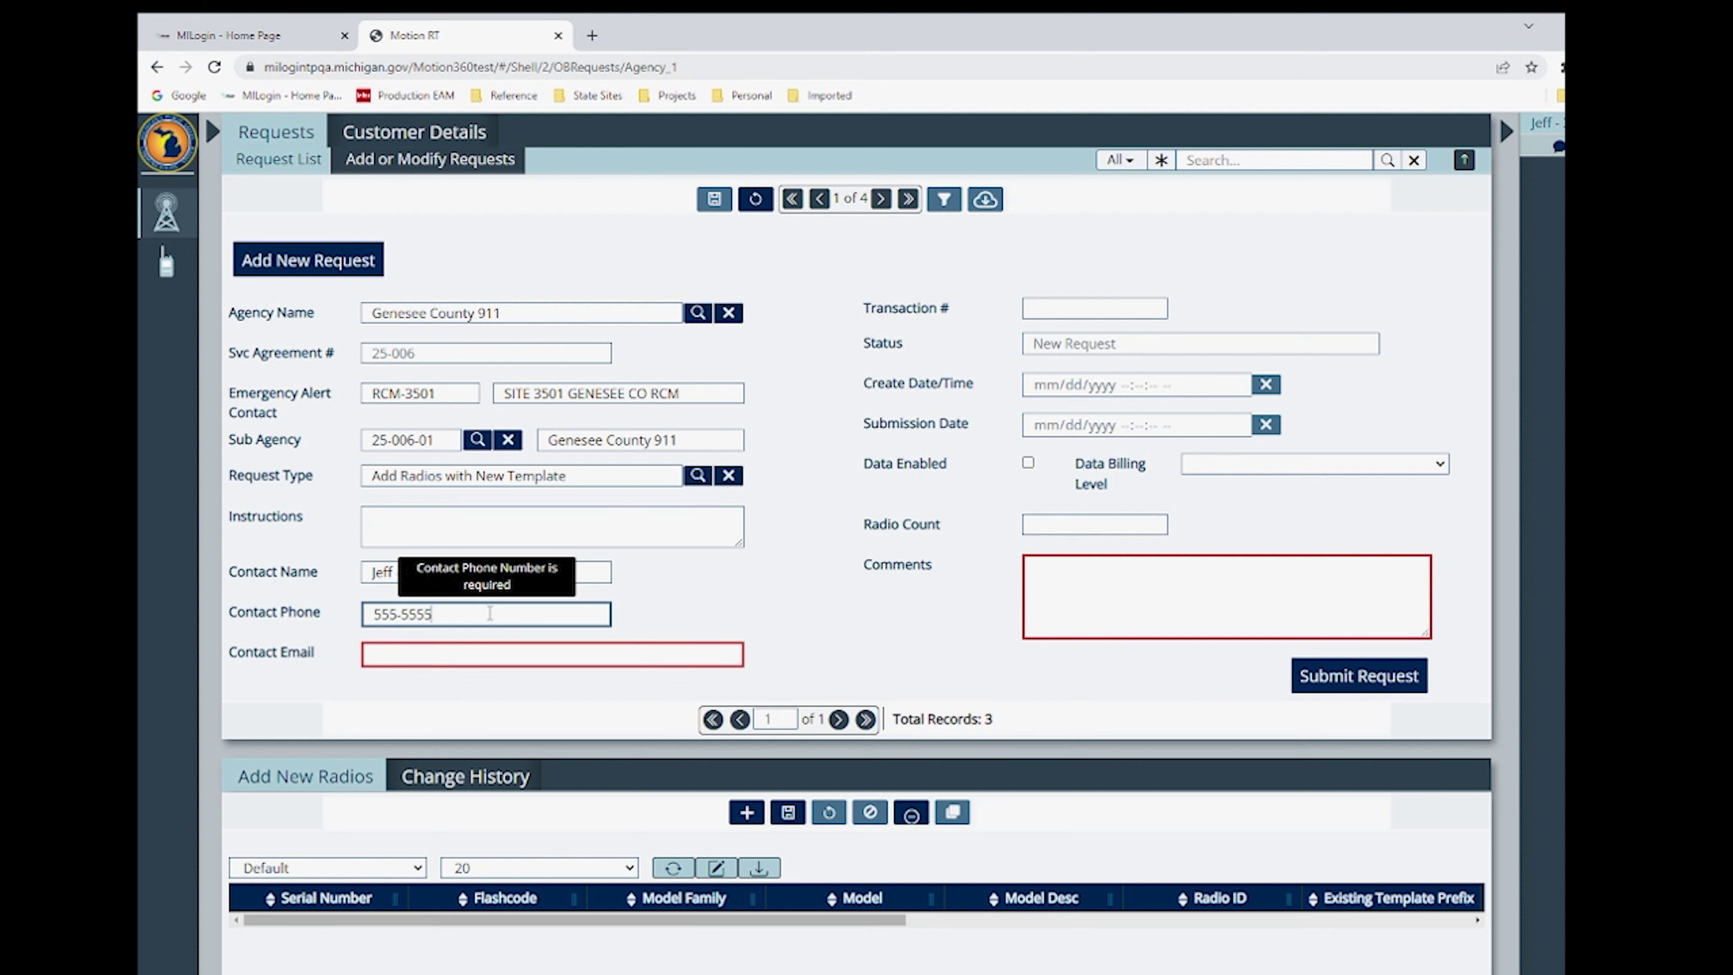
{"action": "key", "text": "BackSpace"}
{"action": "type", "text": "-1212"}
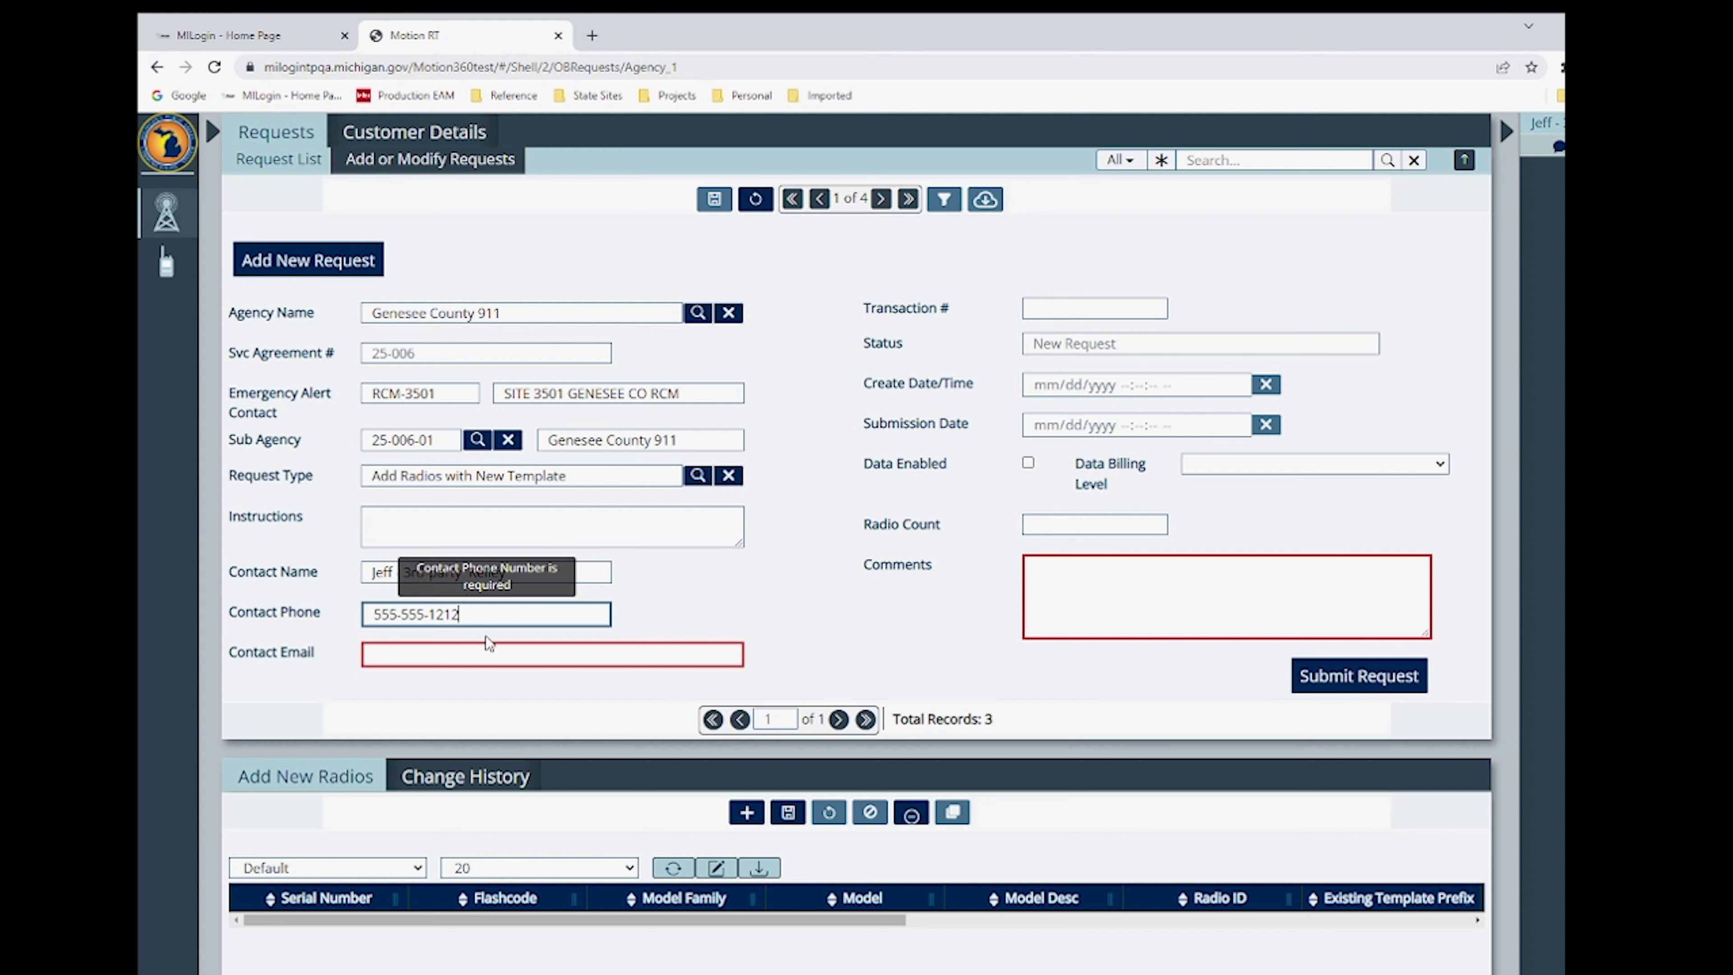
{"action": "left_click", "coordinate": [492, 653]}
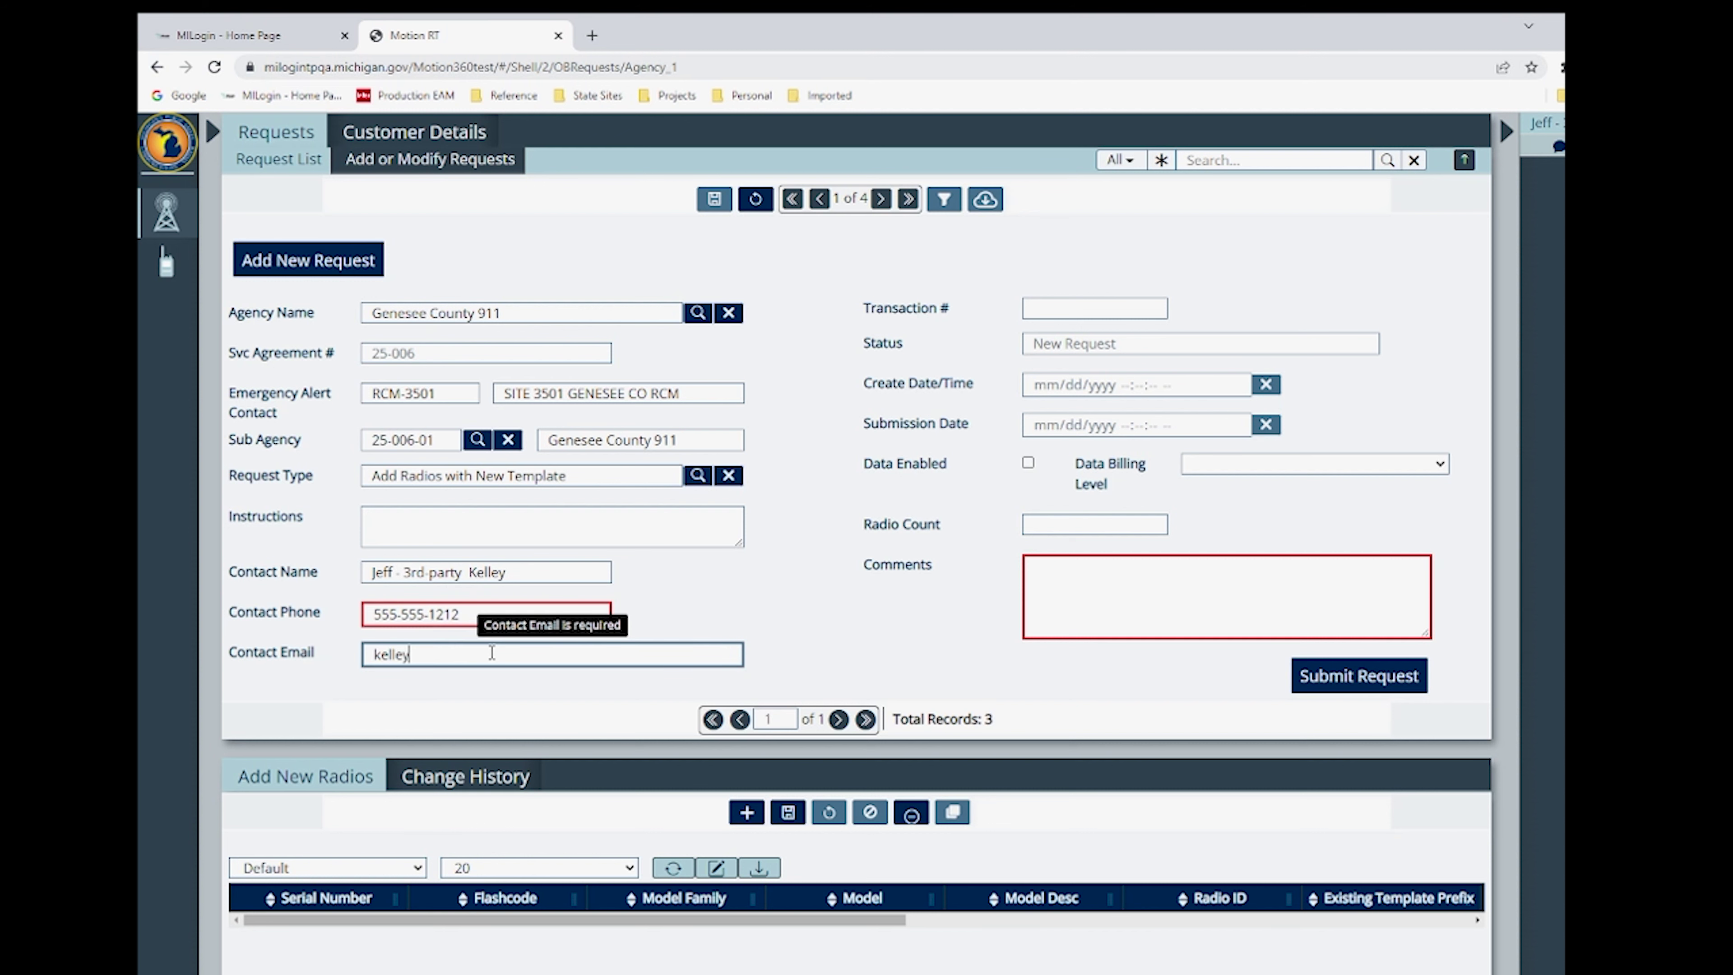
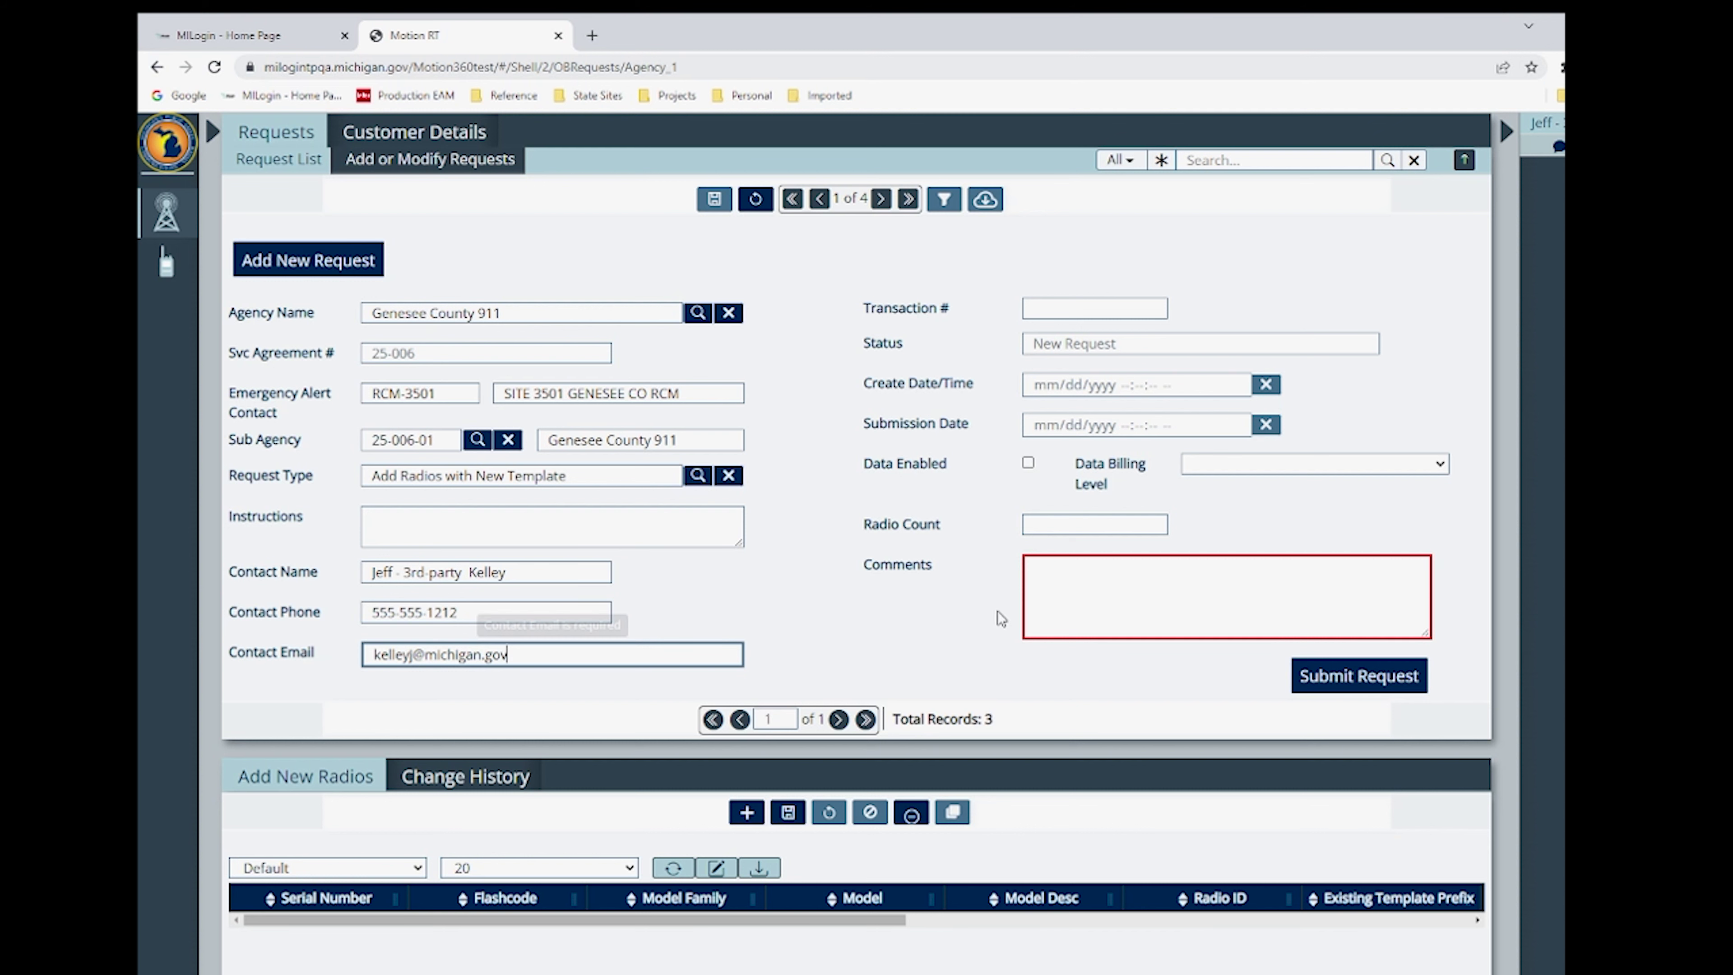
- Add the comment 'New FD radios with a new template.'
{"action": "left_click", "coordinate": [1089, 589]}
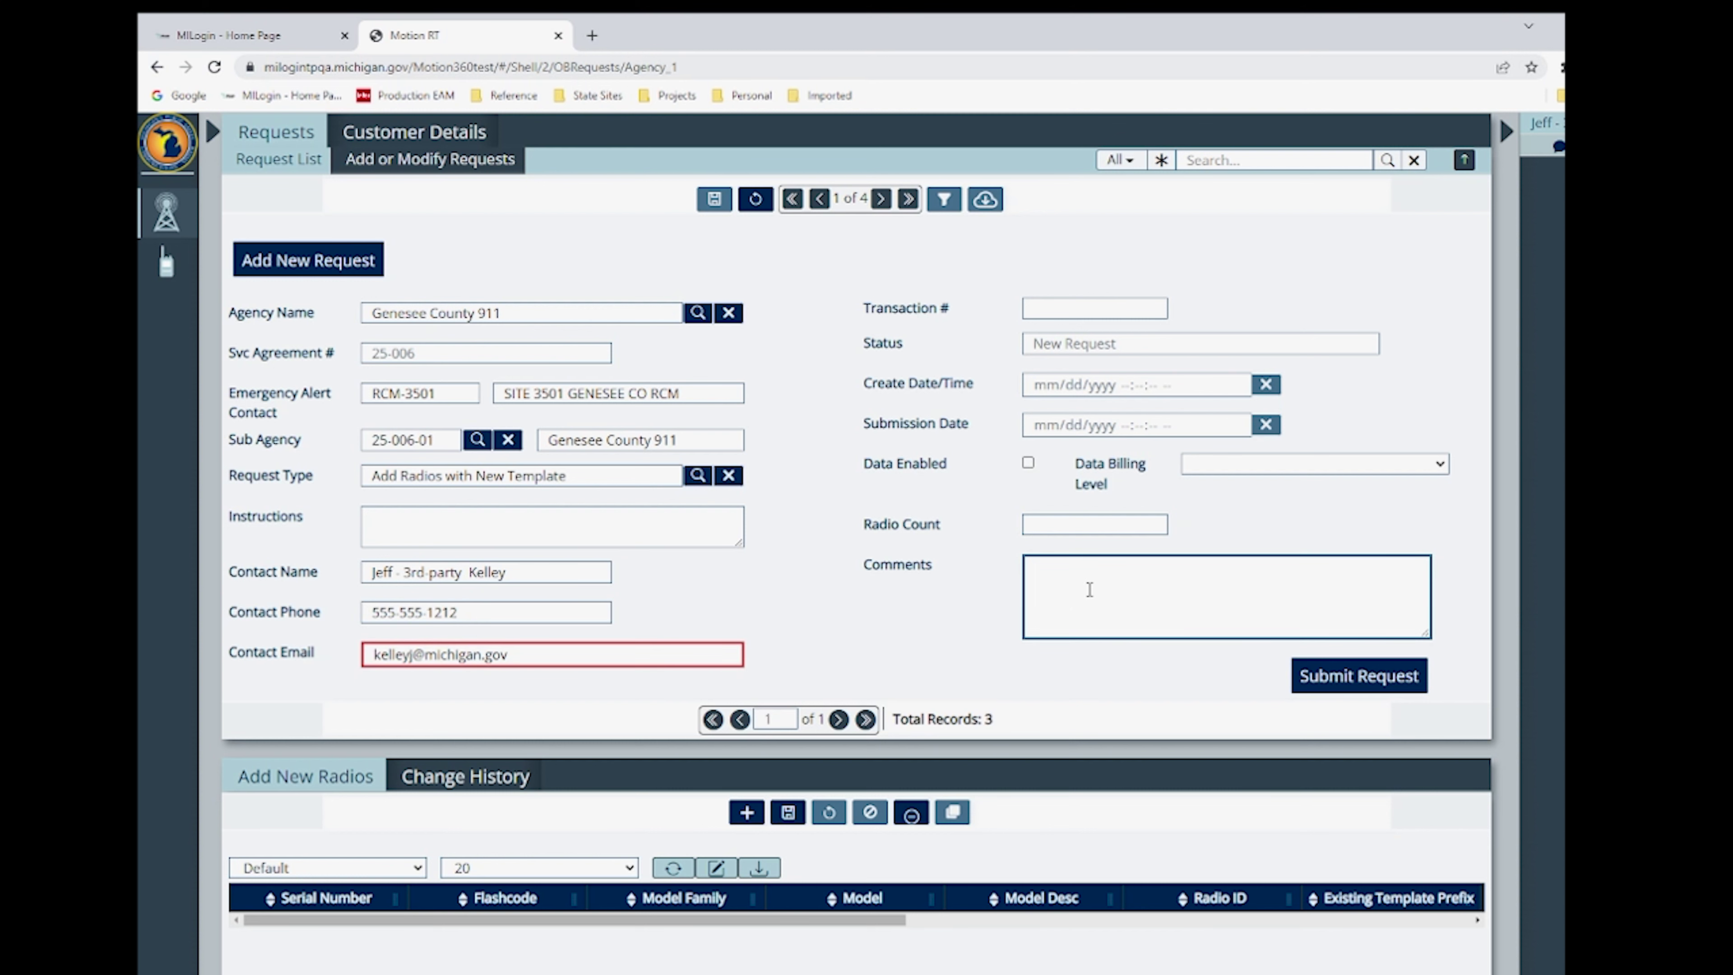
{"action": "type", "text": "Ne"}
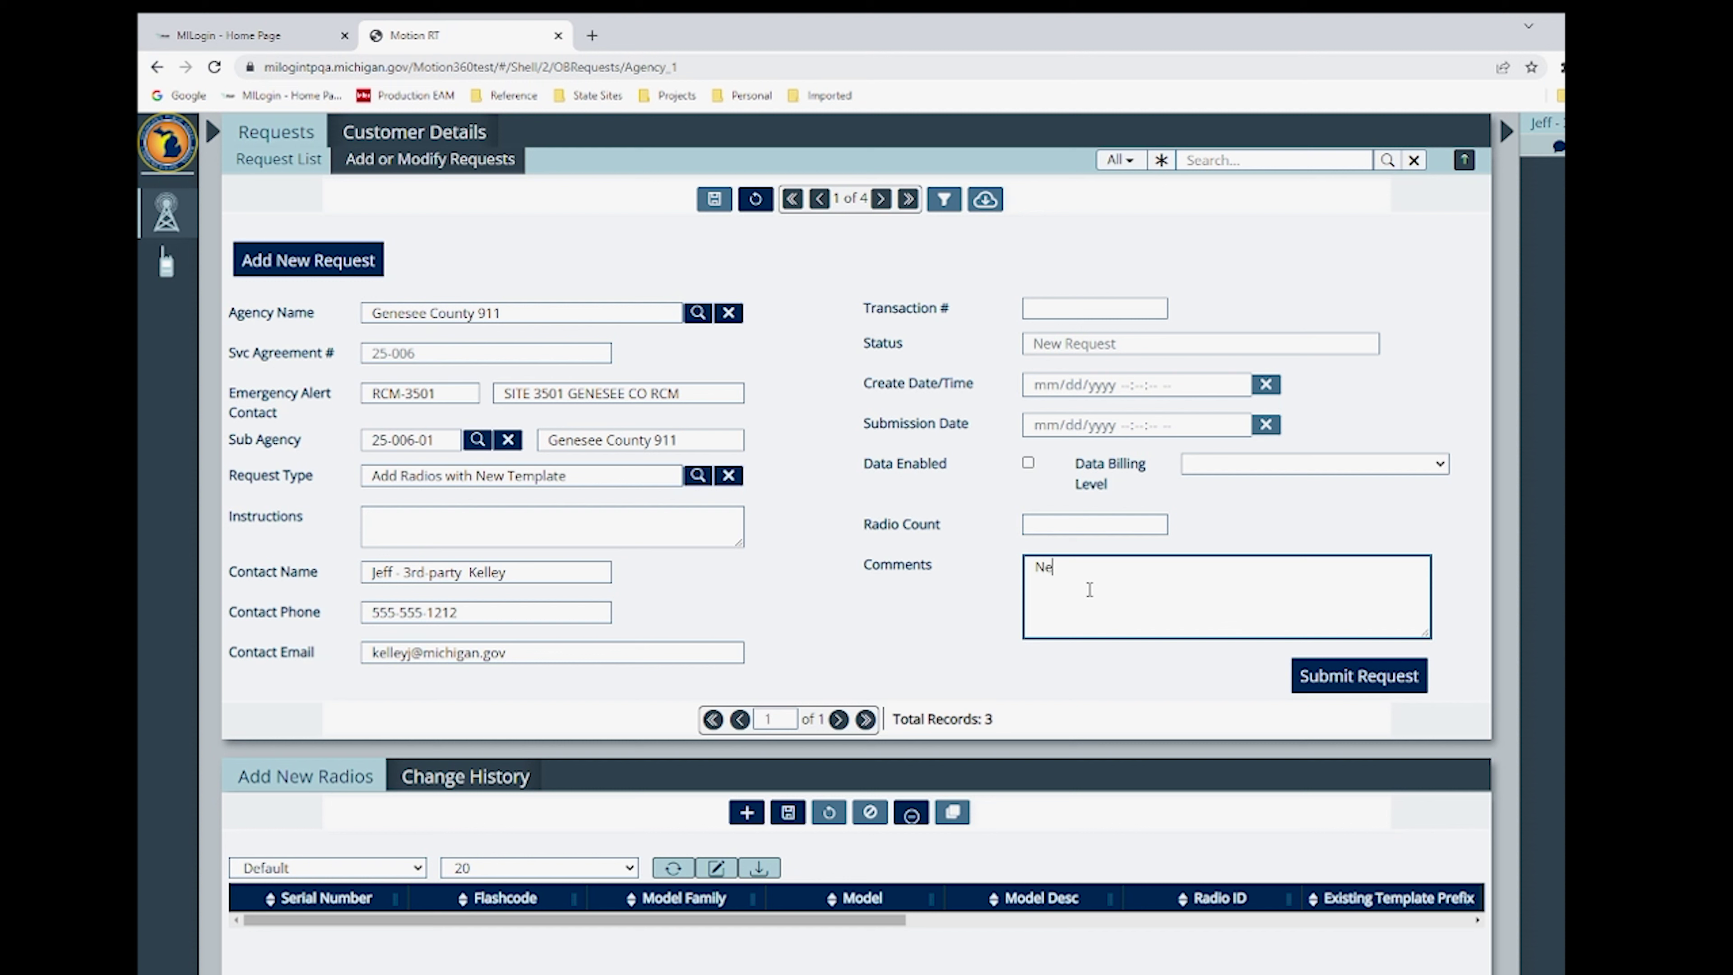
{"action": "type", "text": "w FD radios with a new template."}
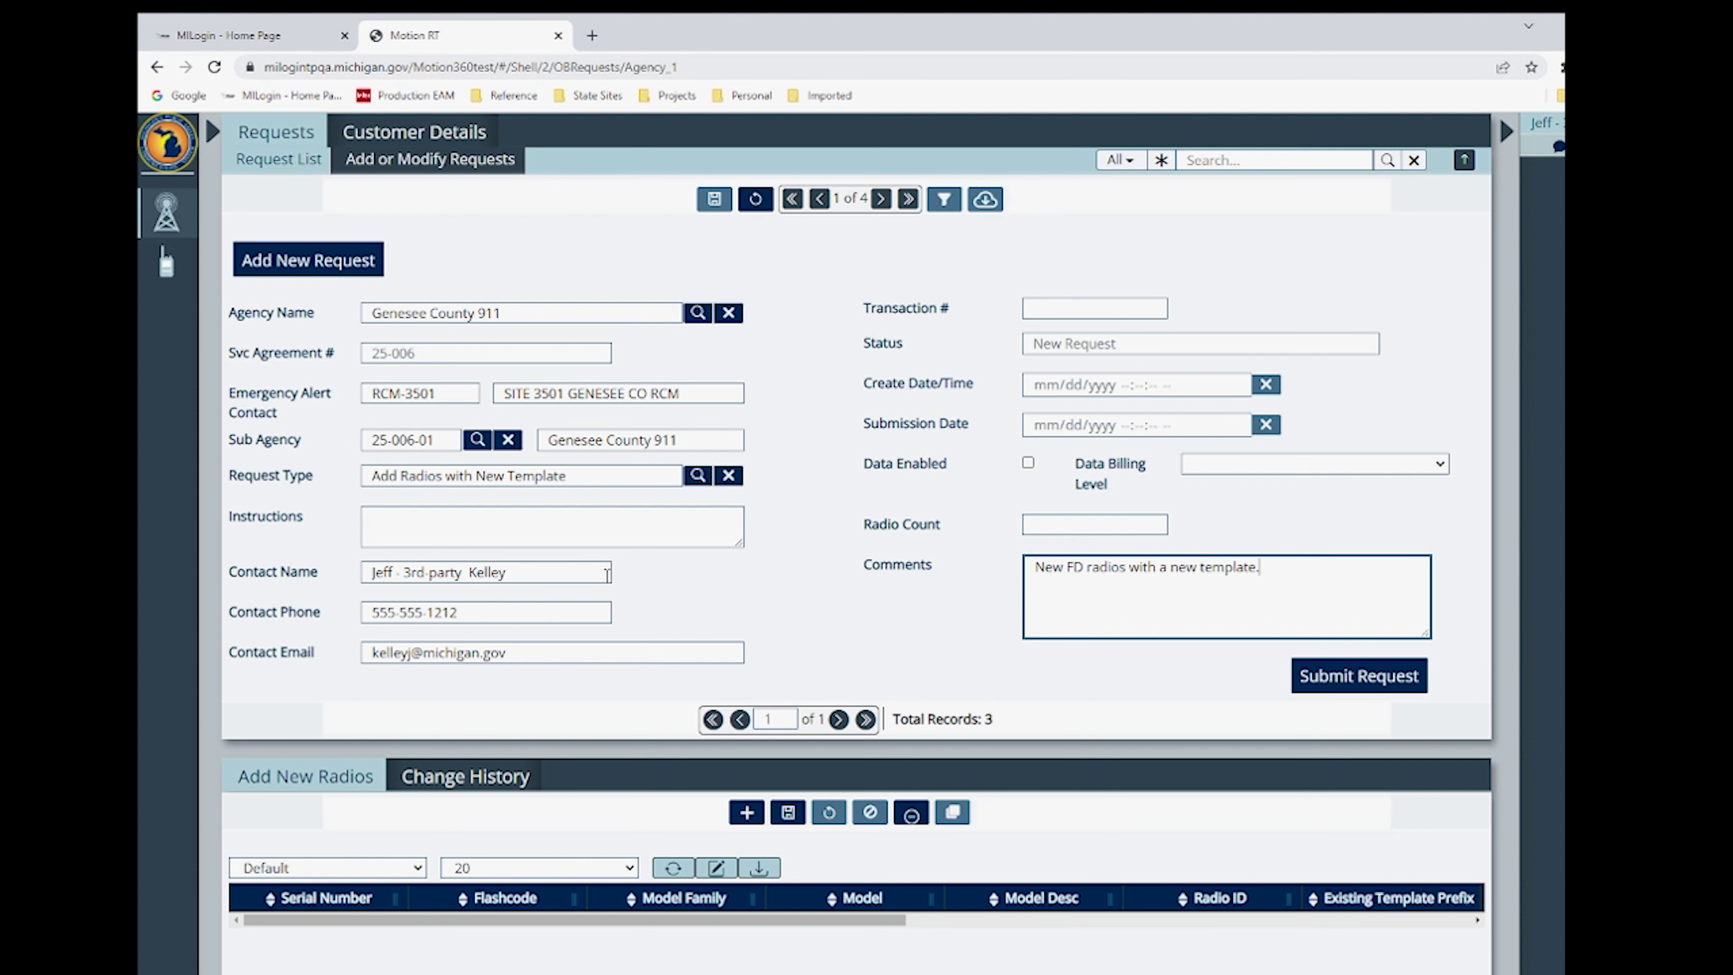
{"action": "left_click", "coordinate": [594, 574]}
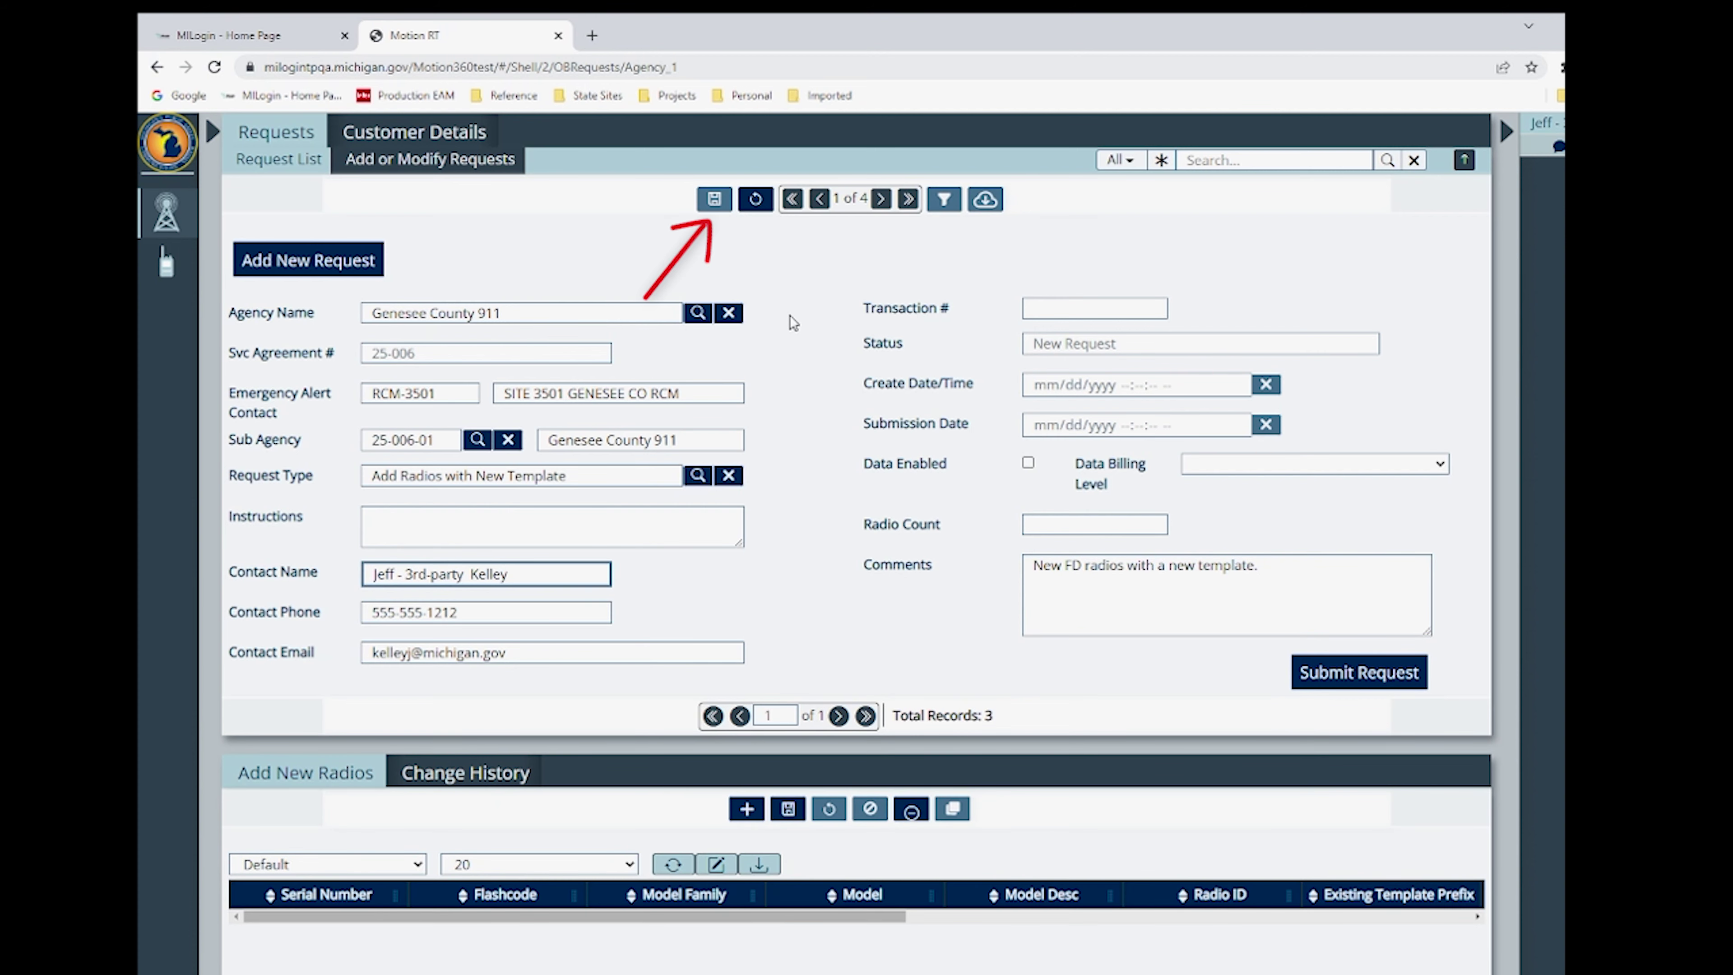
- Save the request as 100249 and add a radio row with the pasted serial and flashcode
{"action": "left_click", "coordinate": [715, 205]}
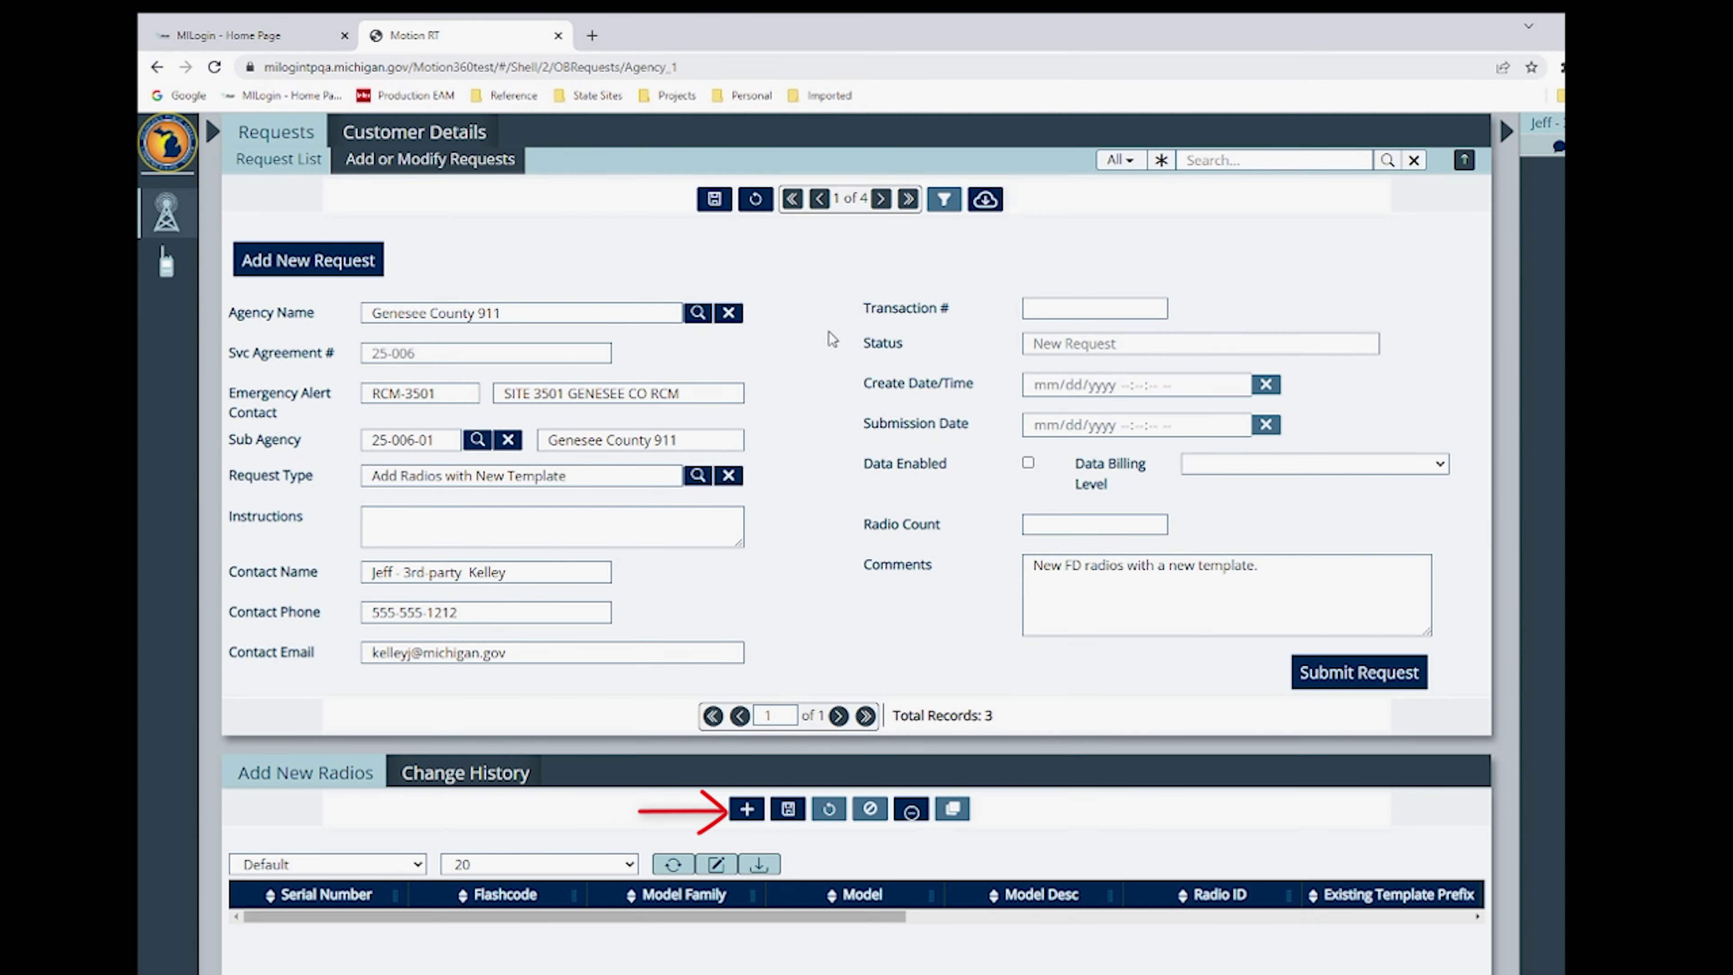
{"action": "left_click", "coordinate": [748, 810]}
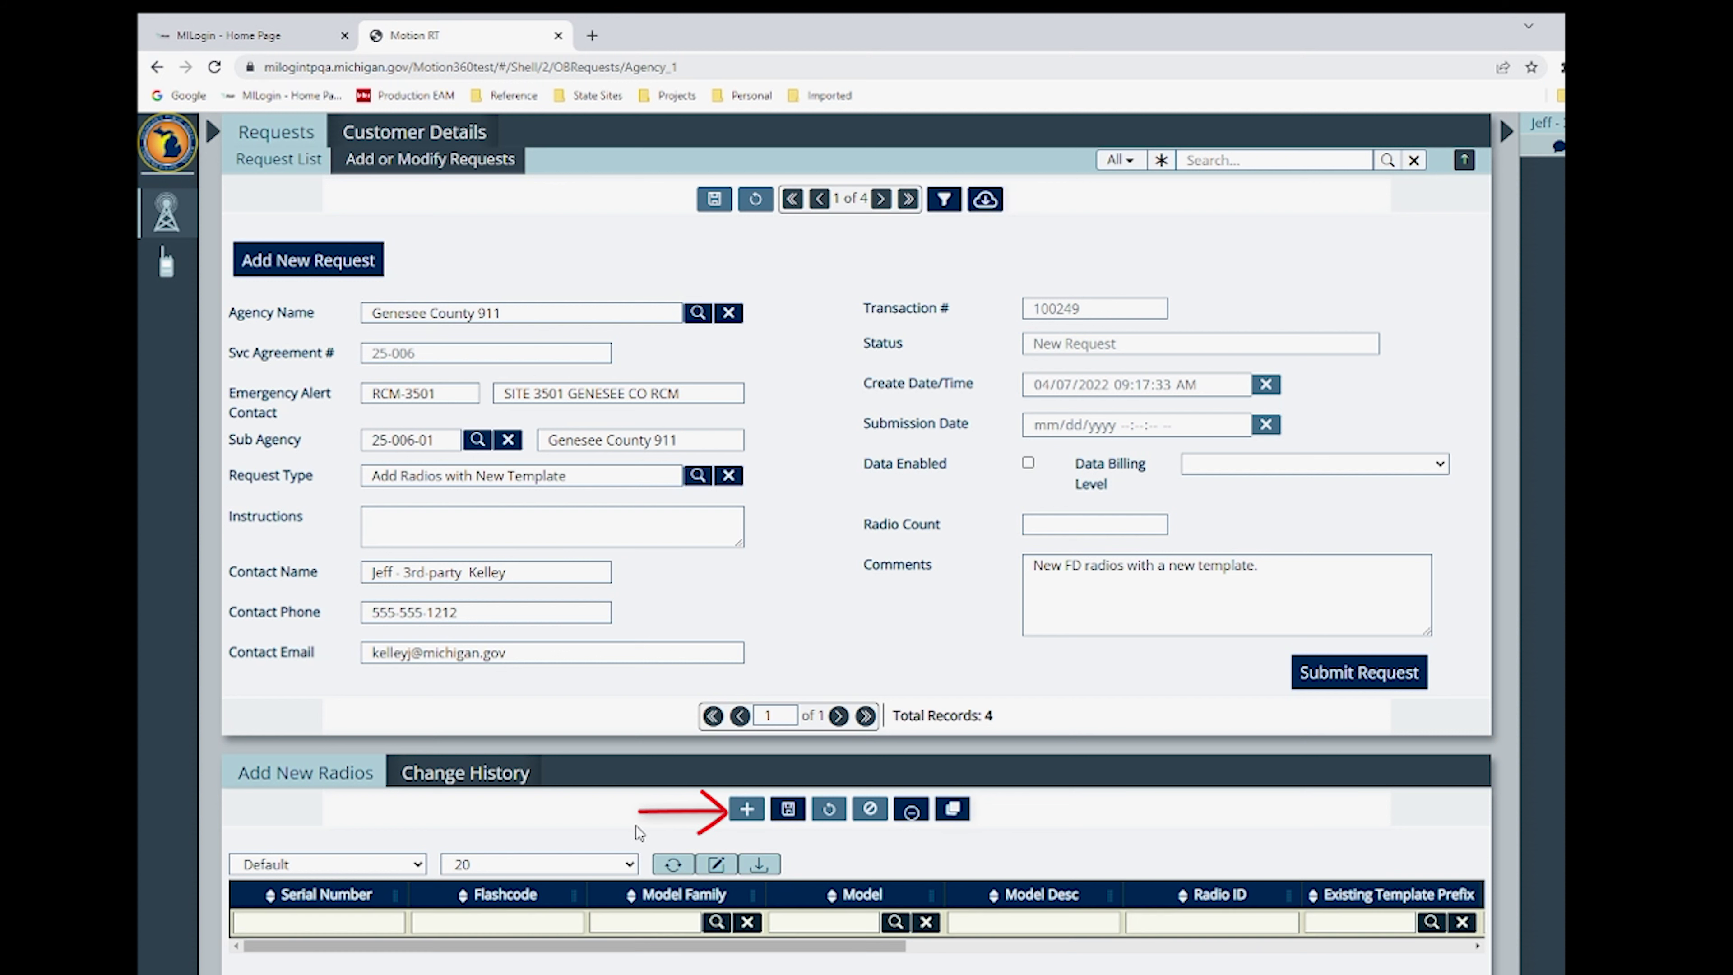
{"action": "key", "text": "ctrl+v"}
{"action": "key", "text": "Tab"}
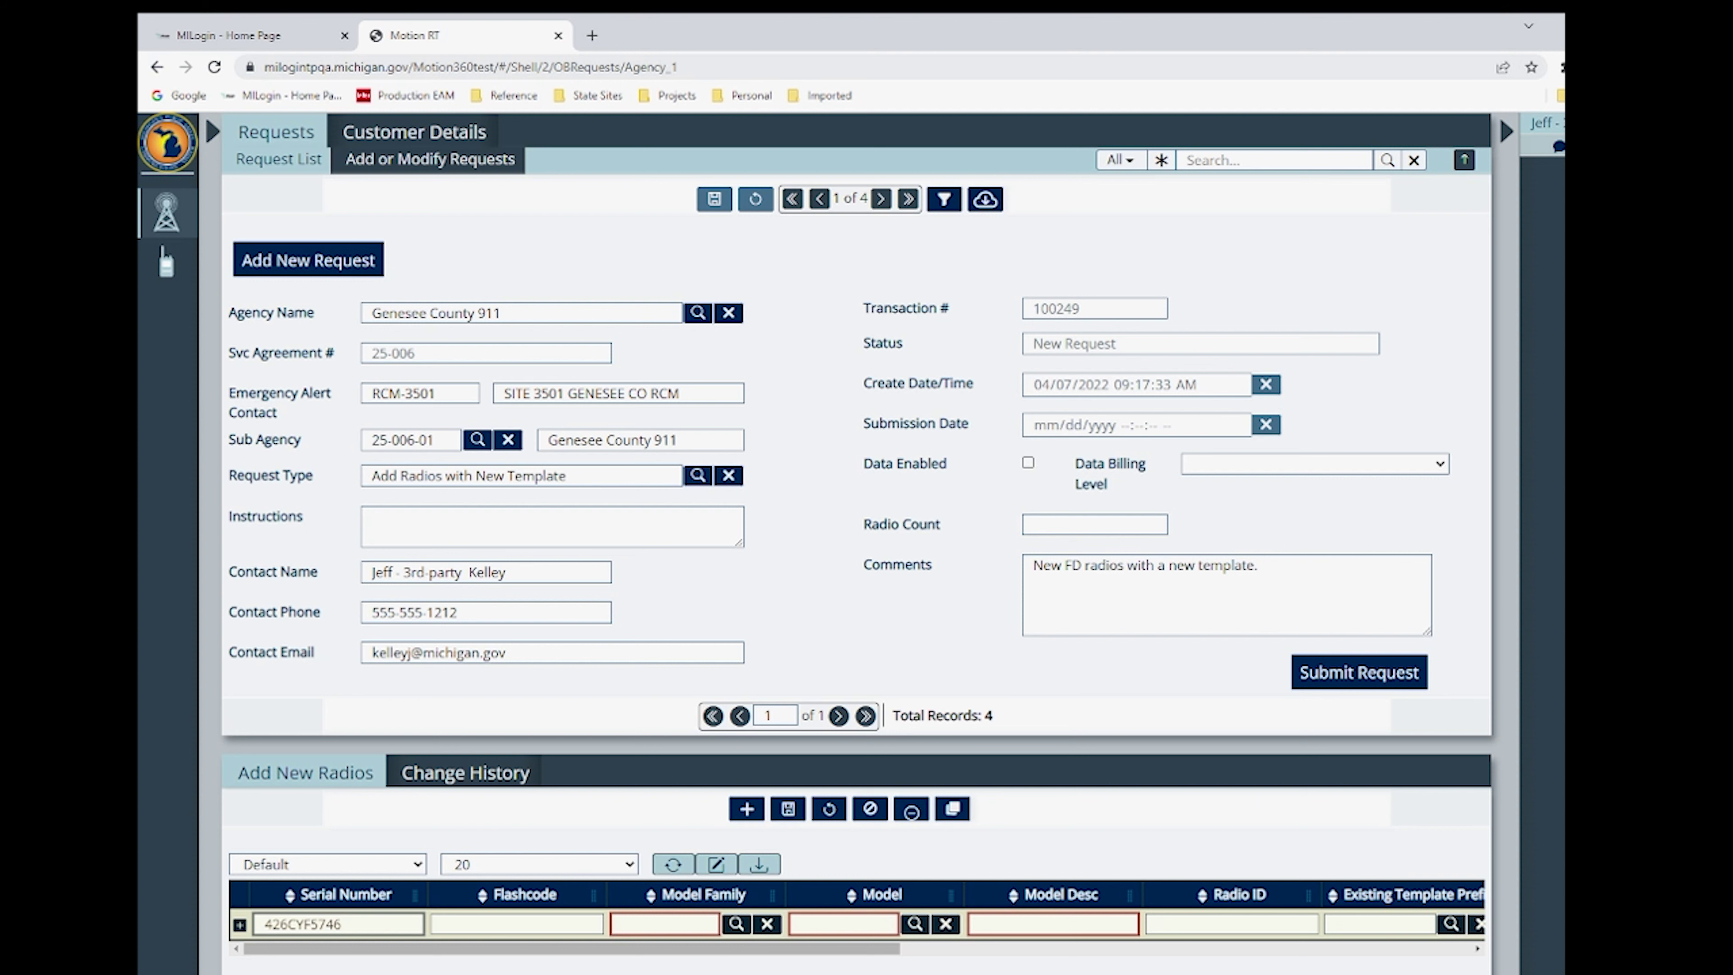
{"action": "key", "text": "ctrl+v"}
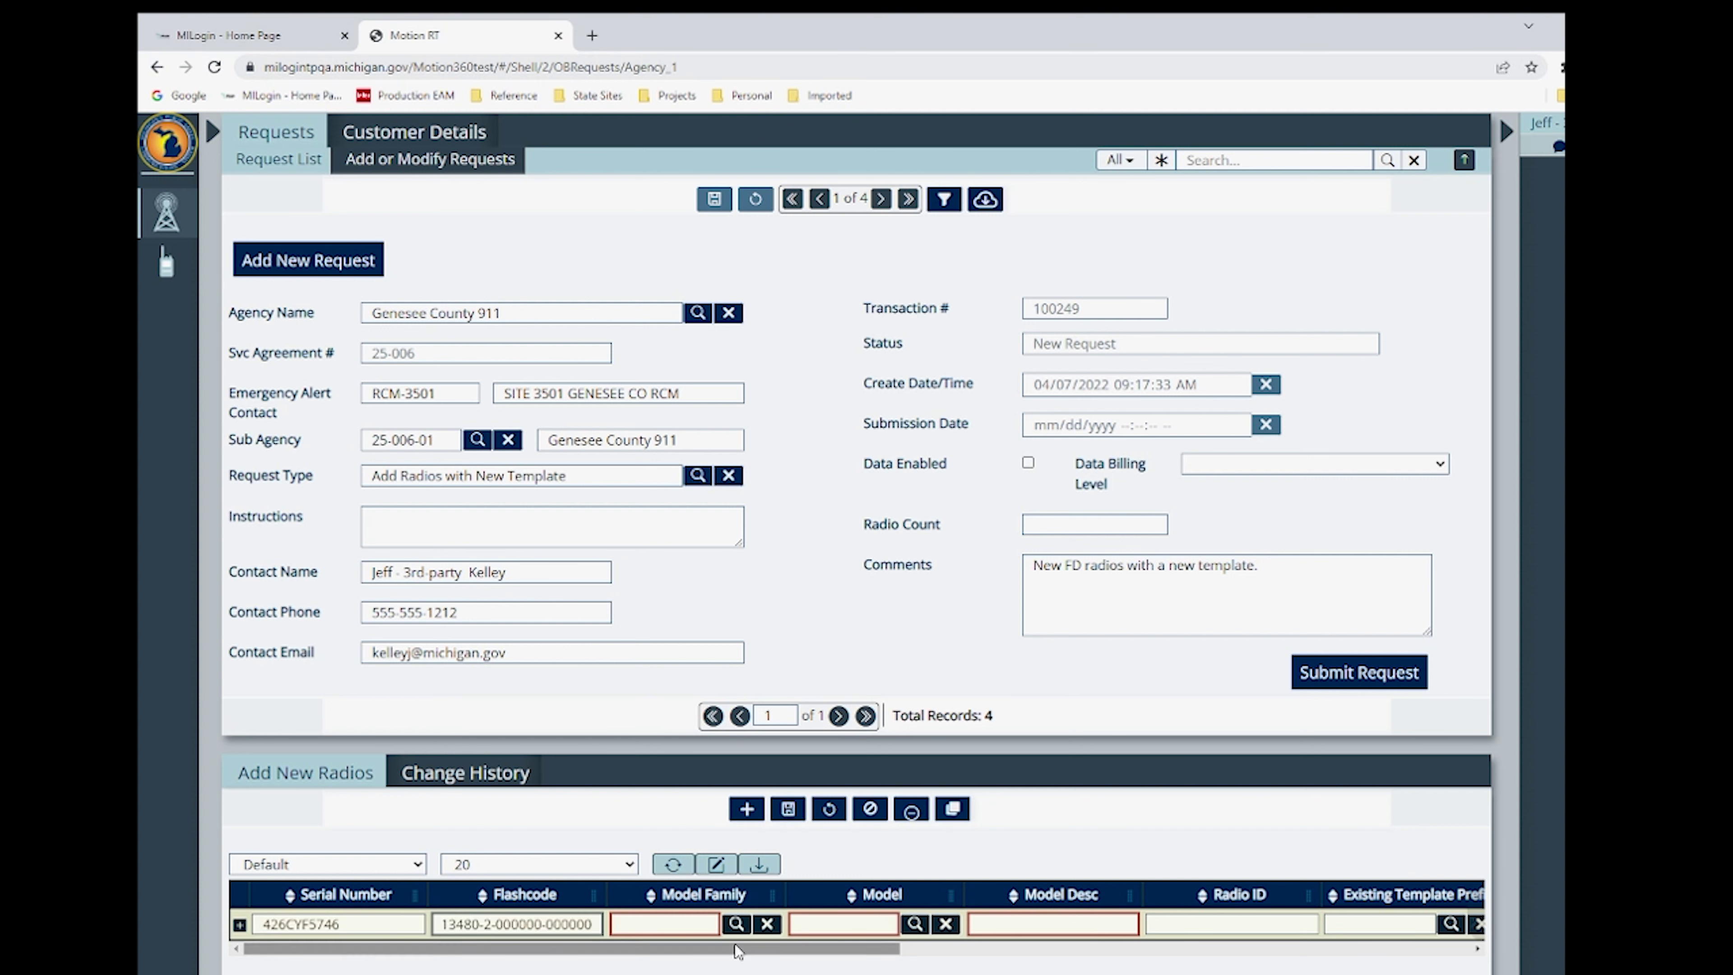
- Give the radio model family APX-4000, model H51UCF9PW6AN and template prefix 25FD21
{"action": "left_click", "coordinate": [735, 924]}
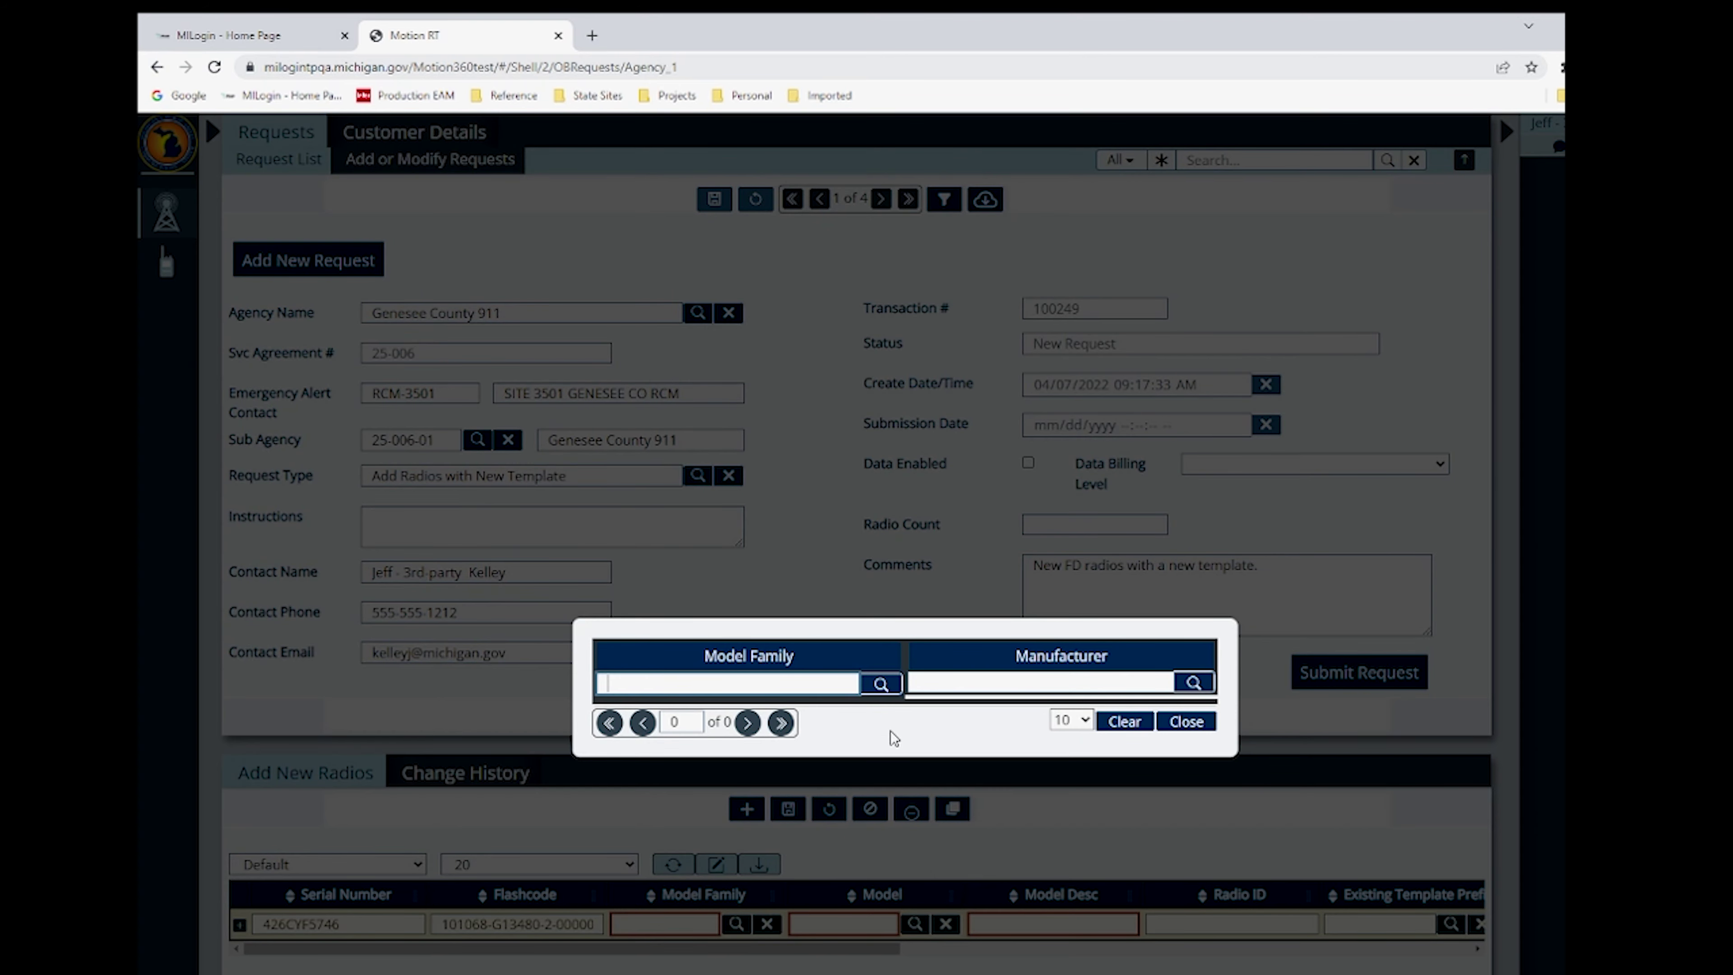
{"action": "left_click", "coordinate": [714, 763]}
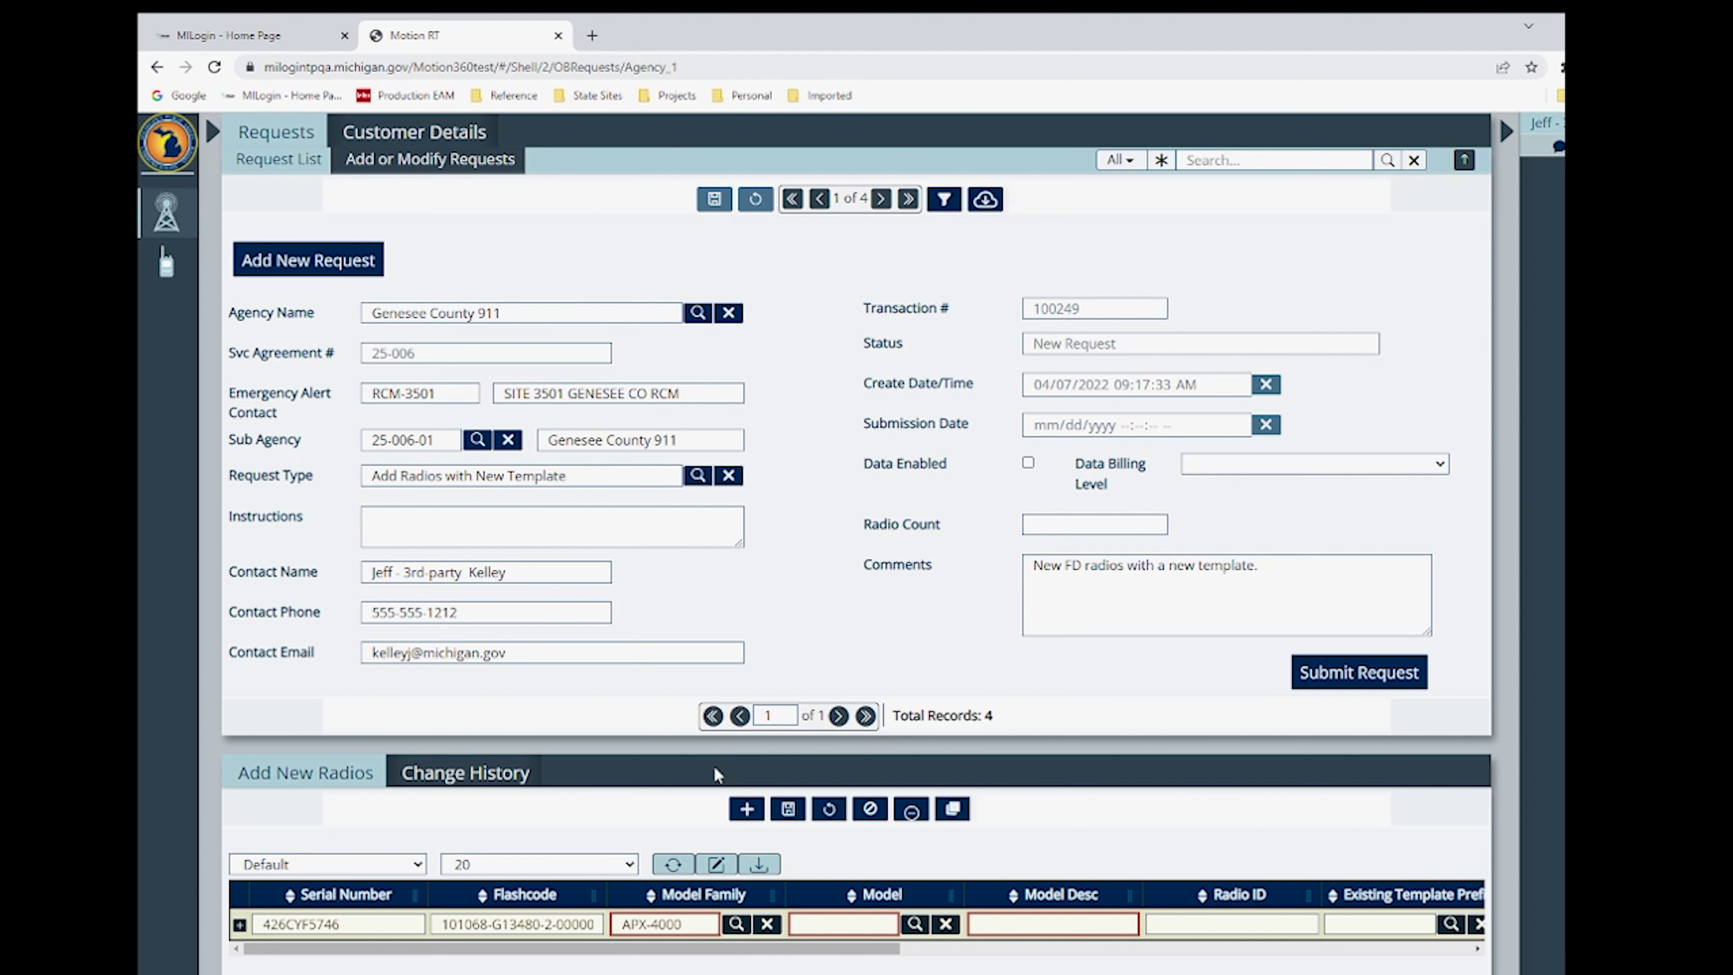
{"action": "left_click", "coordinate": [914, 924]}
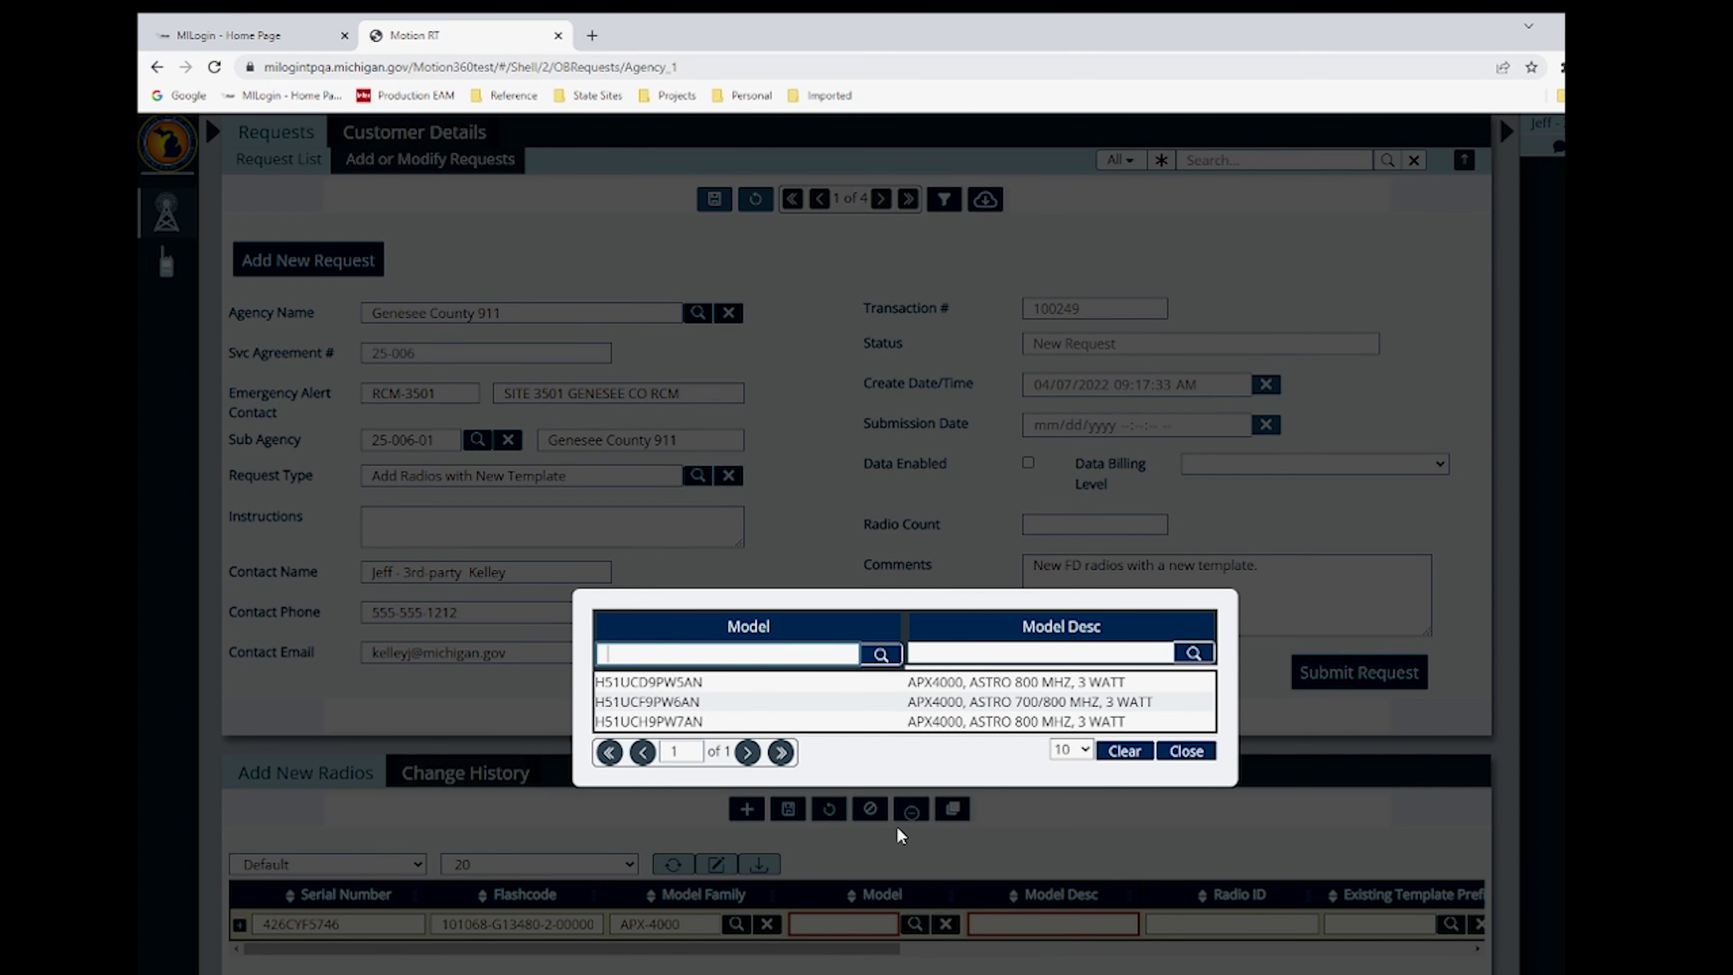
{"action": "left_click", "coordinate": [807, 703]}
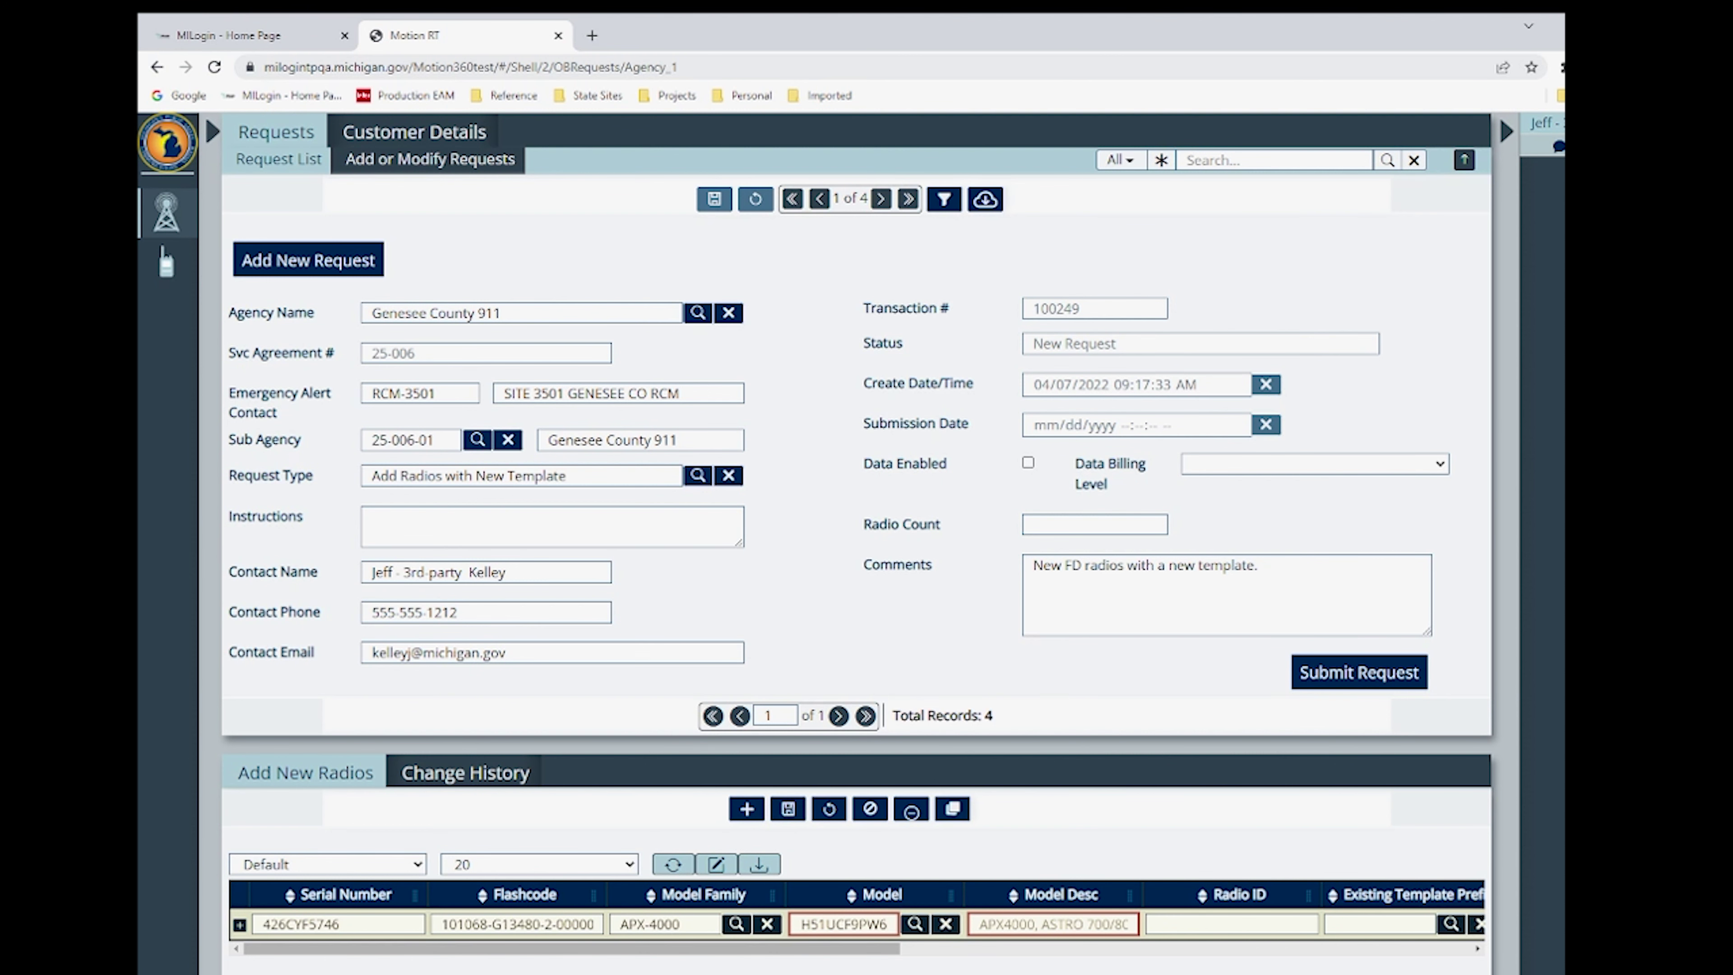
{"action": "left_click_drag", "start_coordinate": [821, 955], "coordinate": [875, 955]}
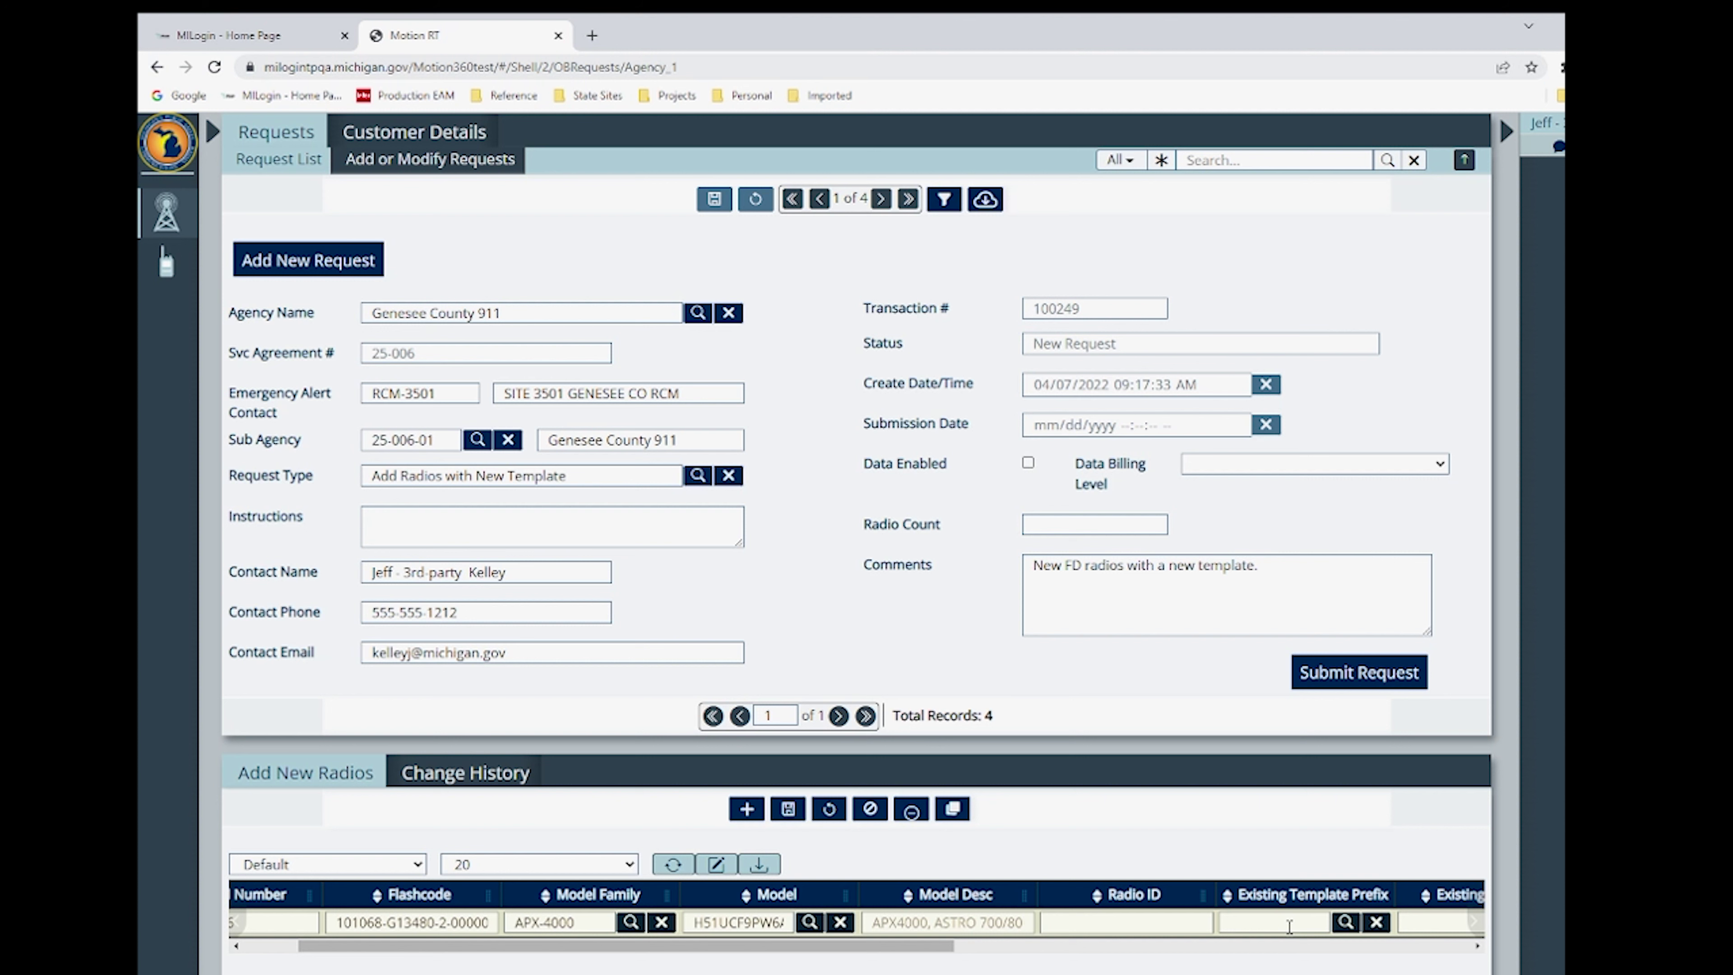
{"action": "left_click", "coordinate": [1345, 923]}
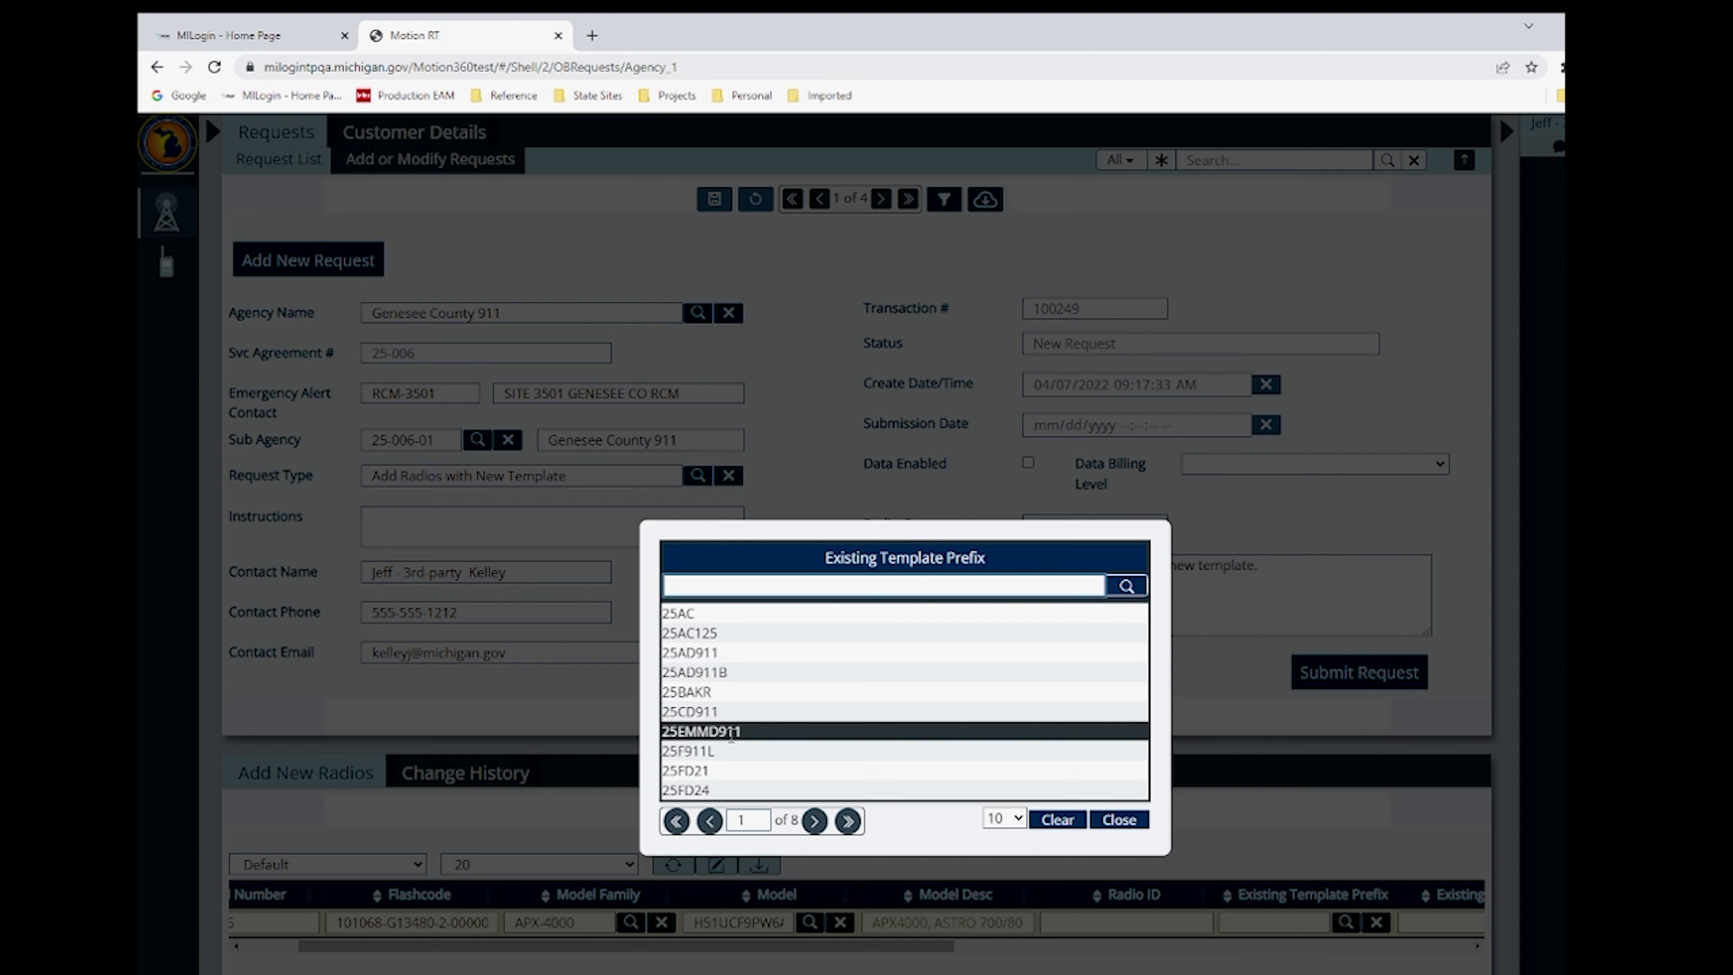
{"action": "left_click", "coordinate": [729, 770]}
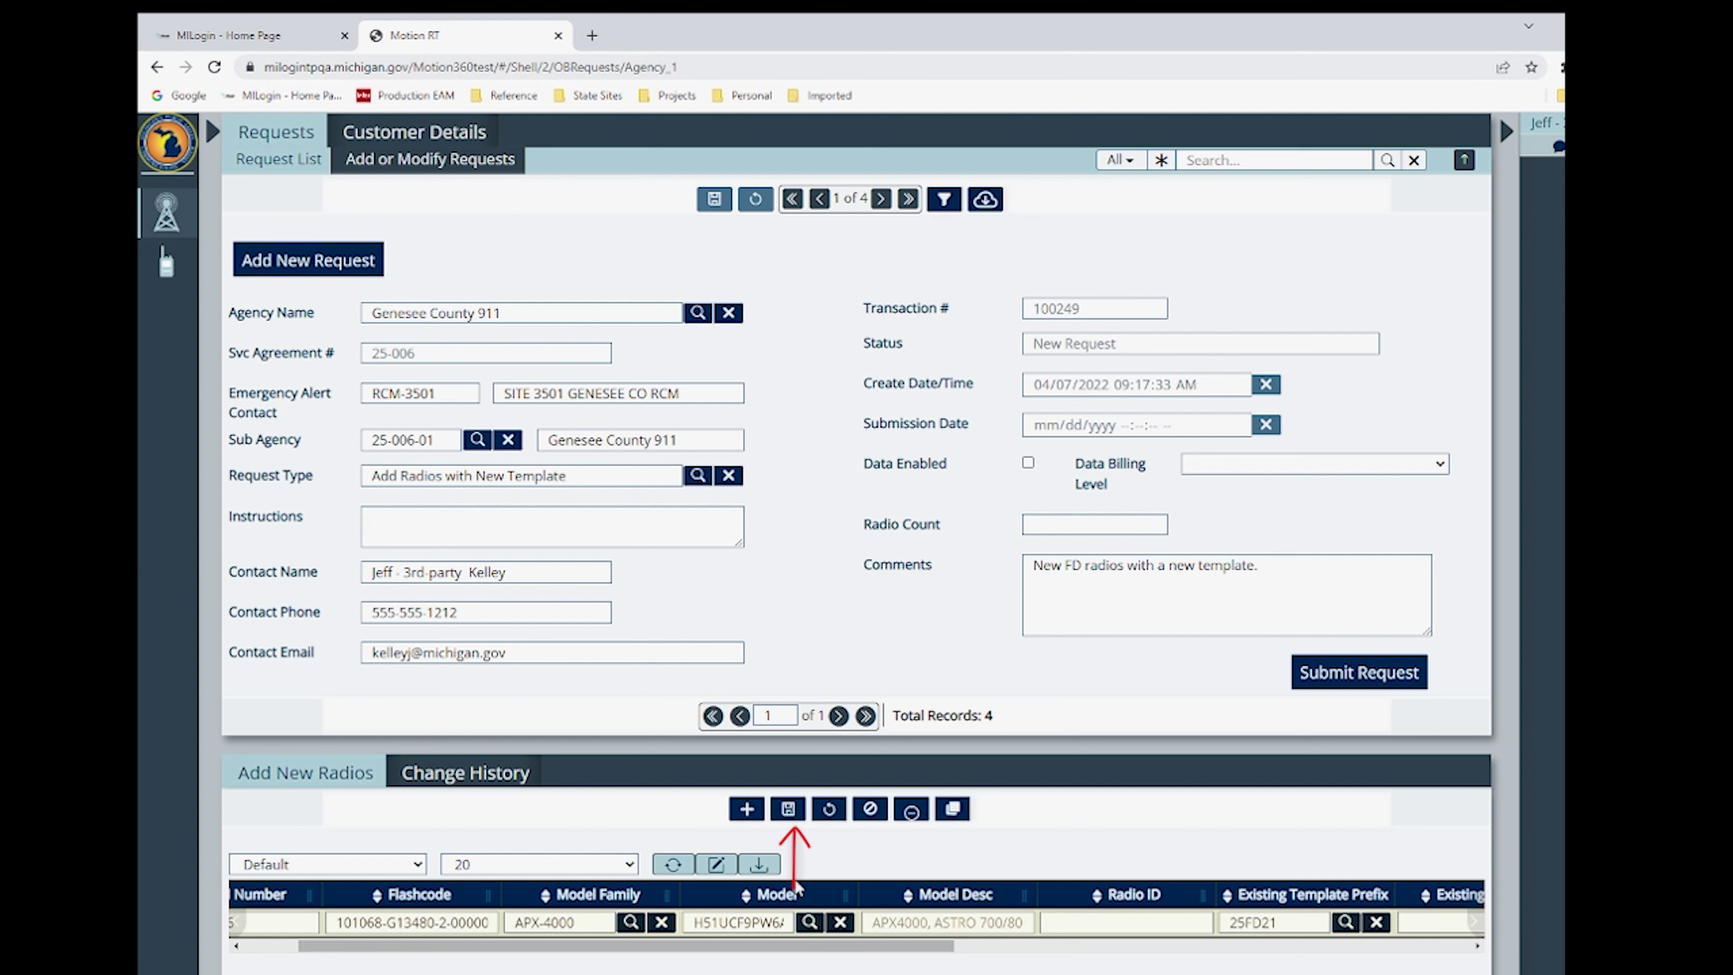
- Save the new radio row and attach viking_radios_for_test.xlsx to request 100249
{"action": "left_click", "coordinate": [789, 812]}
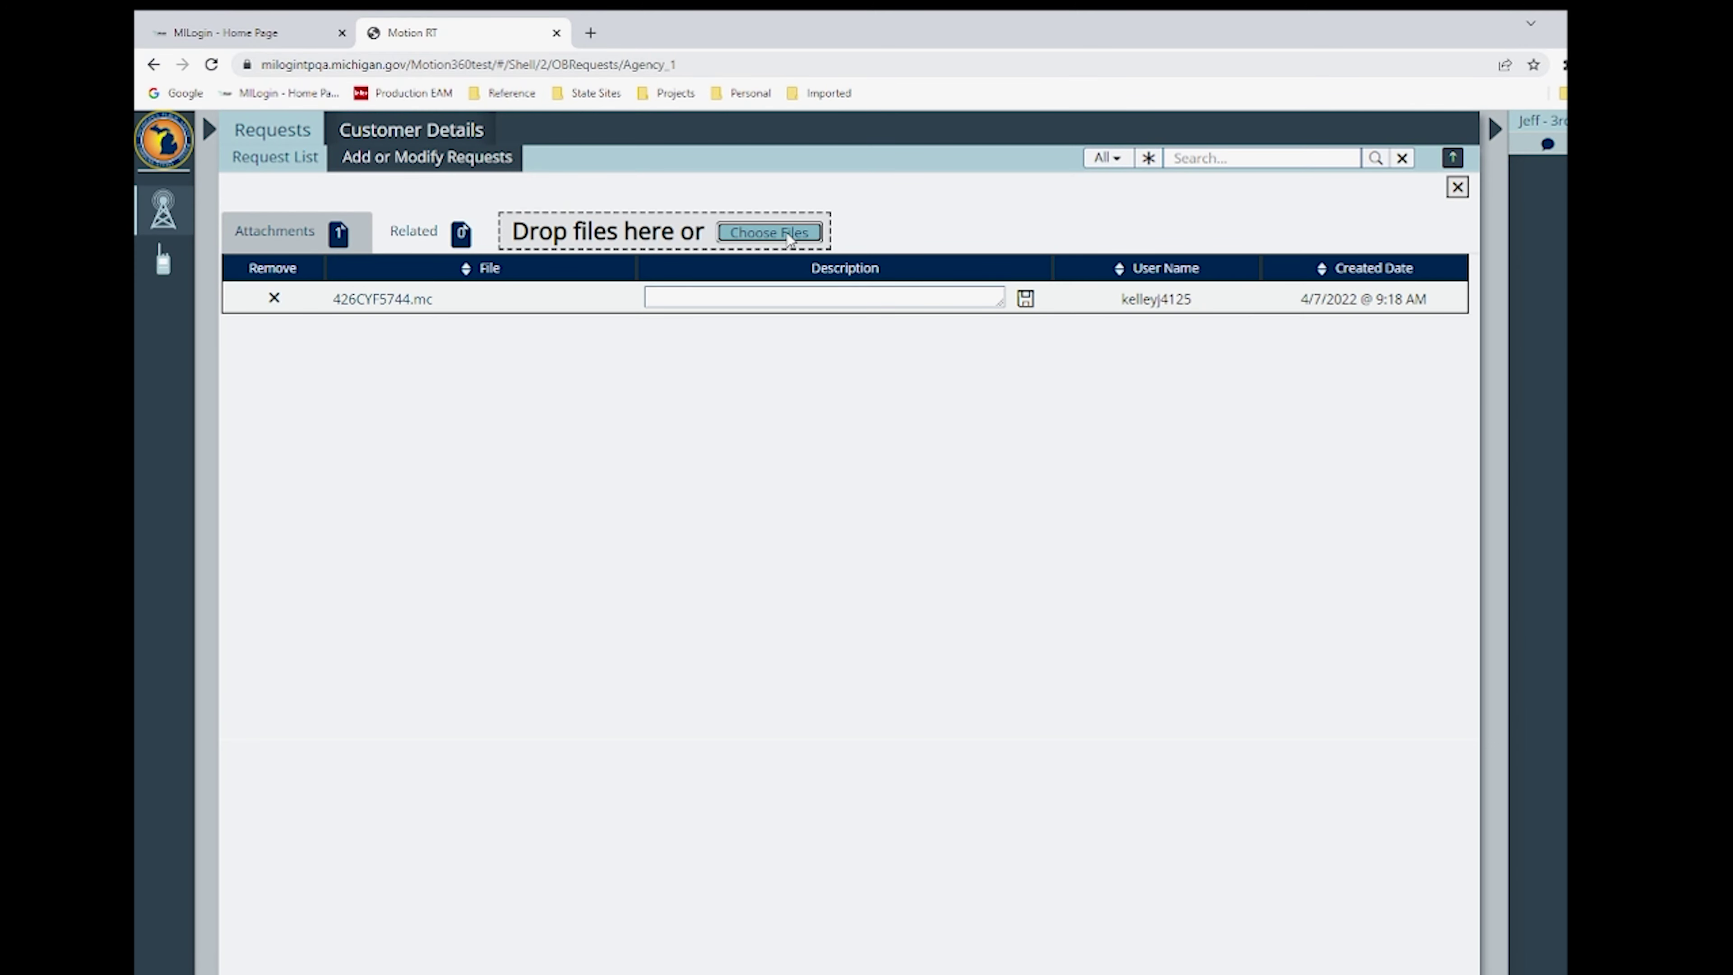
{"action": "left_click", "coordinate": [789, 234]}
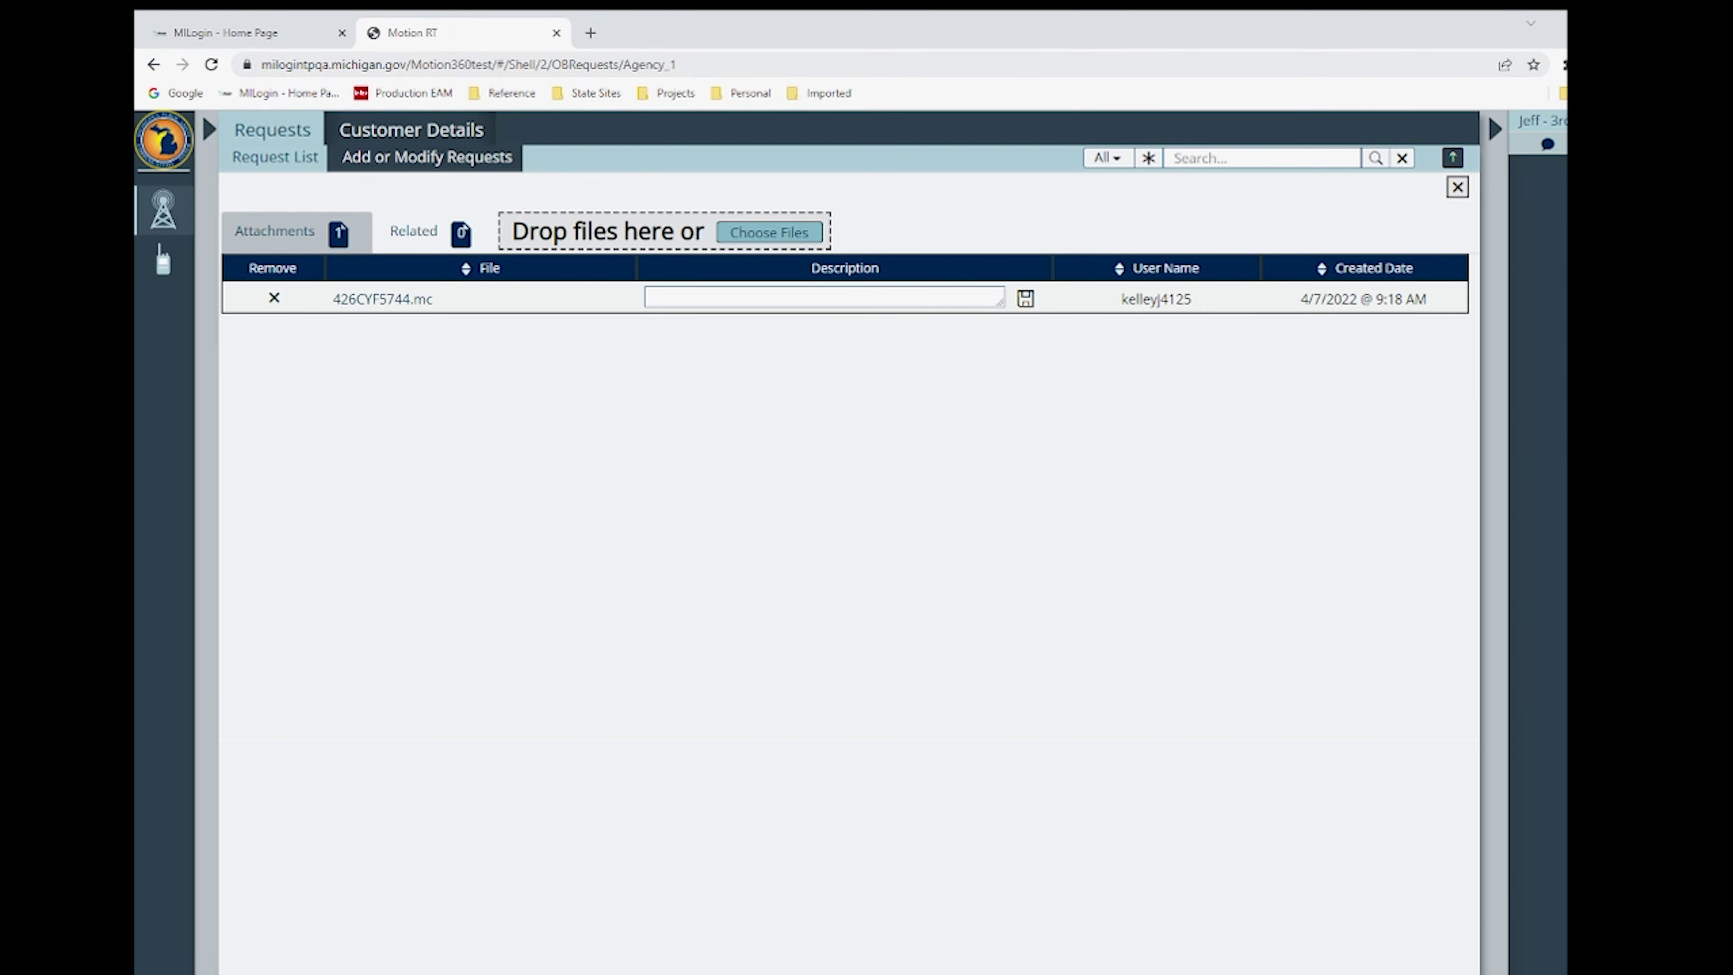
{"action": "key", "text": "Return"}
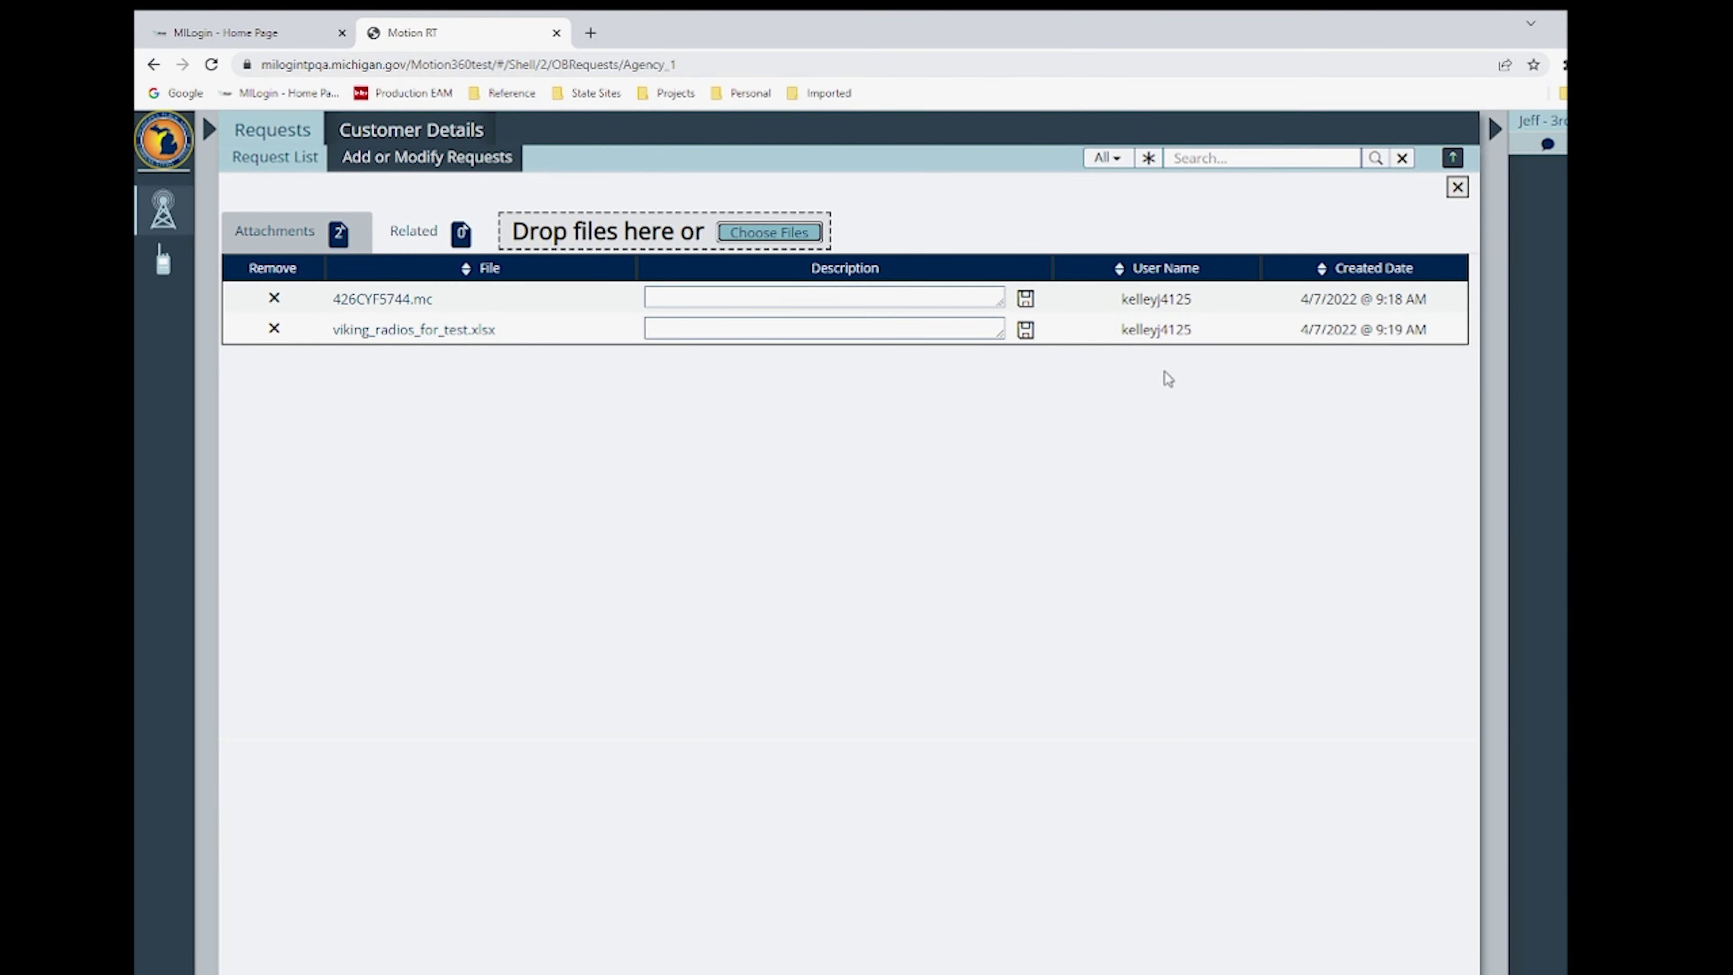
- Close the attachments panel to return to request 100249's details form
{"action": "left_click", "coordinate": [1457, 187]}
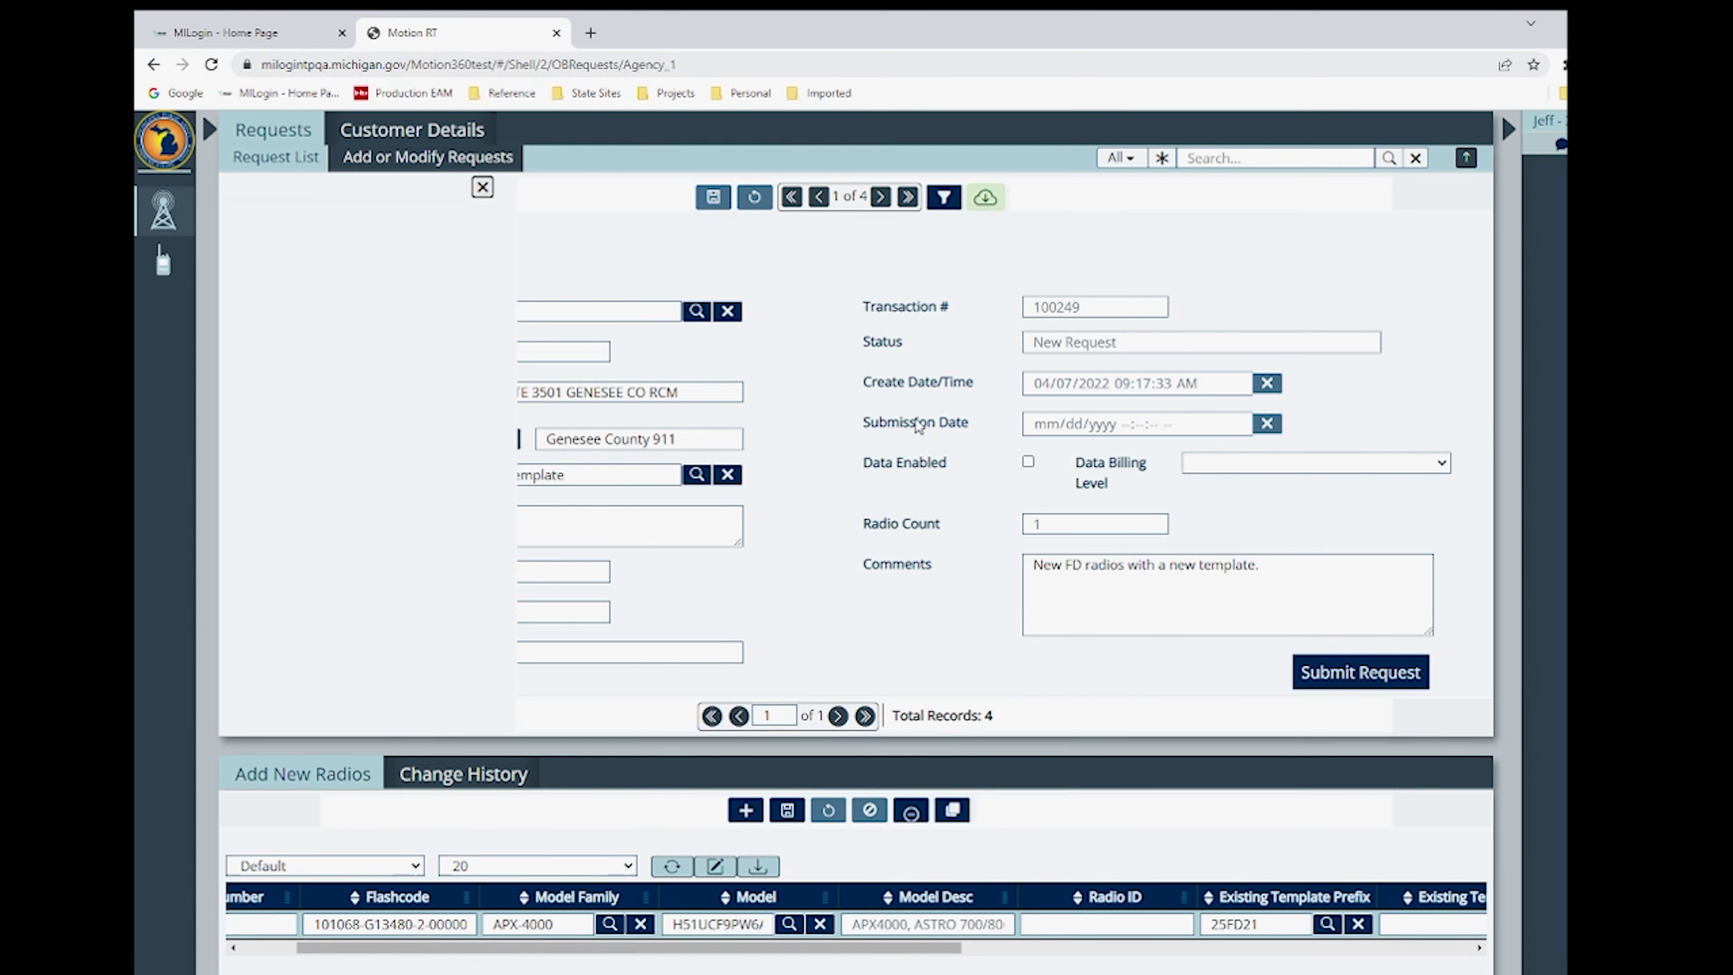